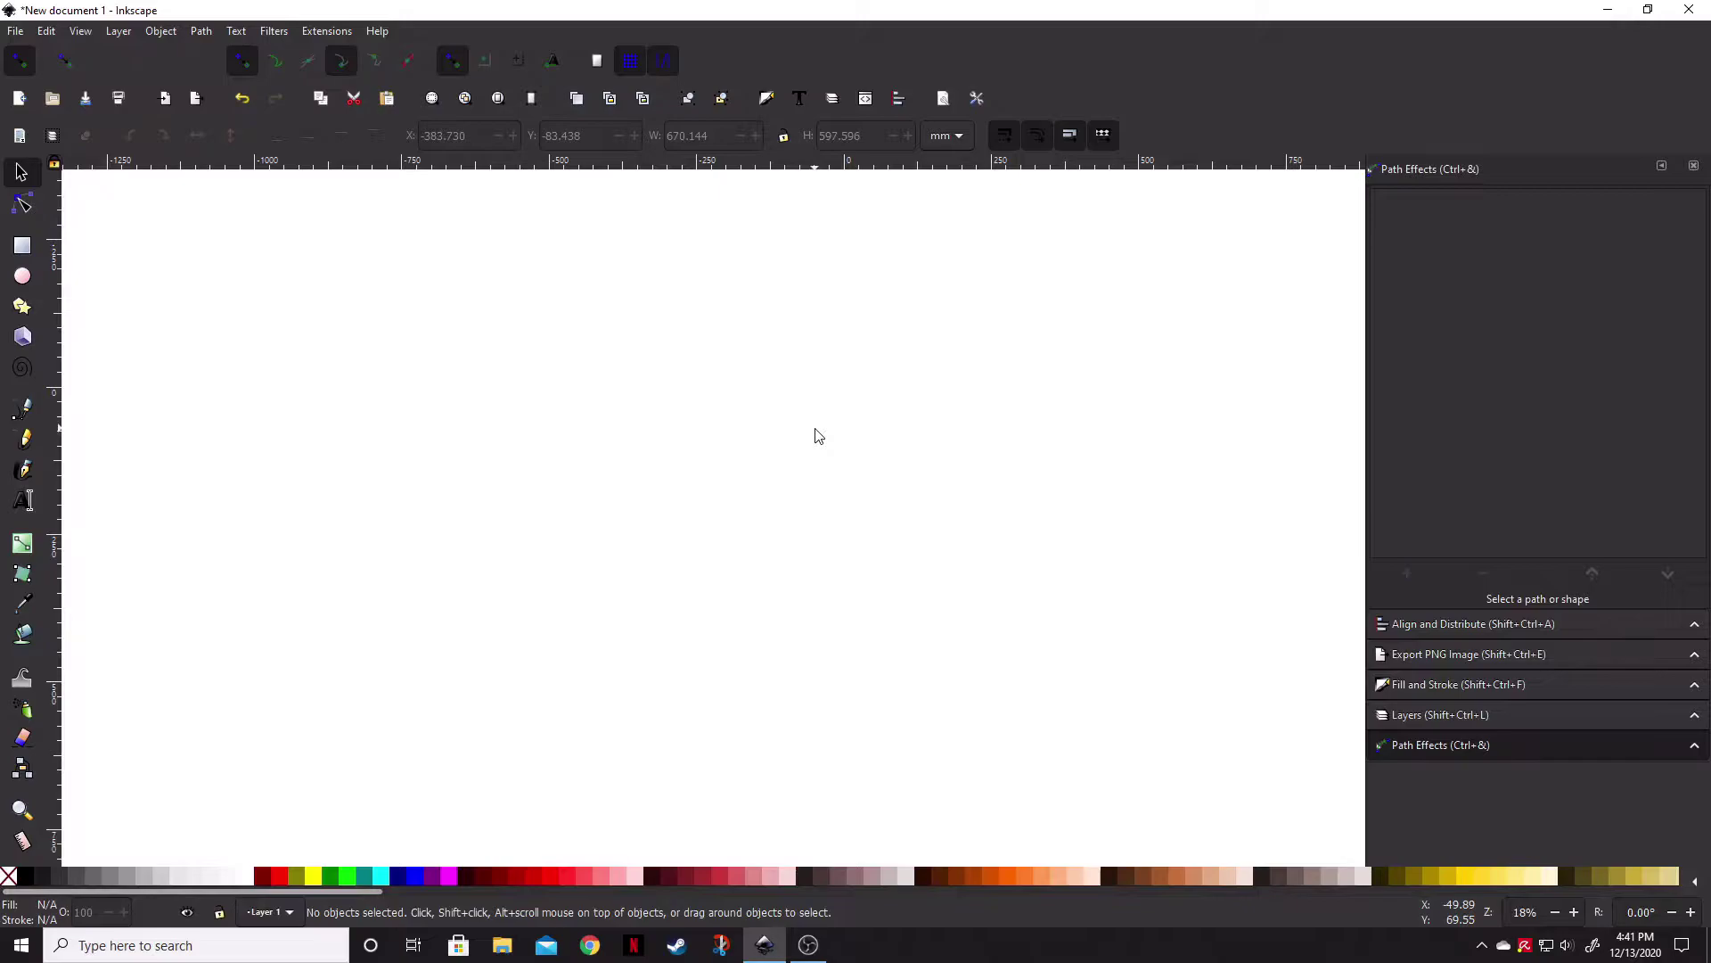
# - Draw a red circle about 443 mm wide and a small rectangle to its upper left
pyautogui.click(22, 275)
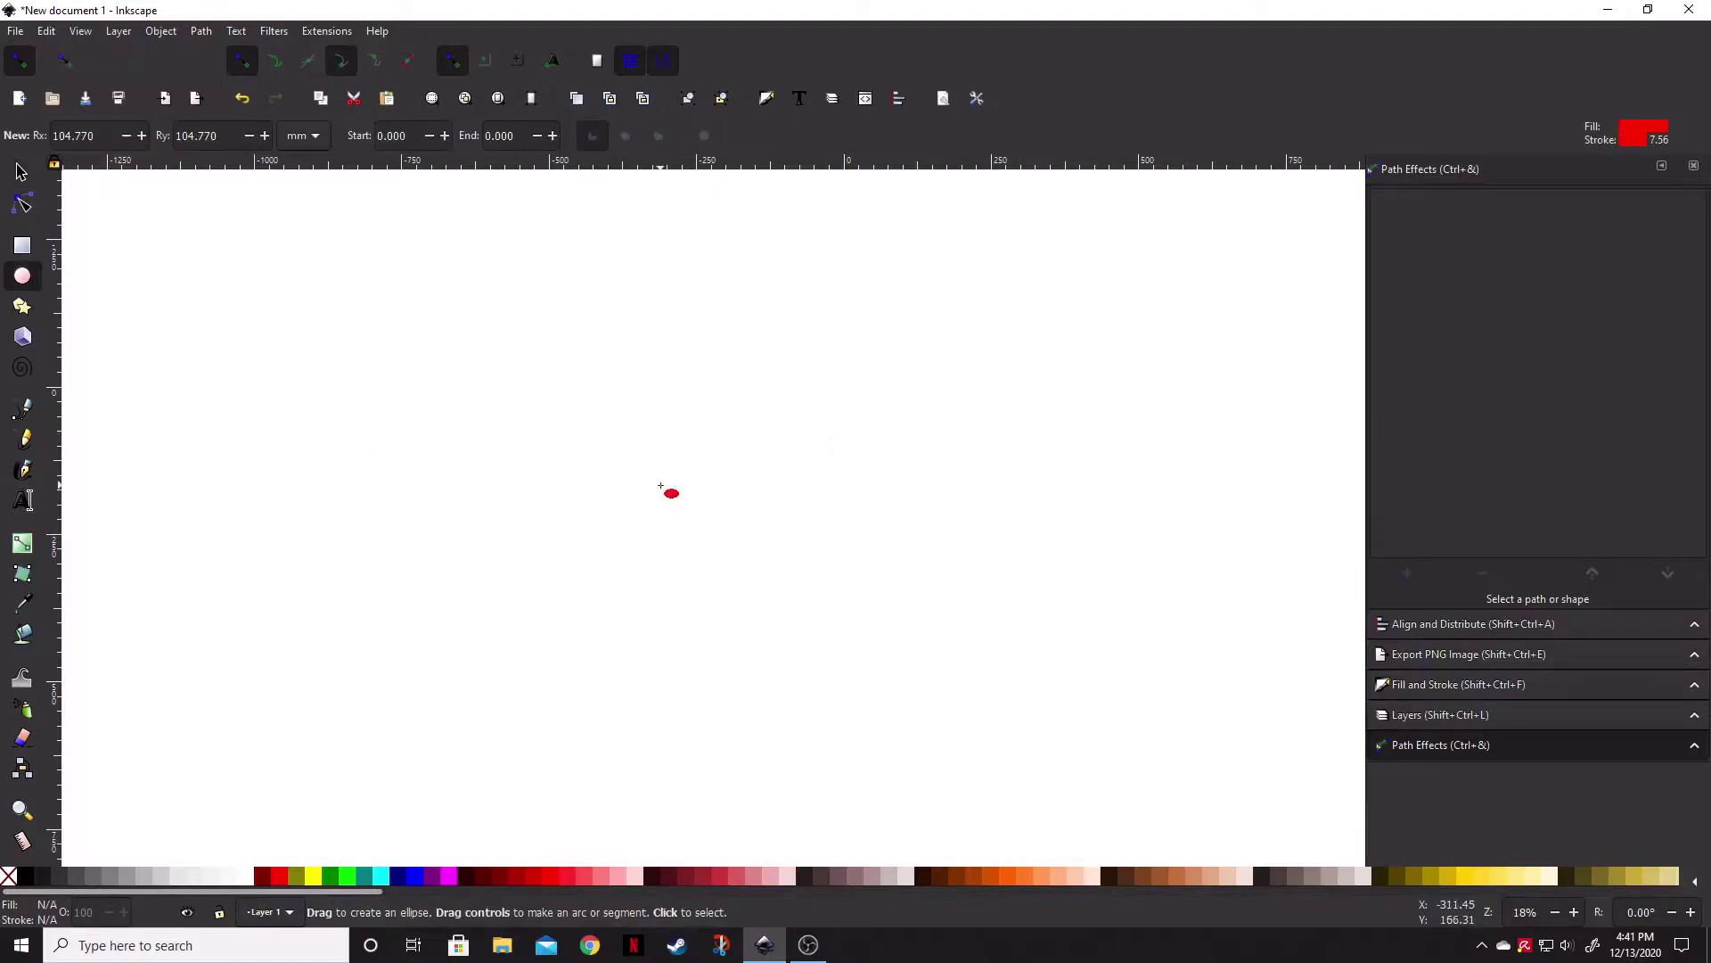
pyautogui.moveTo(713, 452); pyautogui.dragTo(843, 582)
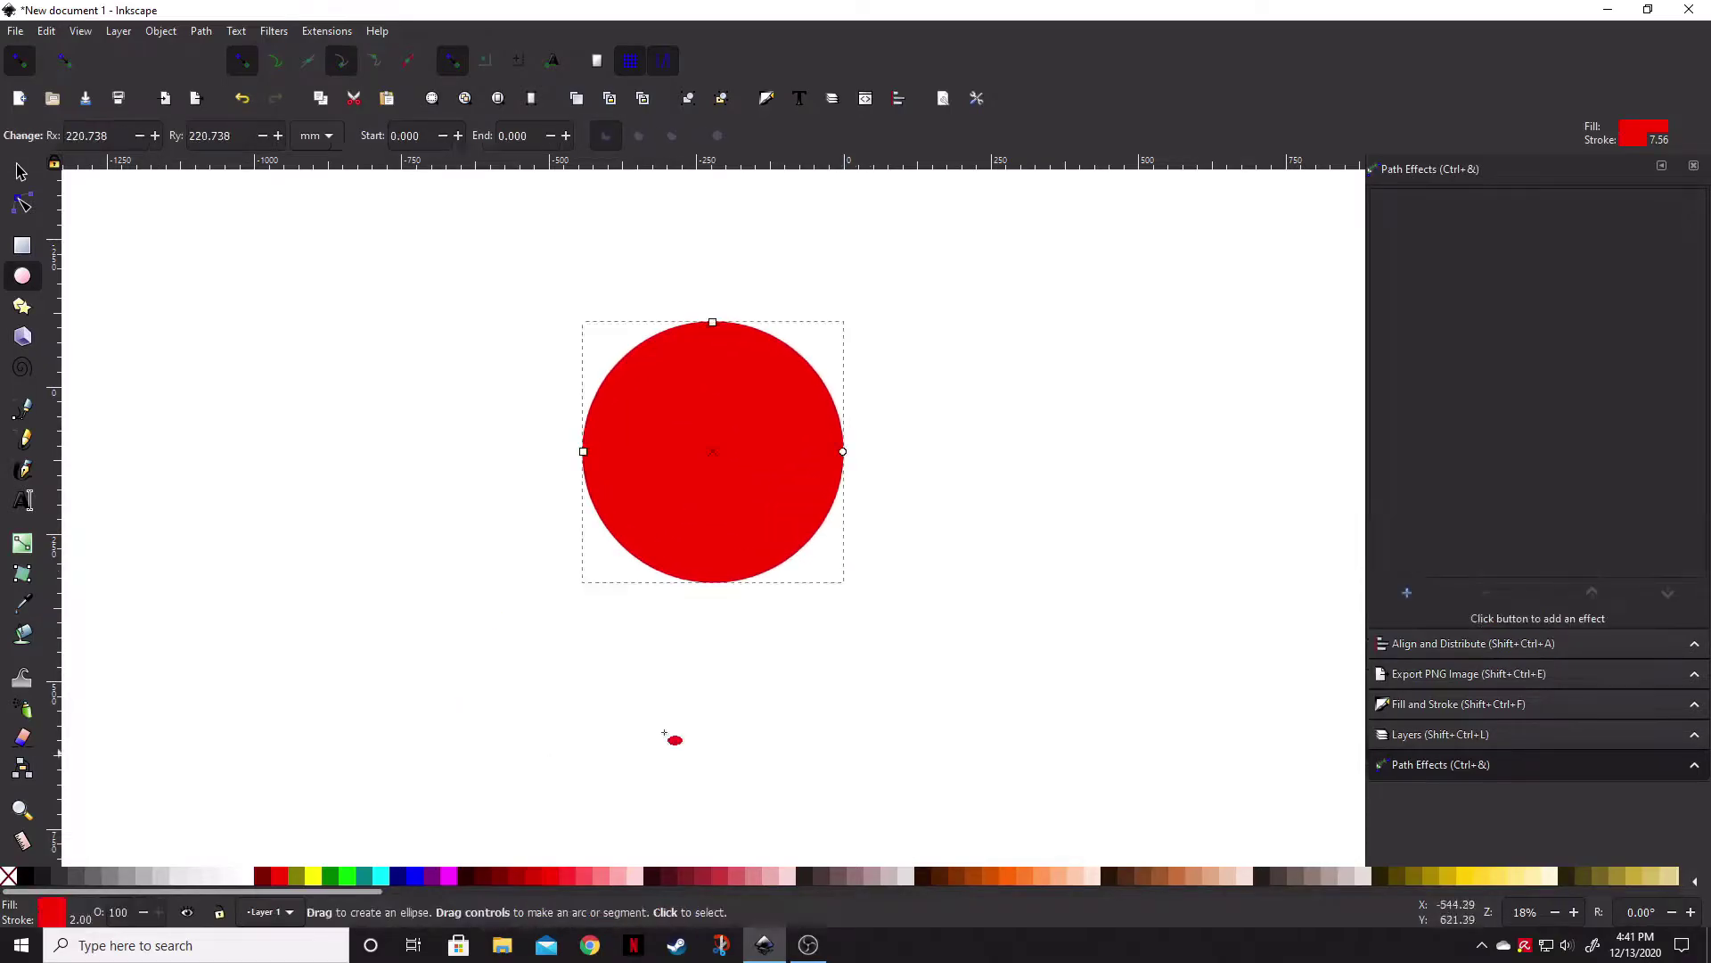
pyautogui.moveTo(791, 651); pyautogui.dragTo(816, 670)
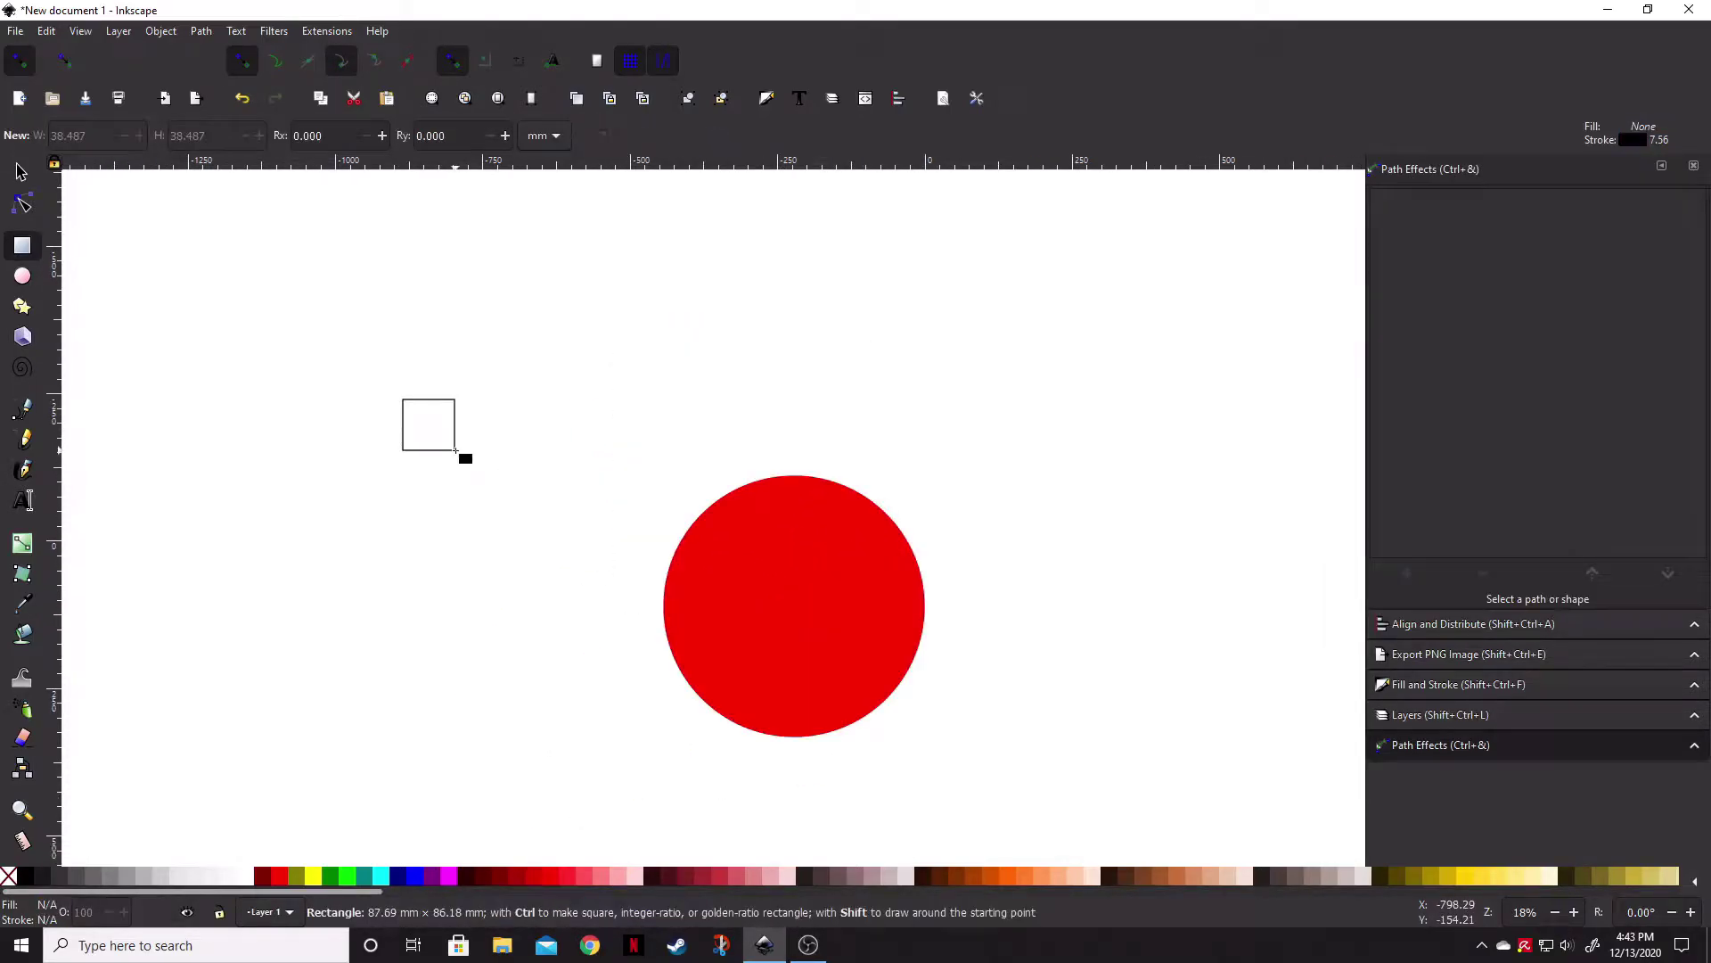
pyautogui.moveTo(458, 452); pyautogui.dragTo(455, 451)
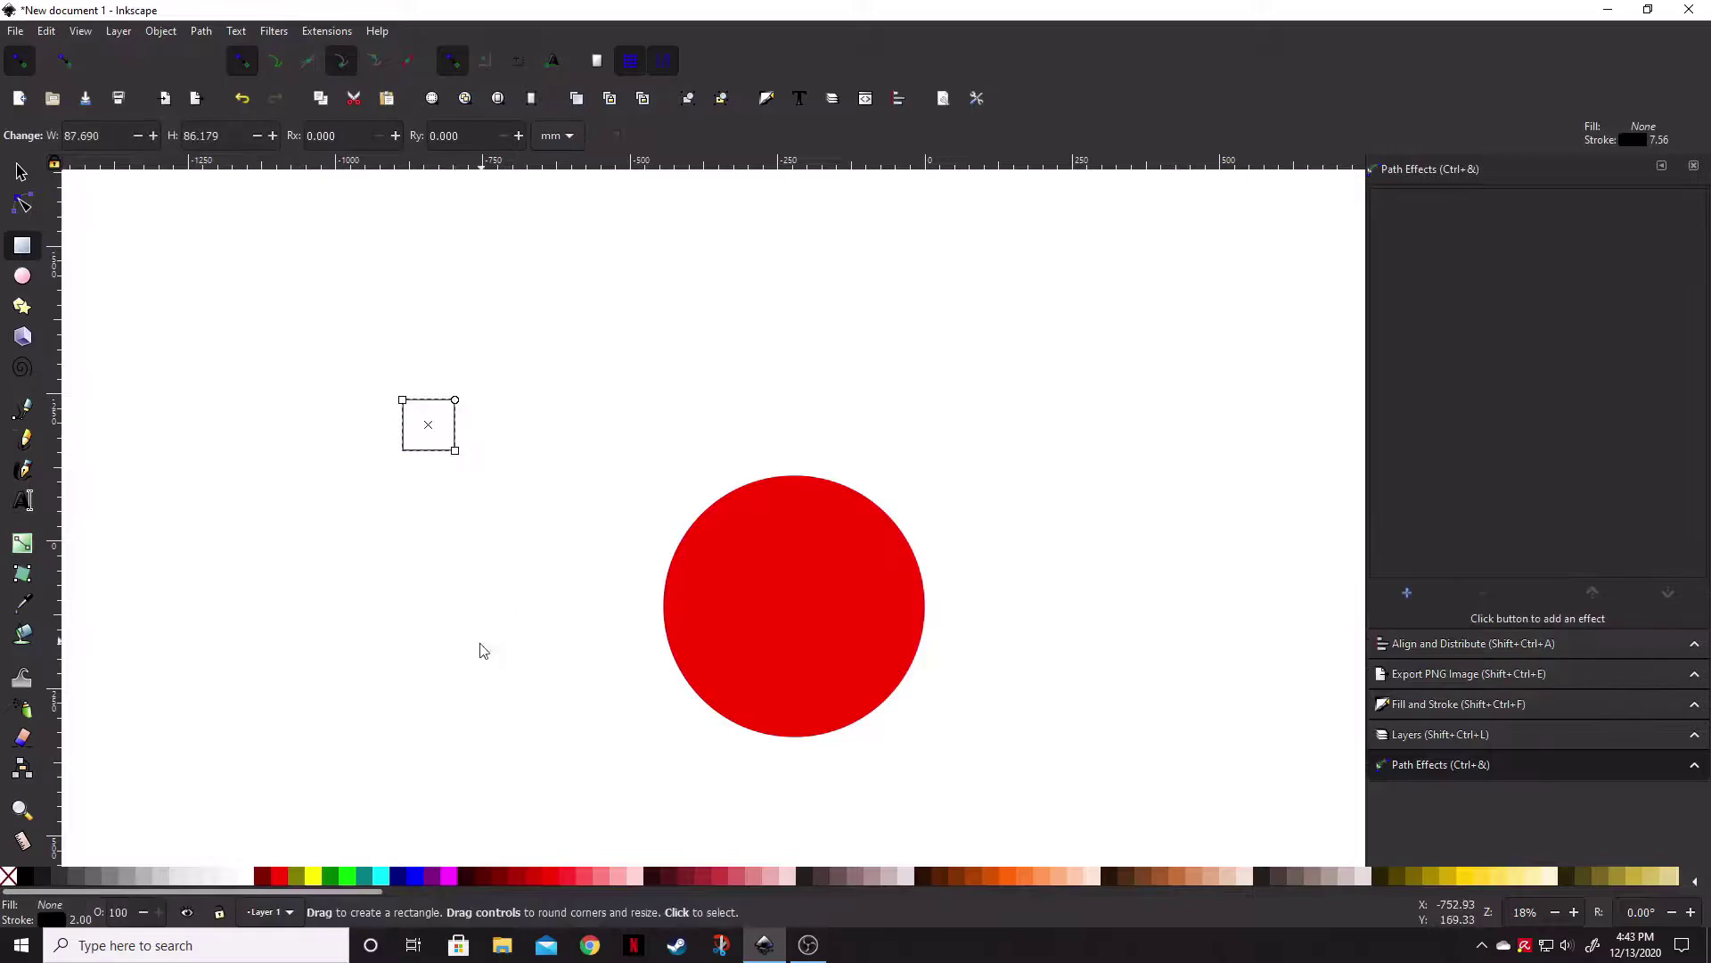
pyautogui.rightClick(481, 650)
pyautogui.press('Escape')
pyautogui.scroll(5, 432, 447)
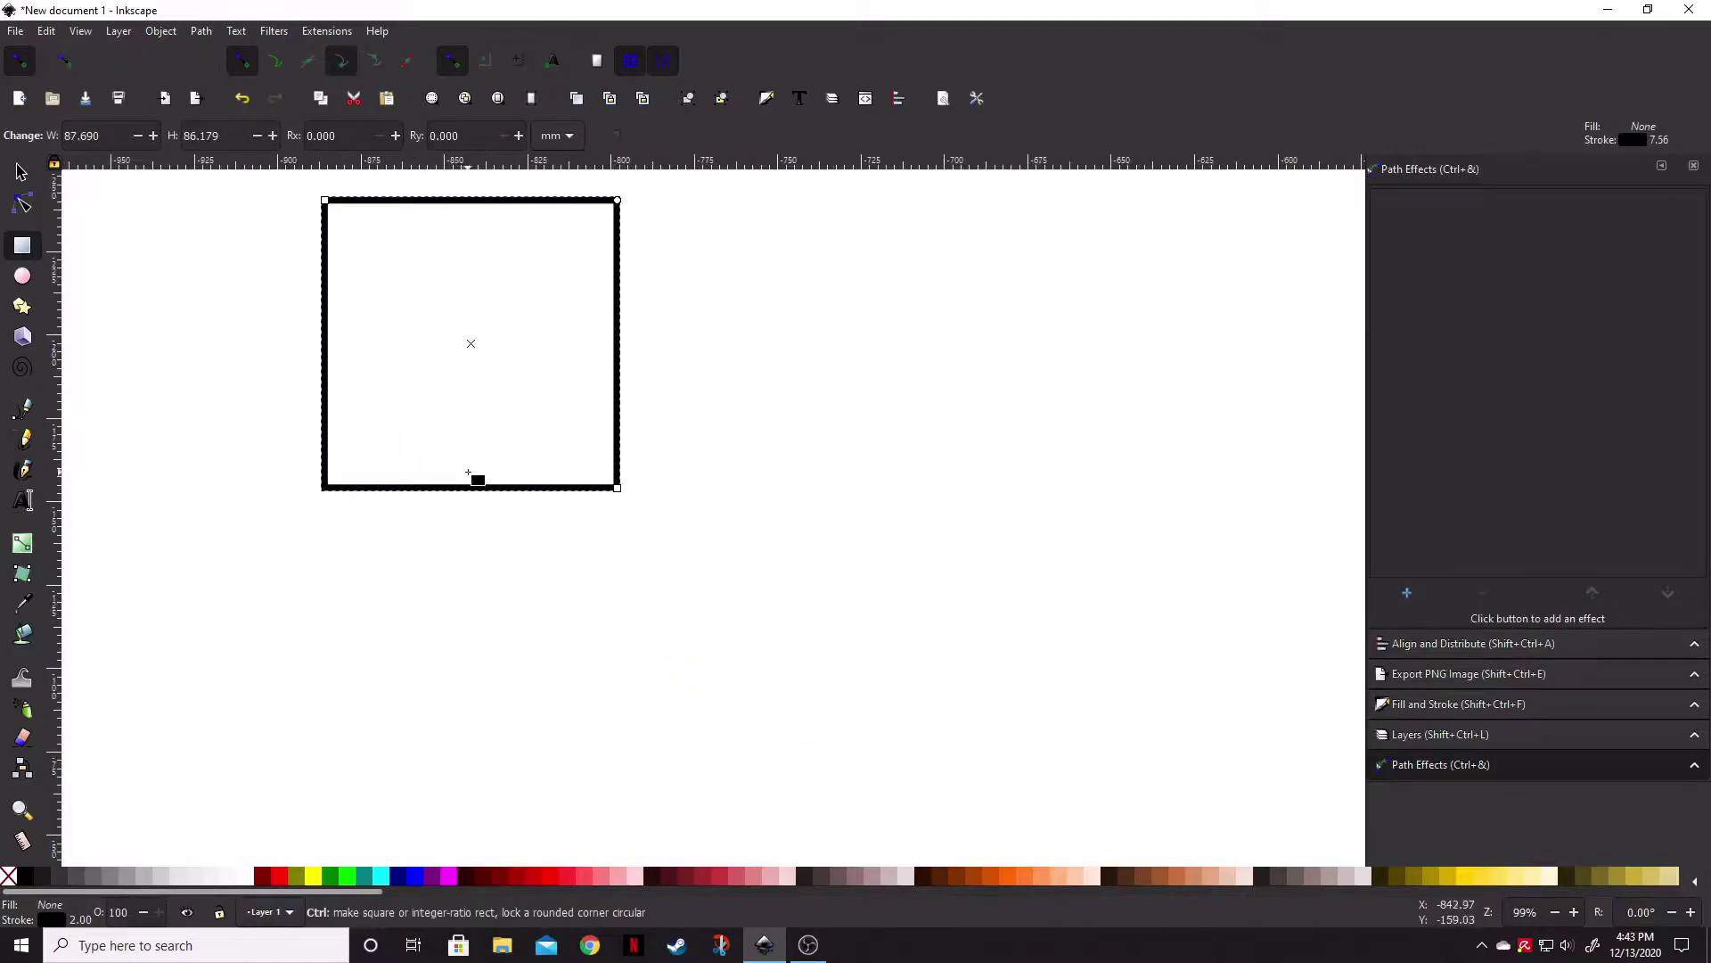
pyautogui.scroll(-5, 477, 479)
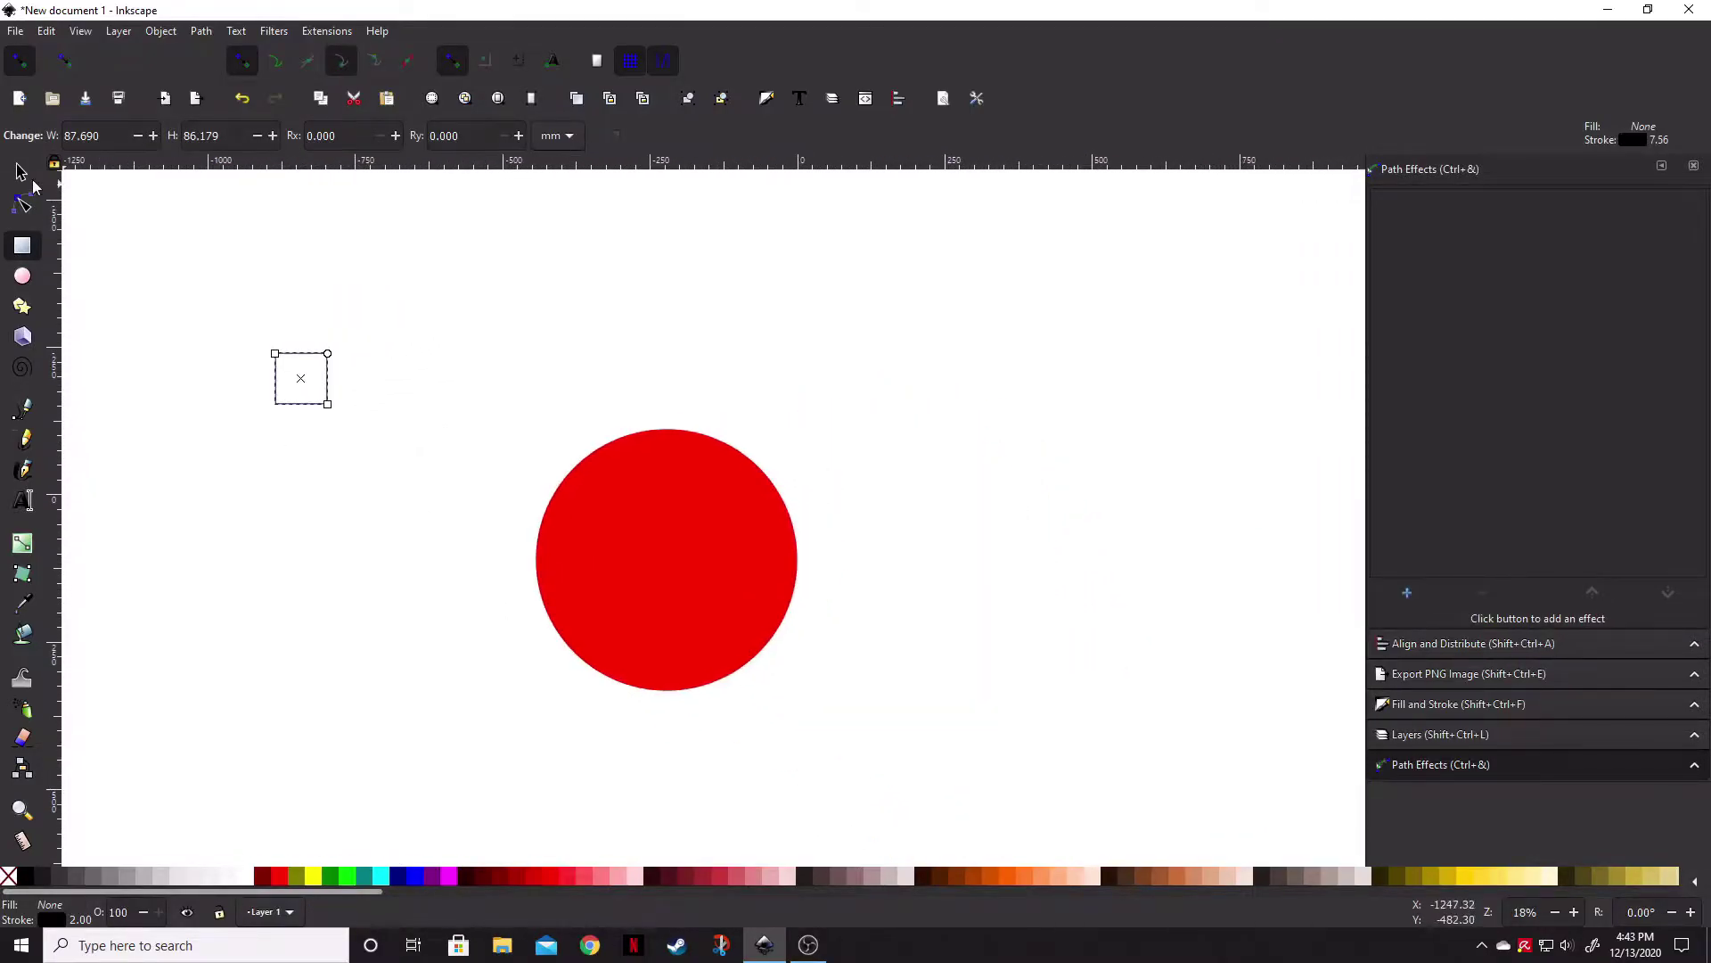
# - Fill the small square black and move it slightly right and down
pyautogui.click(32, 181)
pyautogui.click(26, 877)
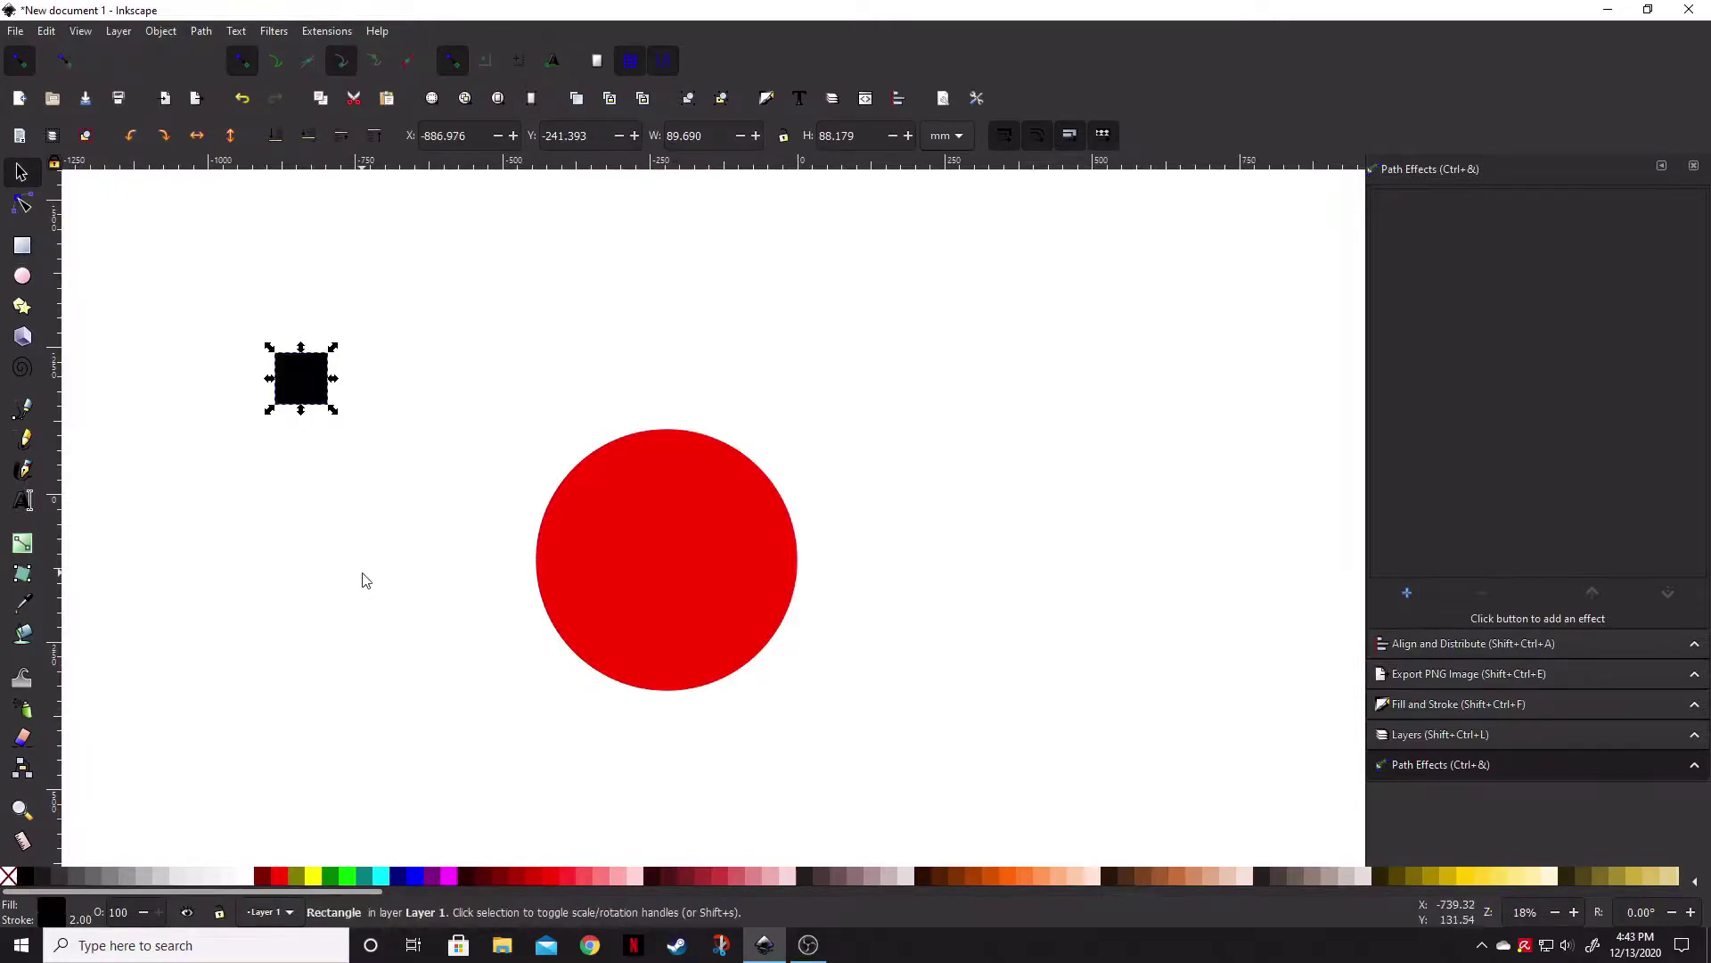
pyautogui.moveTo(302, 384); pyautogui.dragTo(359, 415)
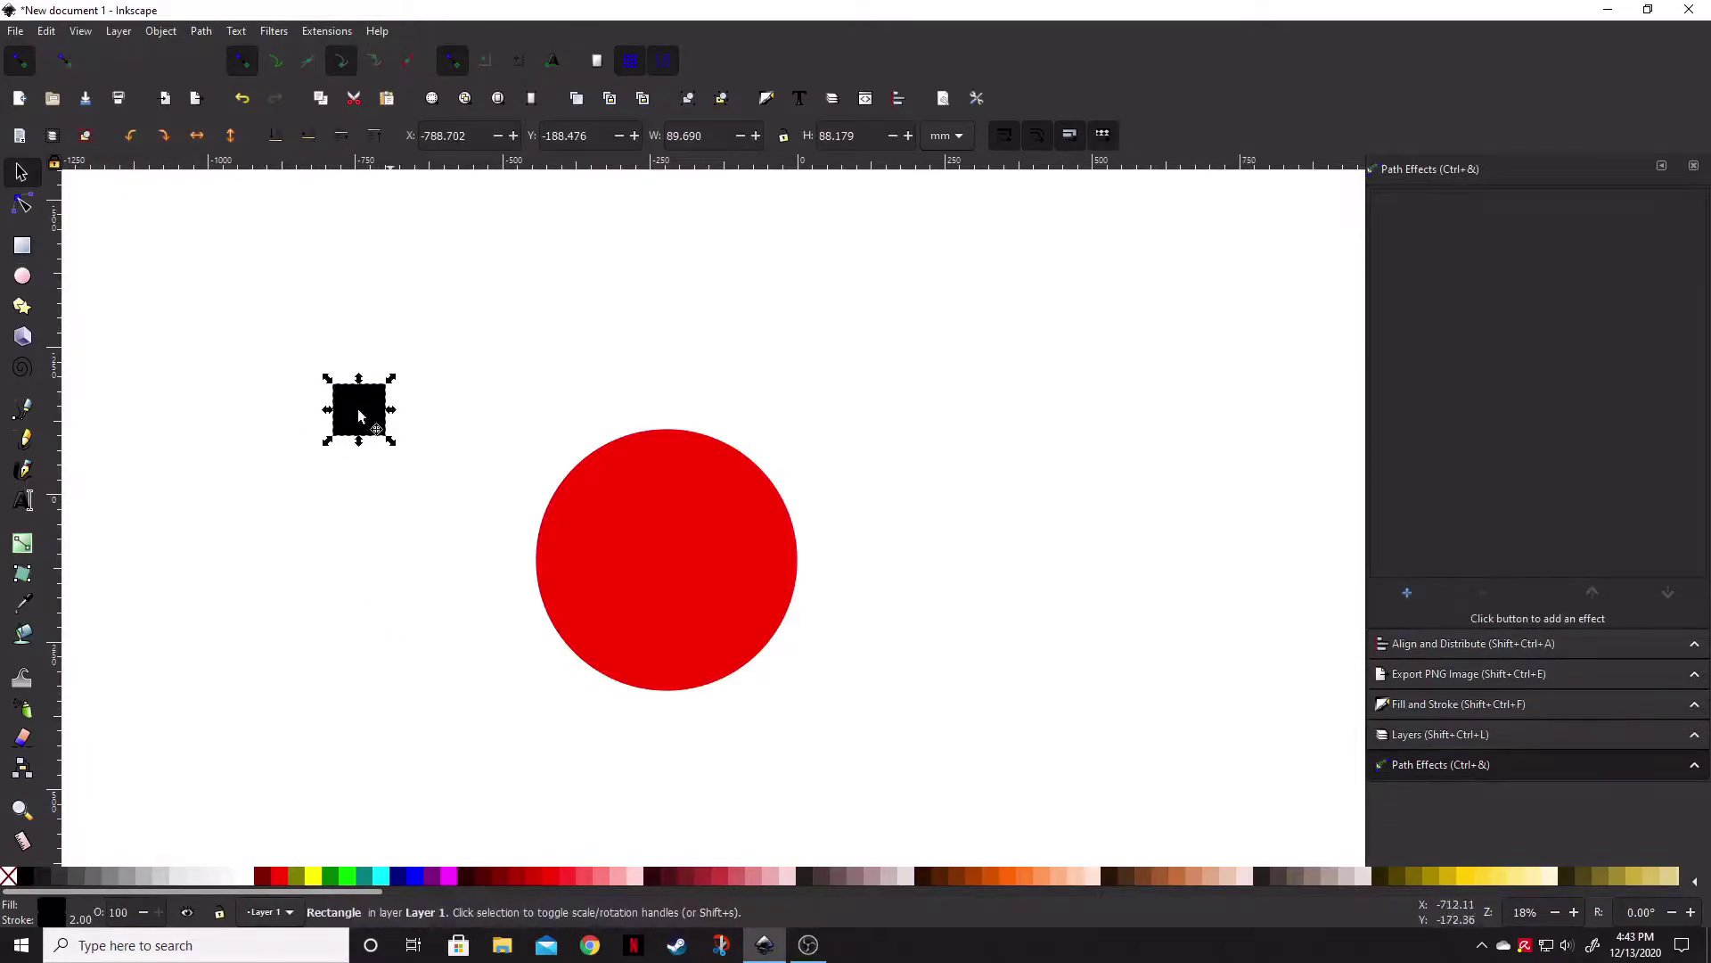
pyautogui.press('Tab')
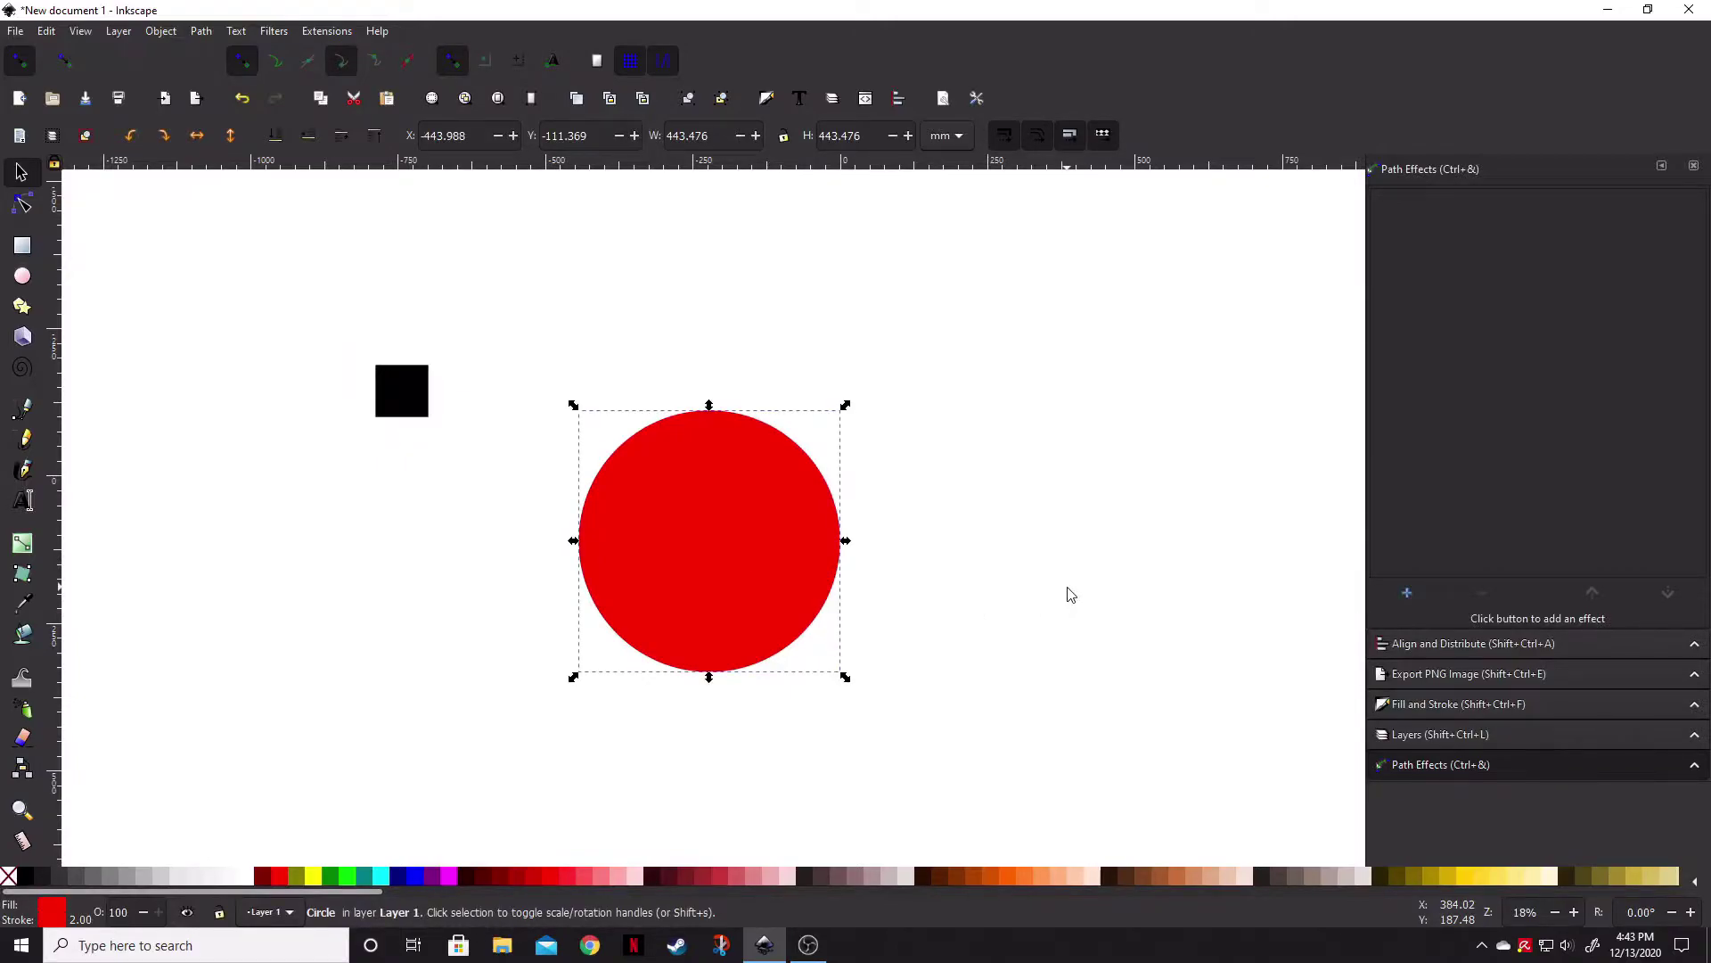
# - Convert the red circle to a 4-node path with Shift+Ctrl+C and bring up Path Effects
pyautogui.click(804, 570)
pyautogui.hotkey('shift', 'ctrl', 'c')
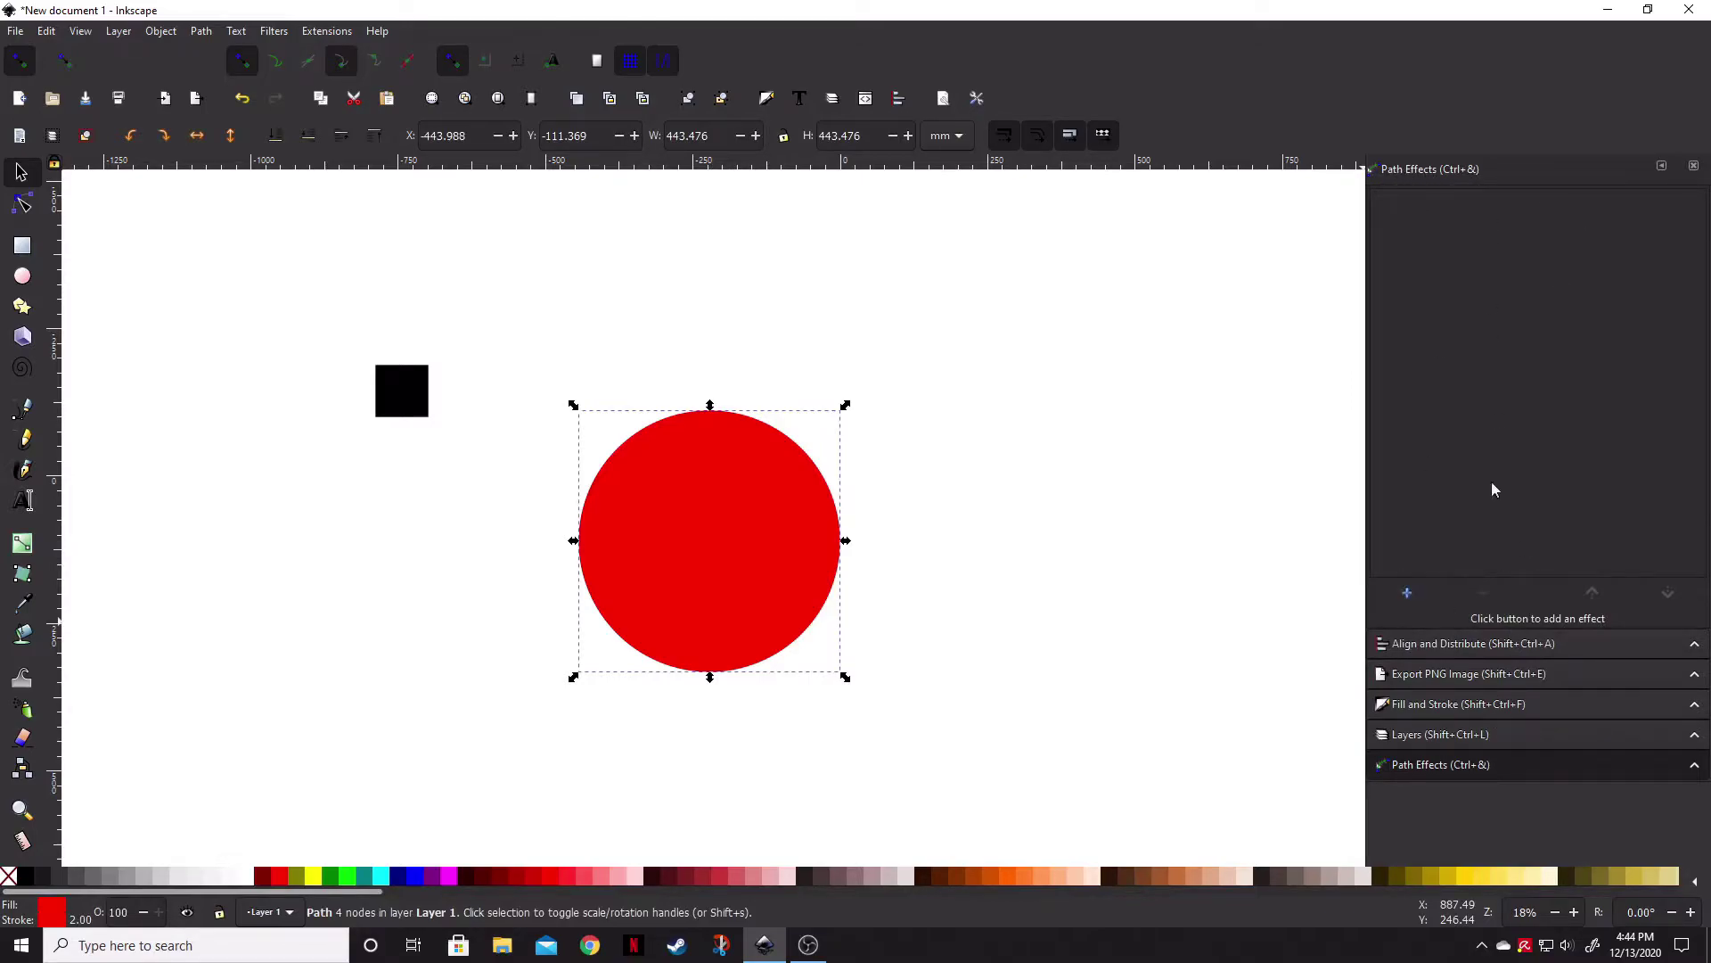
pyautogui.click(201, 34)
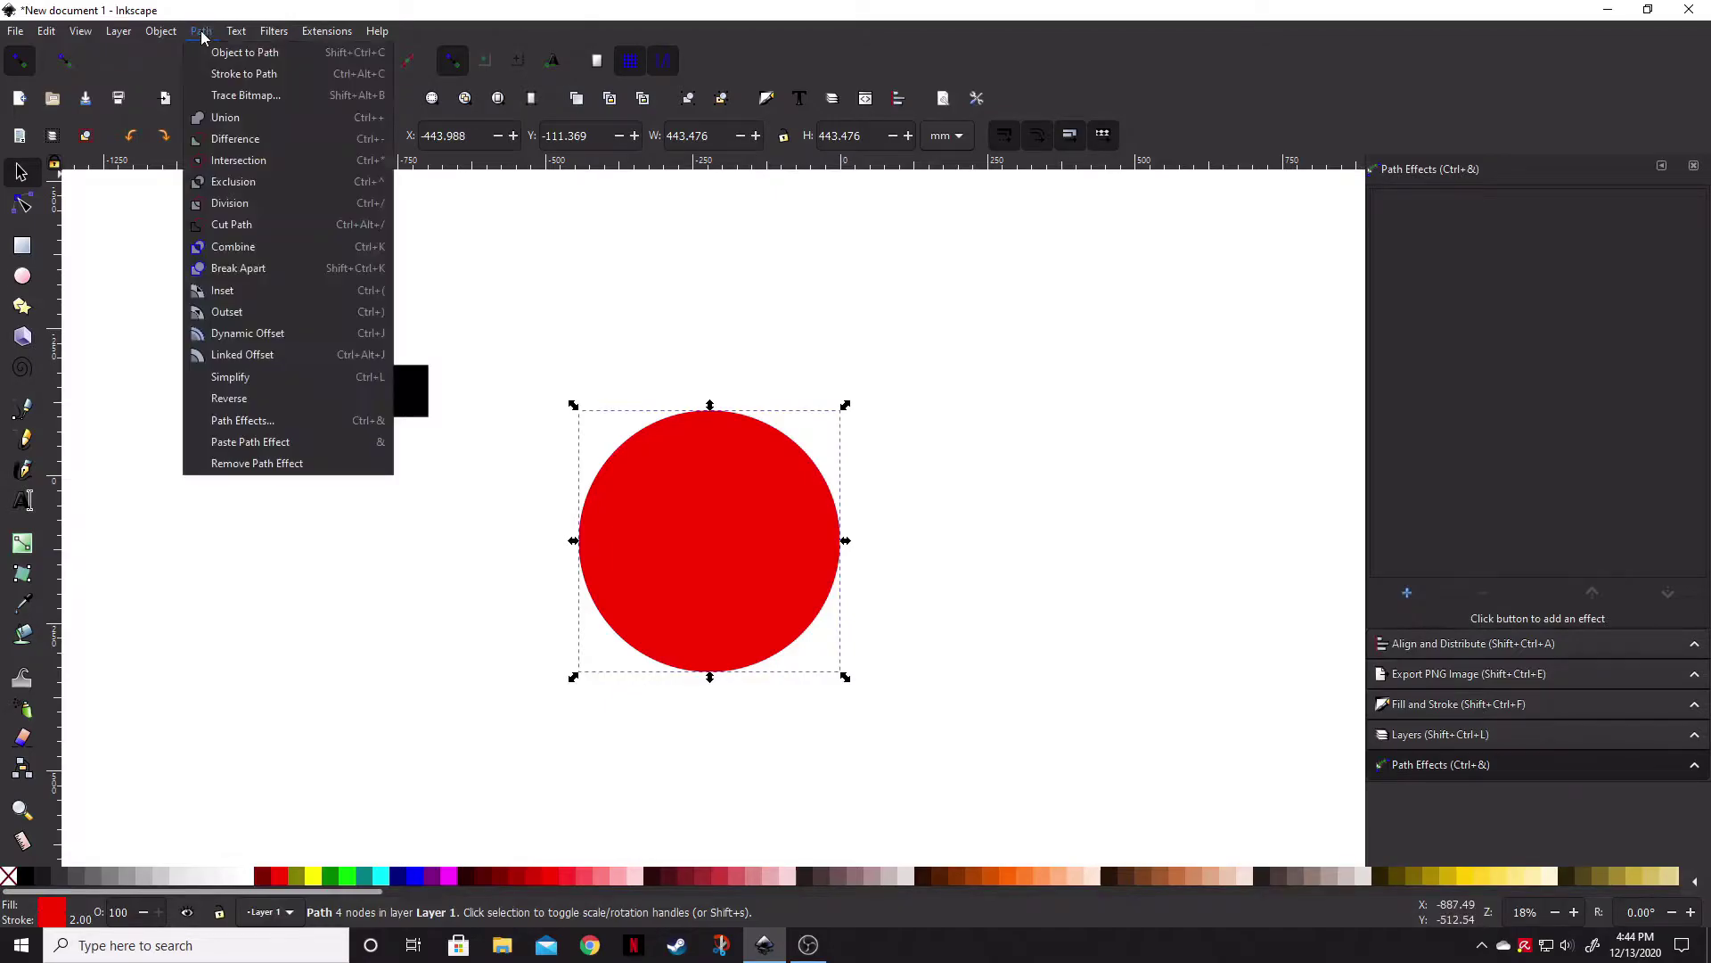
pyautogui.click(243, 420)
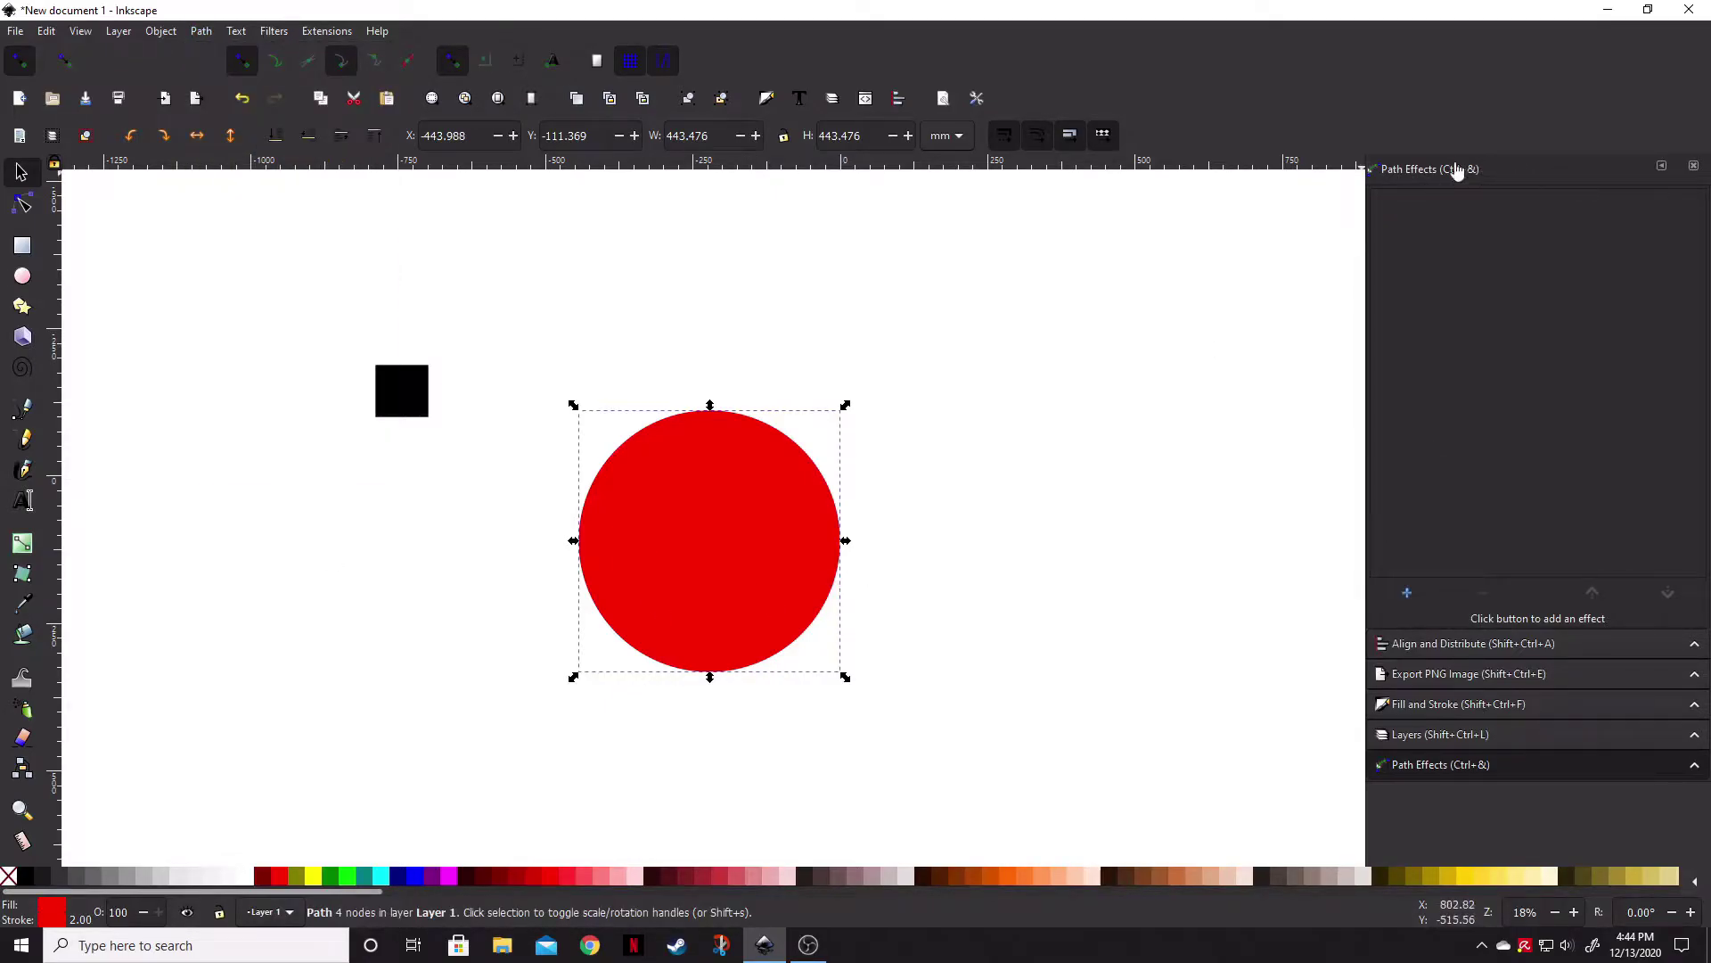
# - Add the Pattern Along Path effect to the circle from the effects selector
pyautogui.click(1408, 594)
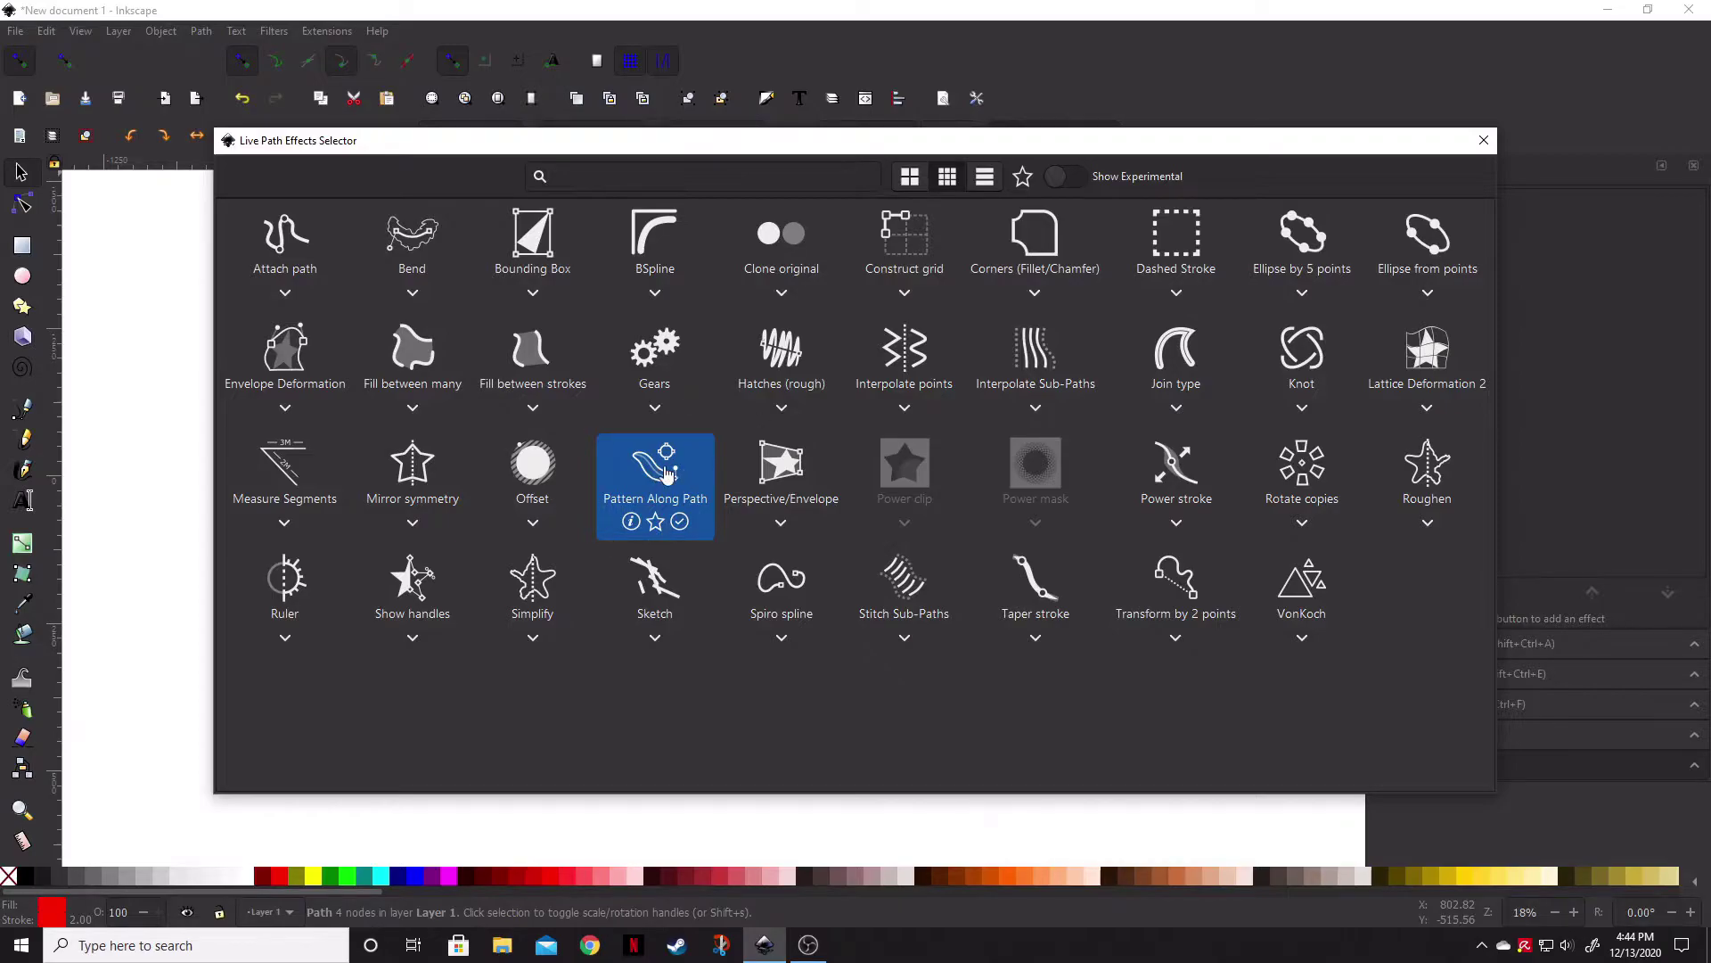
pyautogui.doubleClick(658, 482)
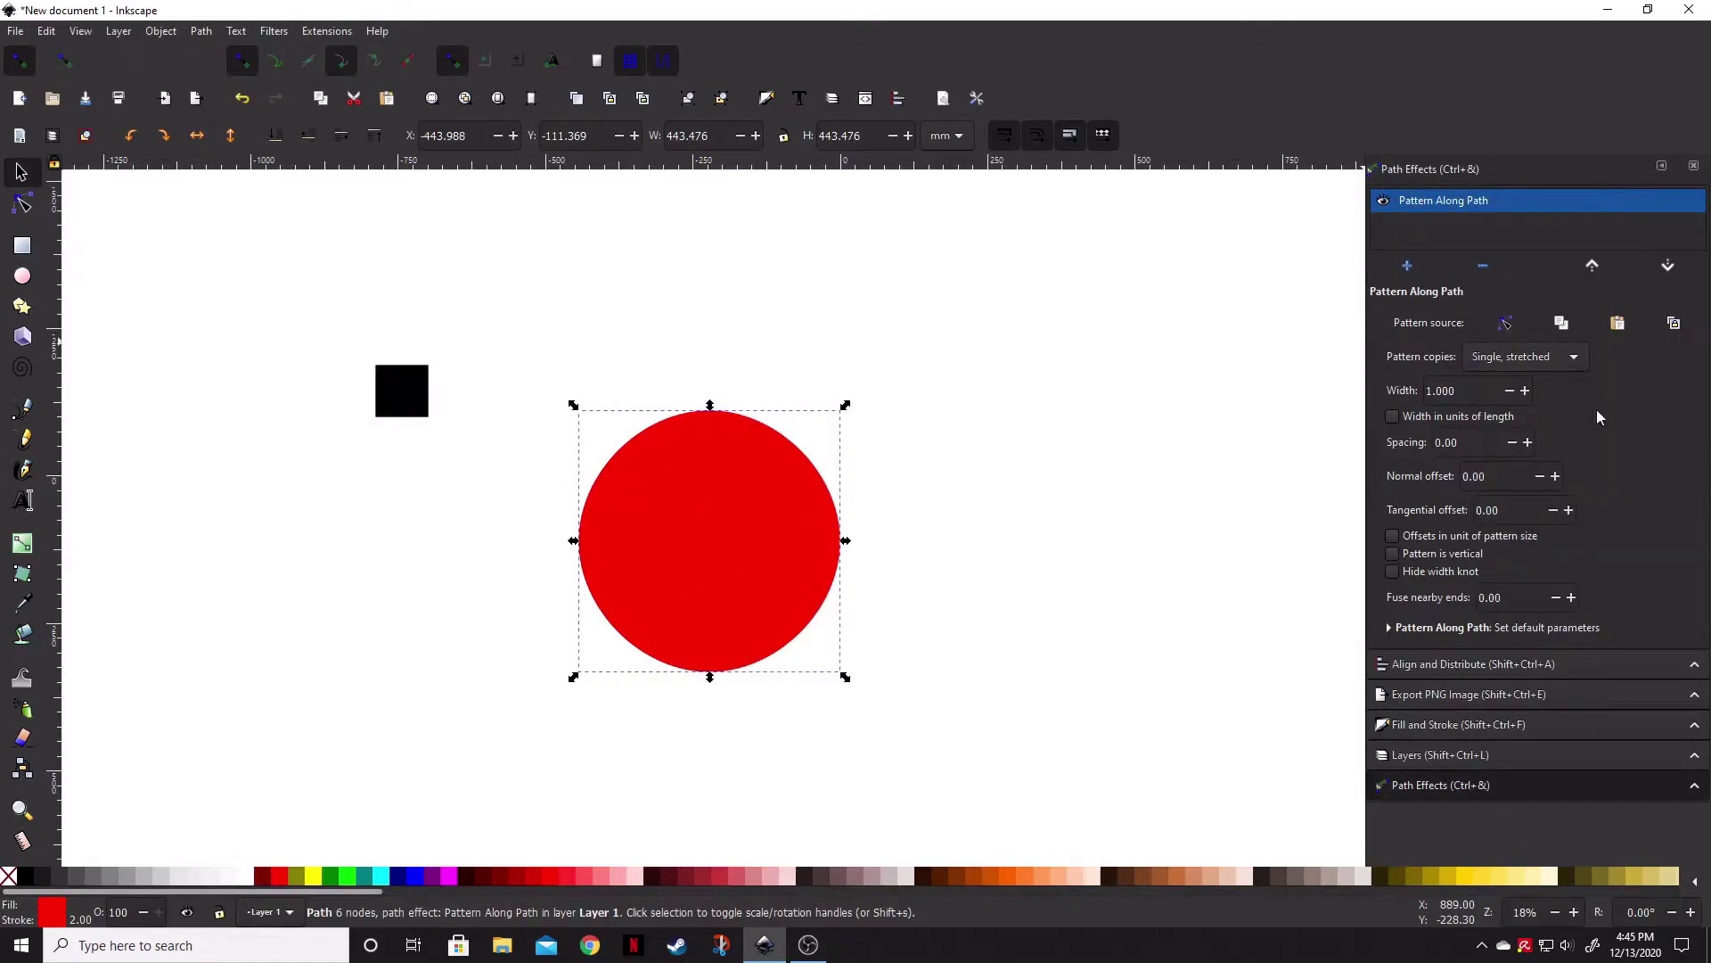
# - Set Pattern copies to Repeated, stretched and link the copied black square as the pattern
pyautogui.click(1577, 361)
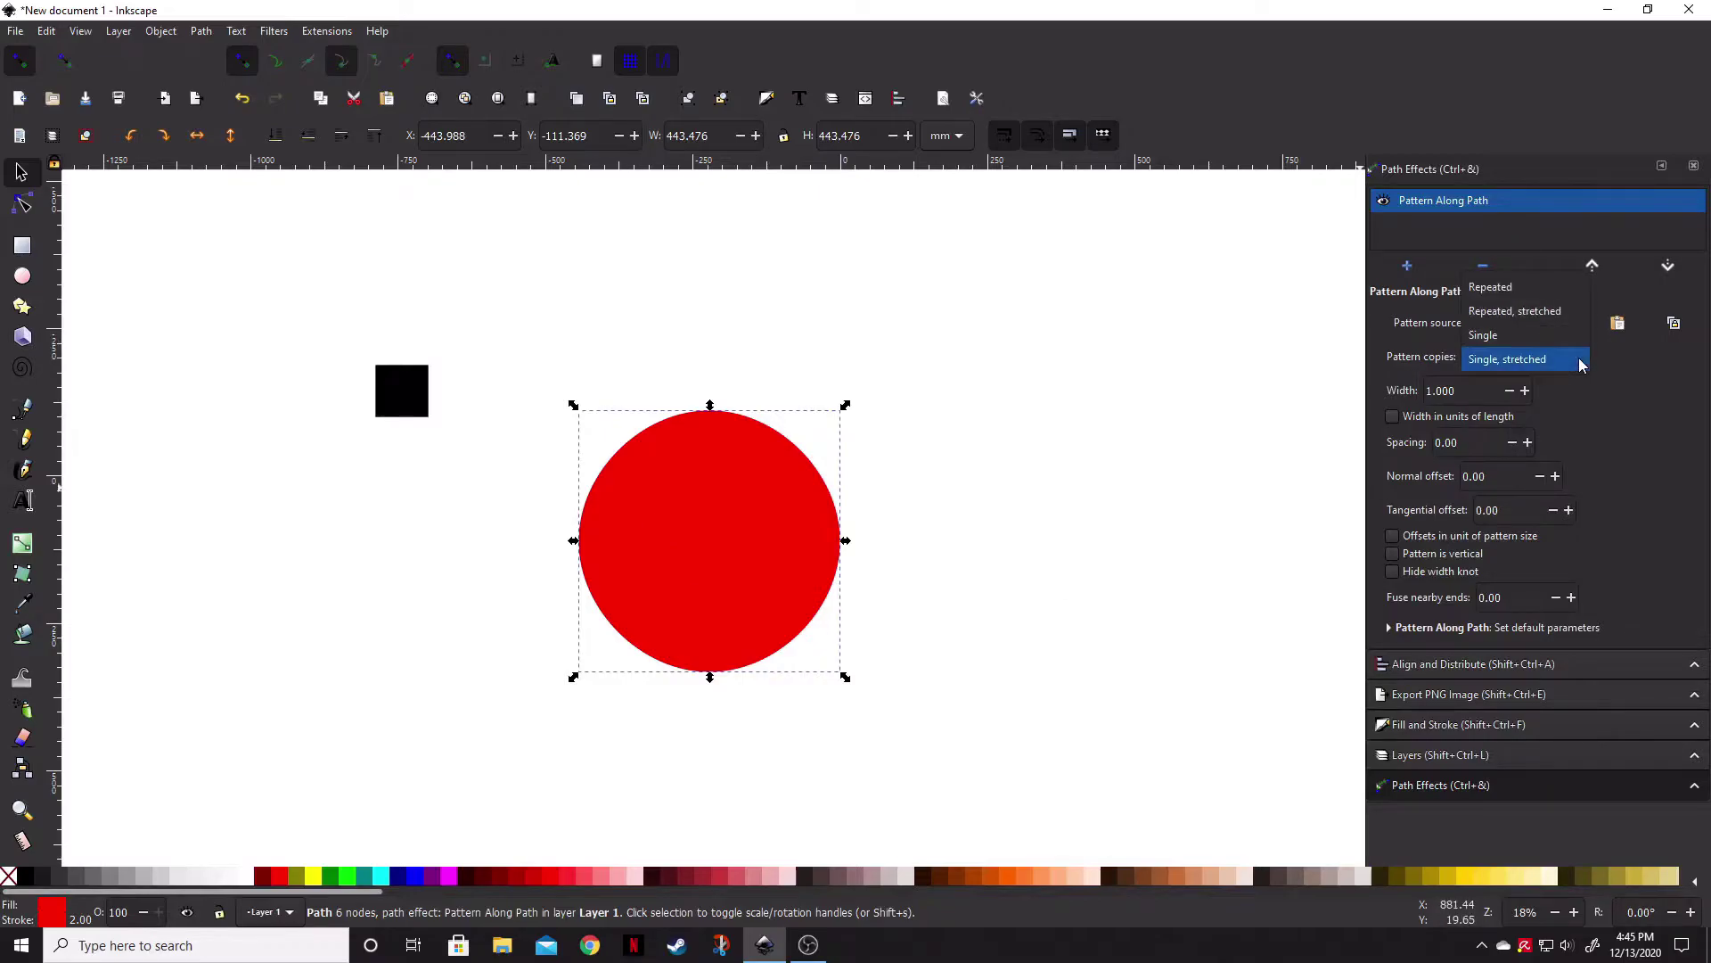
pyautogui.click(1547, 312)
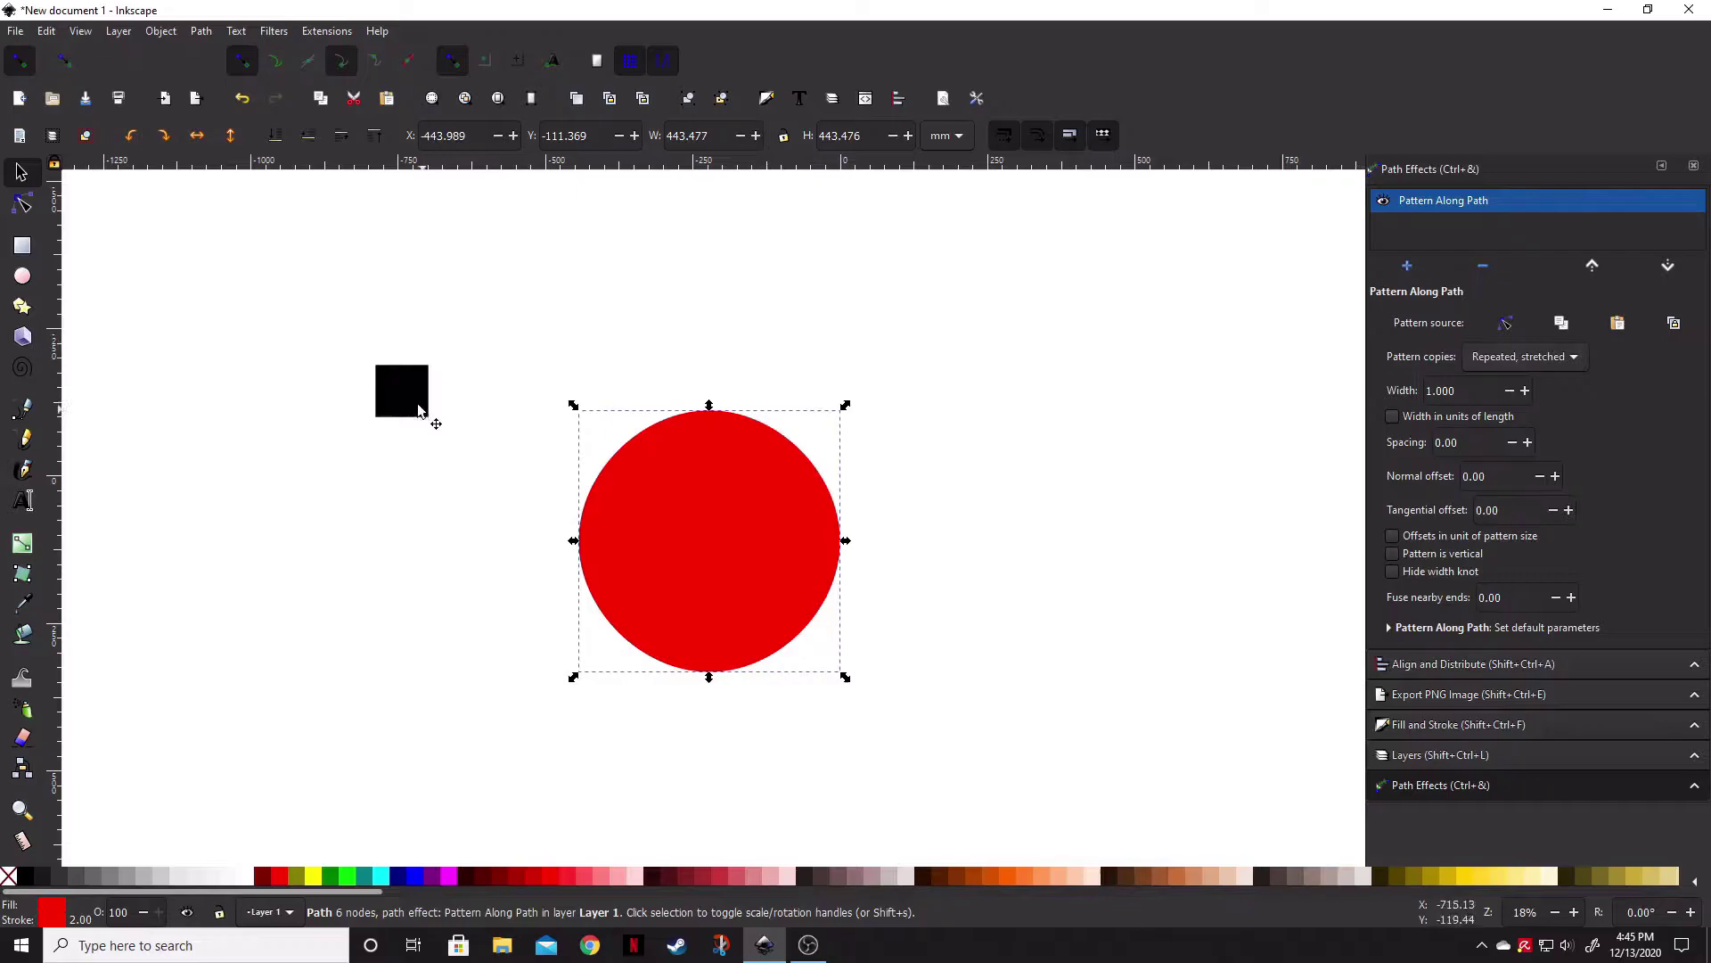
pyautogui.click(402, 401)
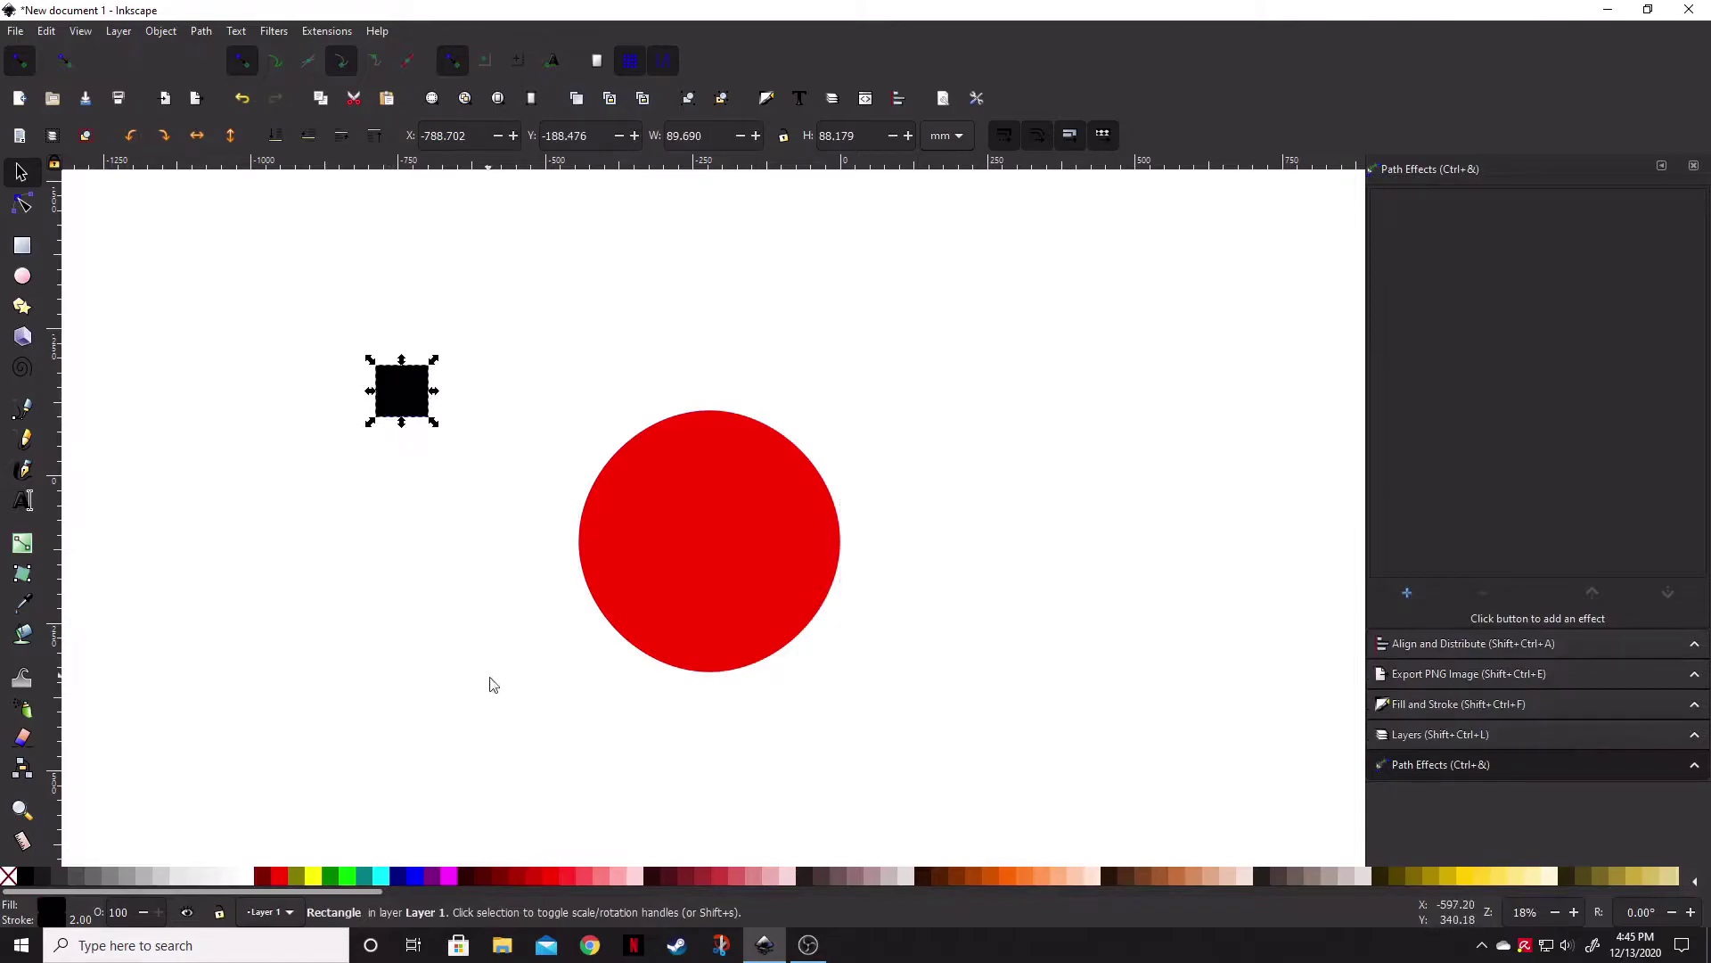
pyautogui.rightClick(397, 401)
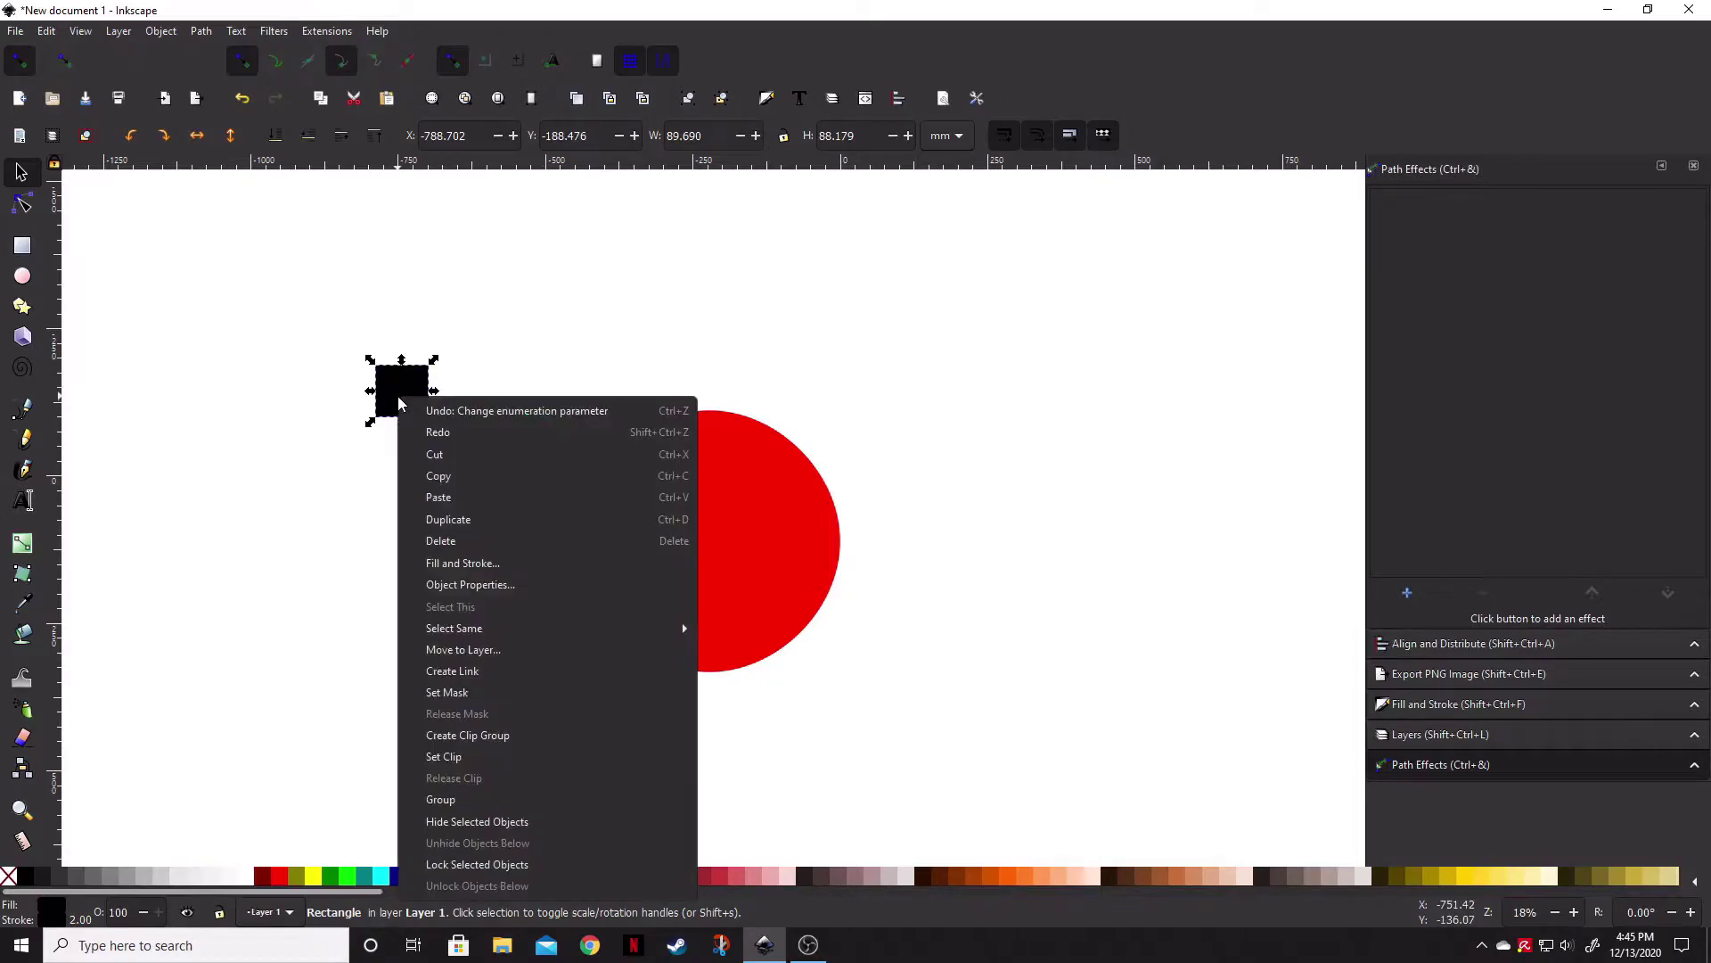
pyautogui.click(452, 484)
pyautogui.click(447, 492)
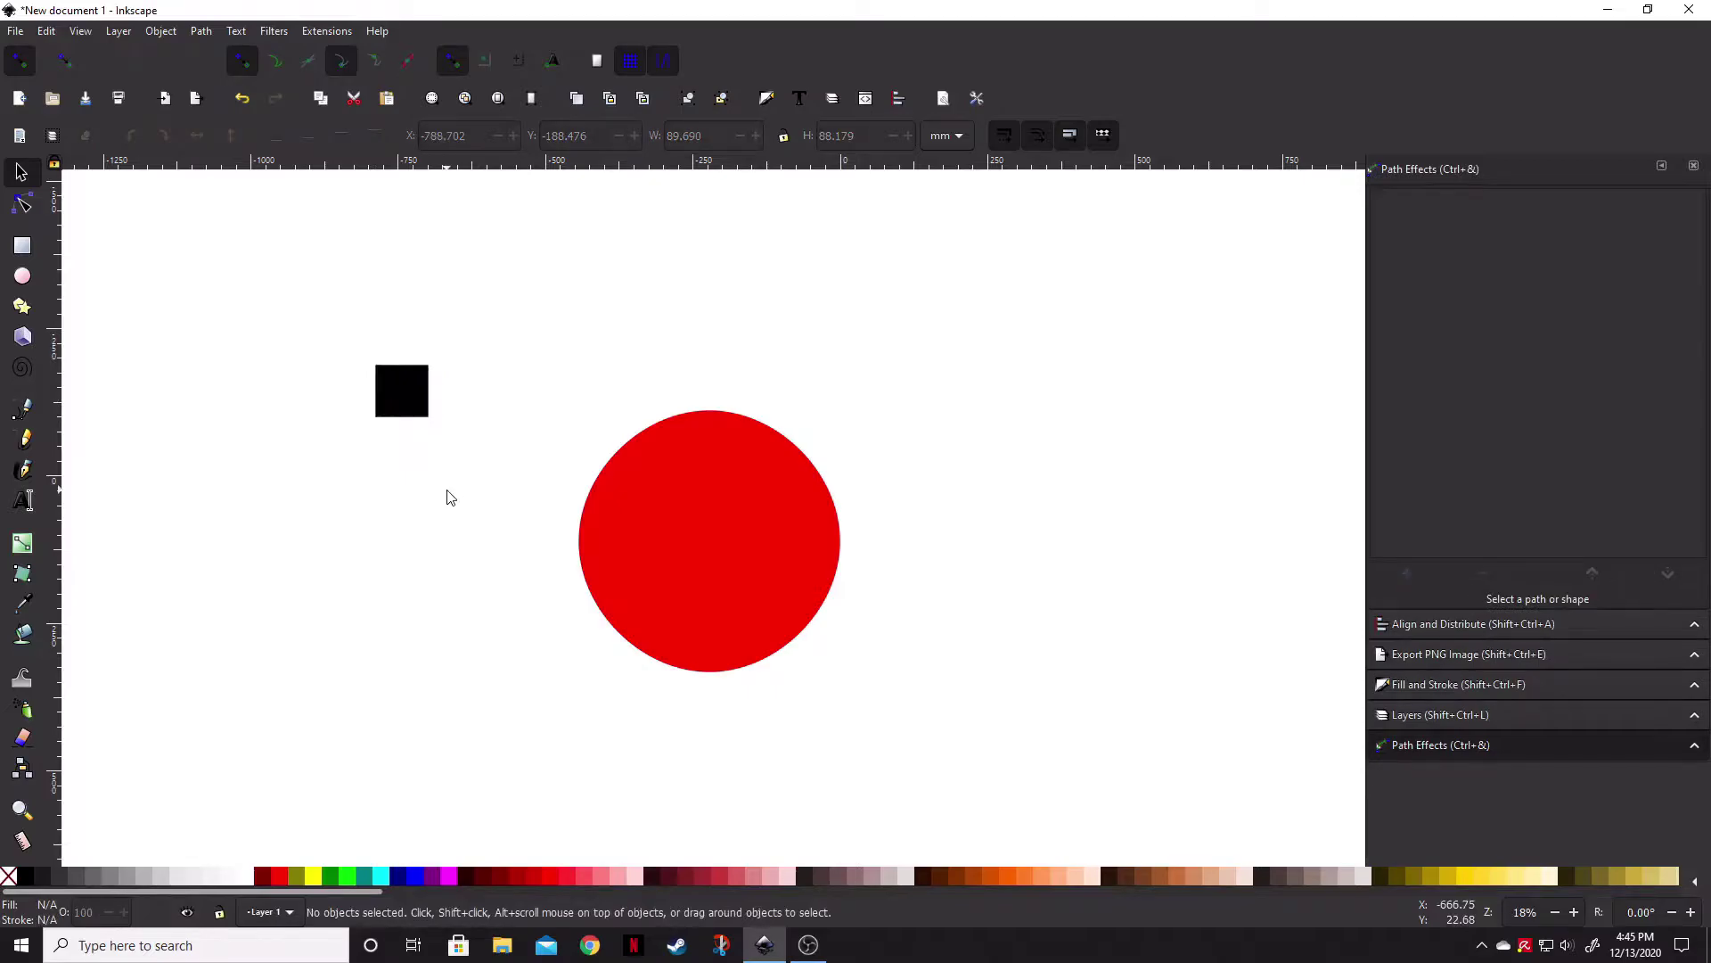
pyautogui.click(408, 411)
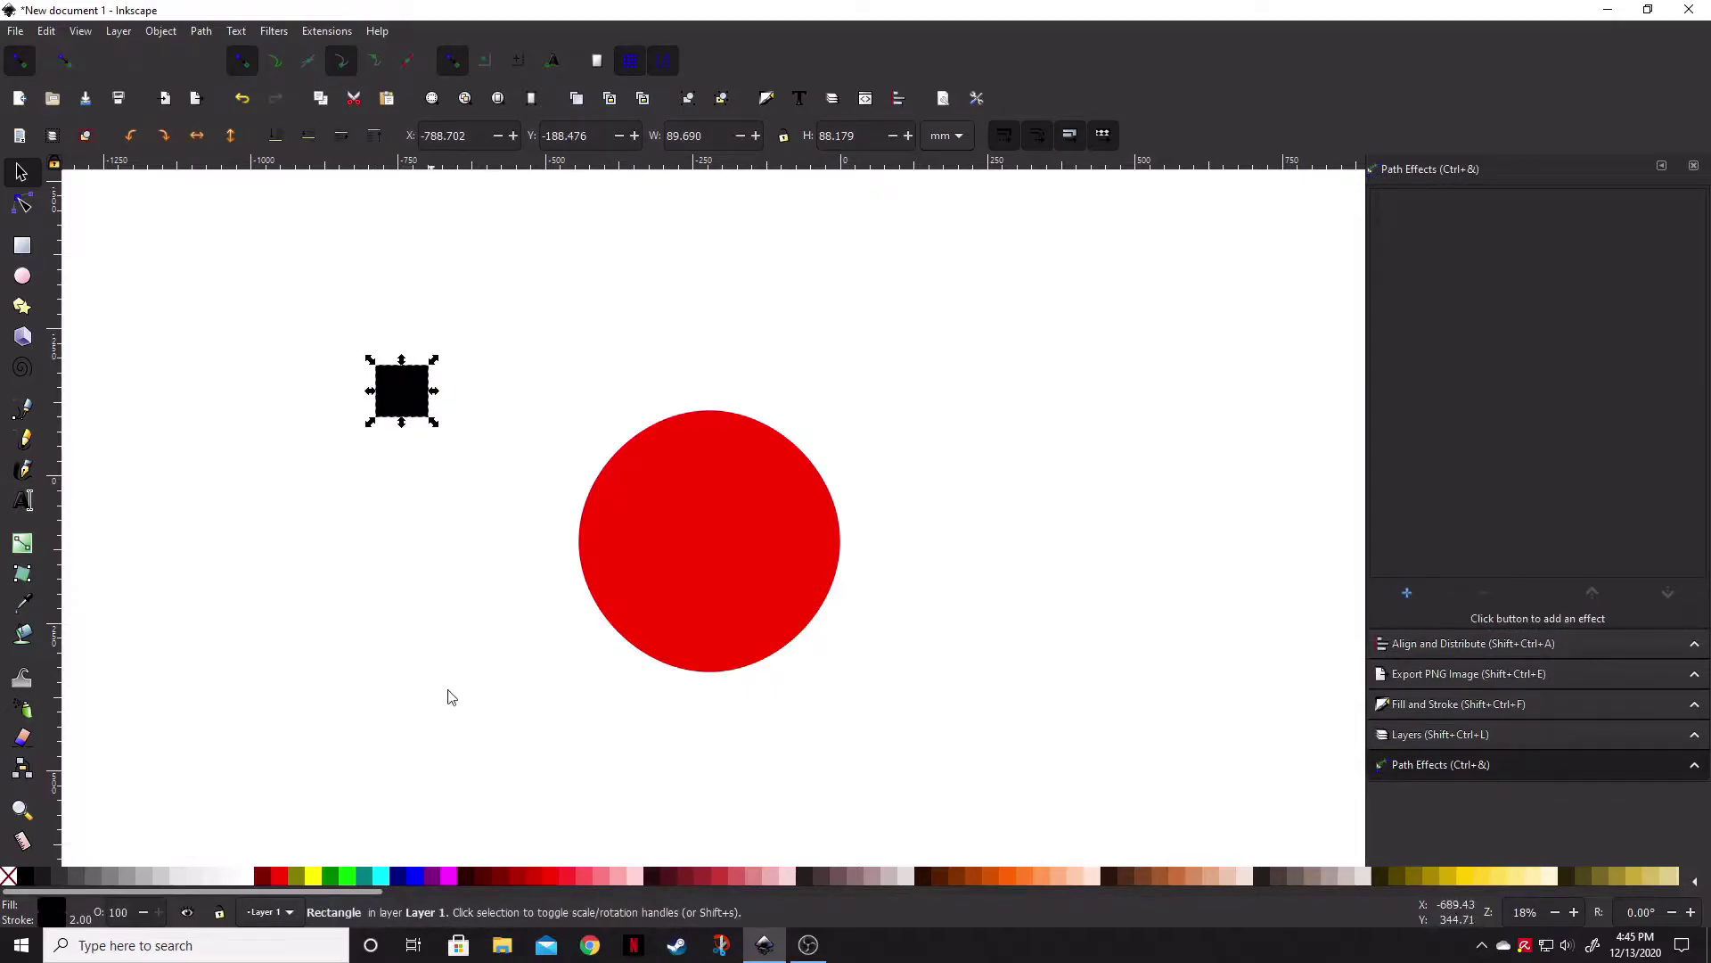
pyautogui.click(742, 544)
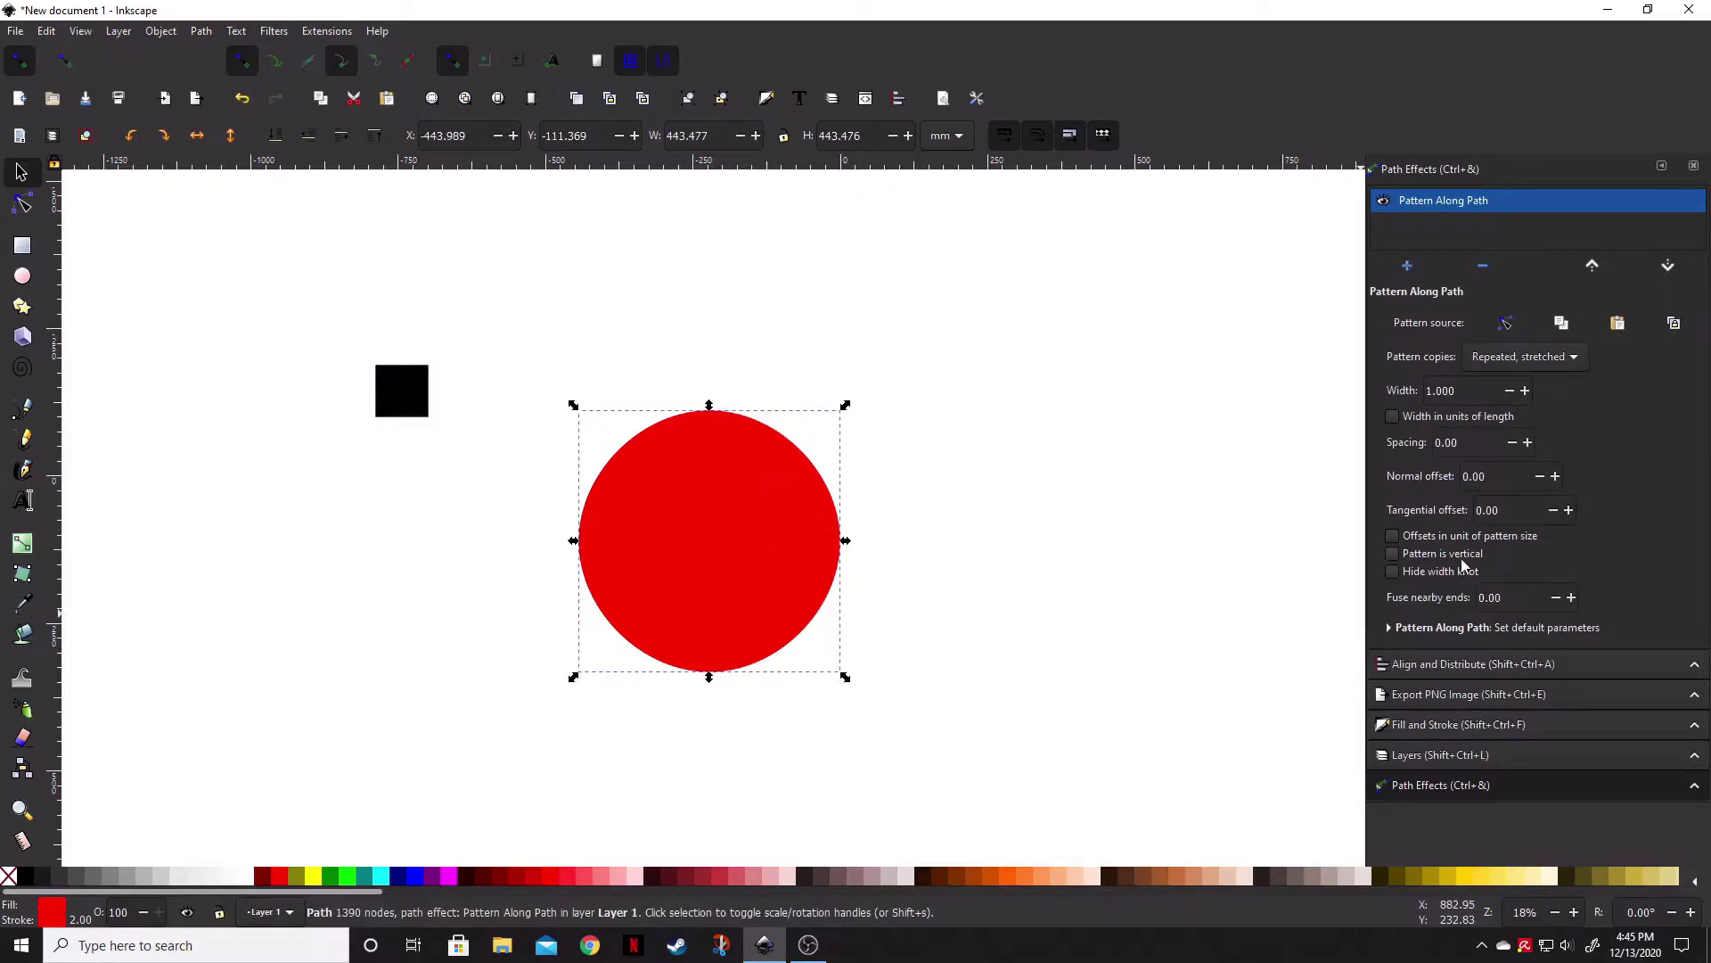
pyautogui.click(1673, 325)
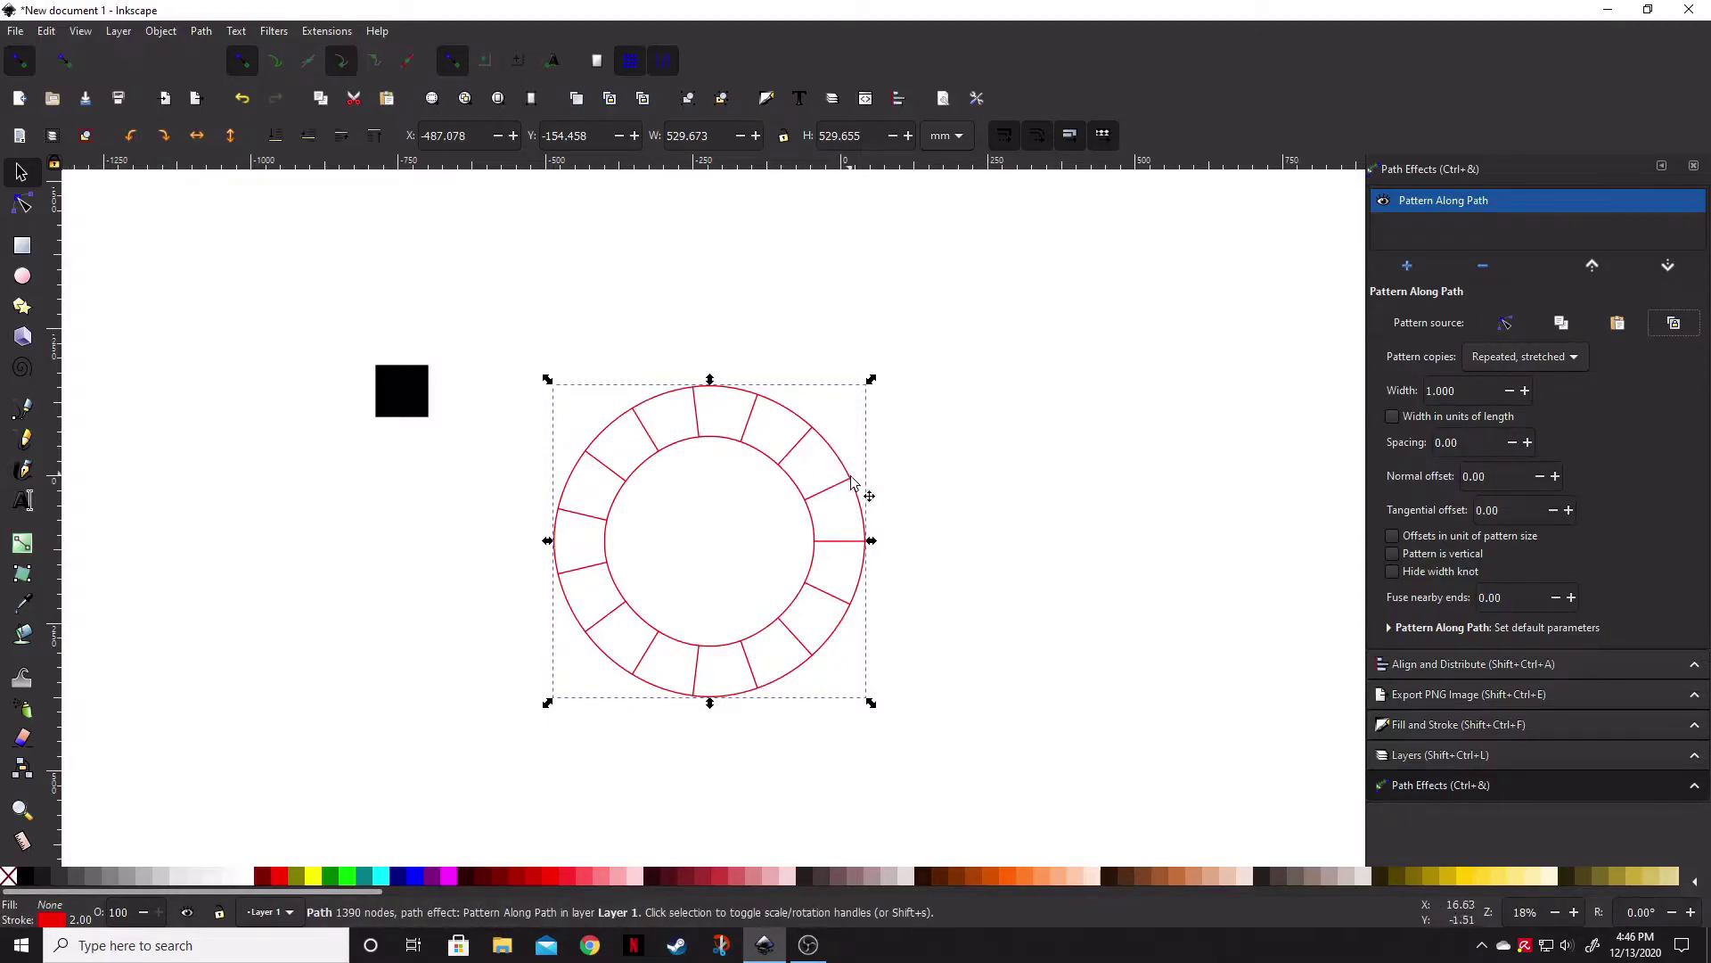
# - Give the segmented ring a black stroke and a red fill
pyautogui.keyDown('shift'); pyautogui.click(24, 877); pyautogui.keyUp('shift')
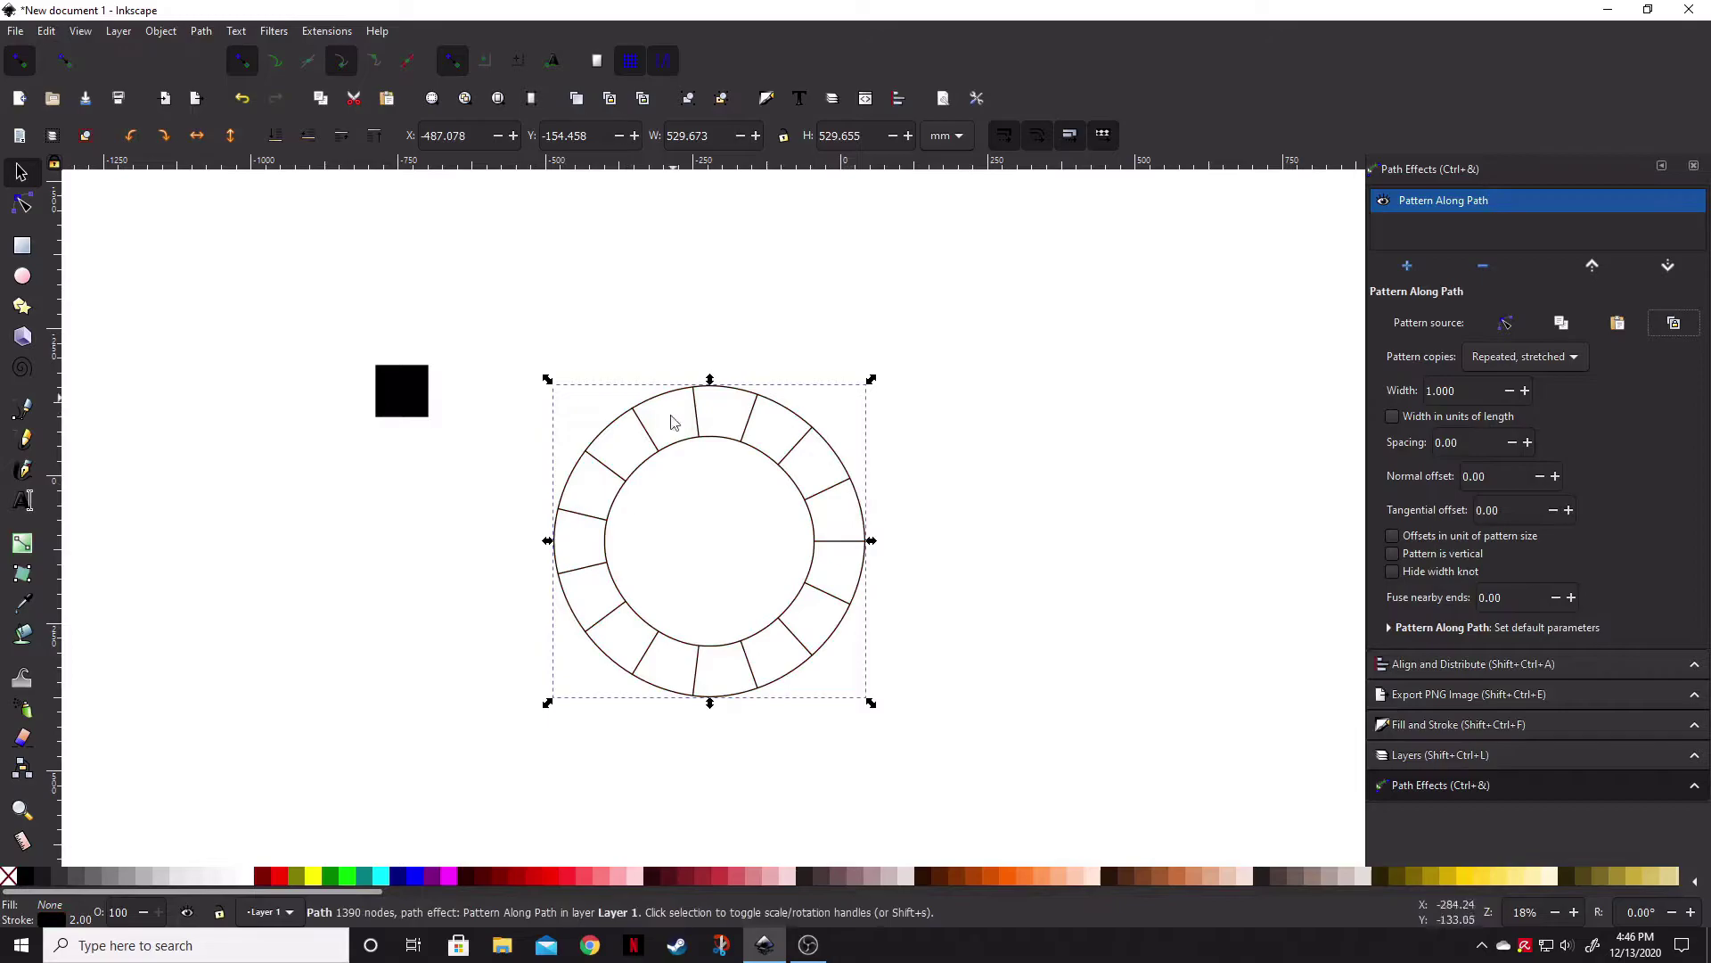
pyautogui.click(287, 877)
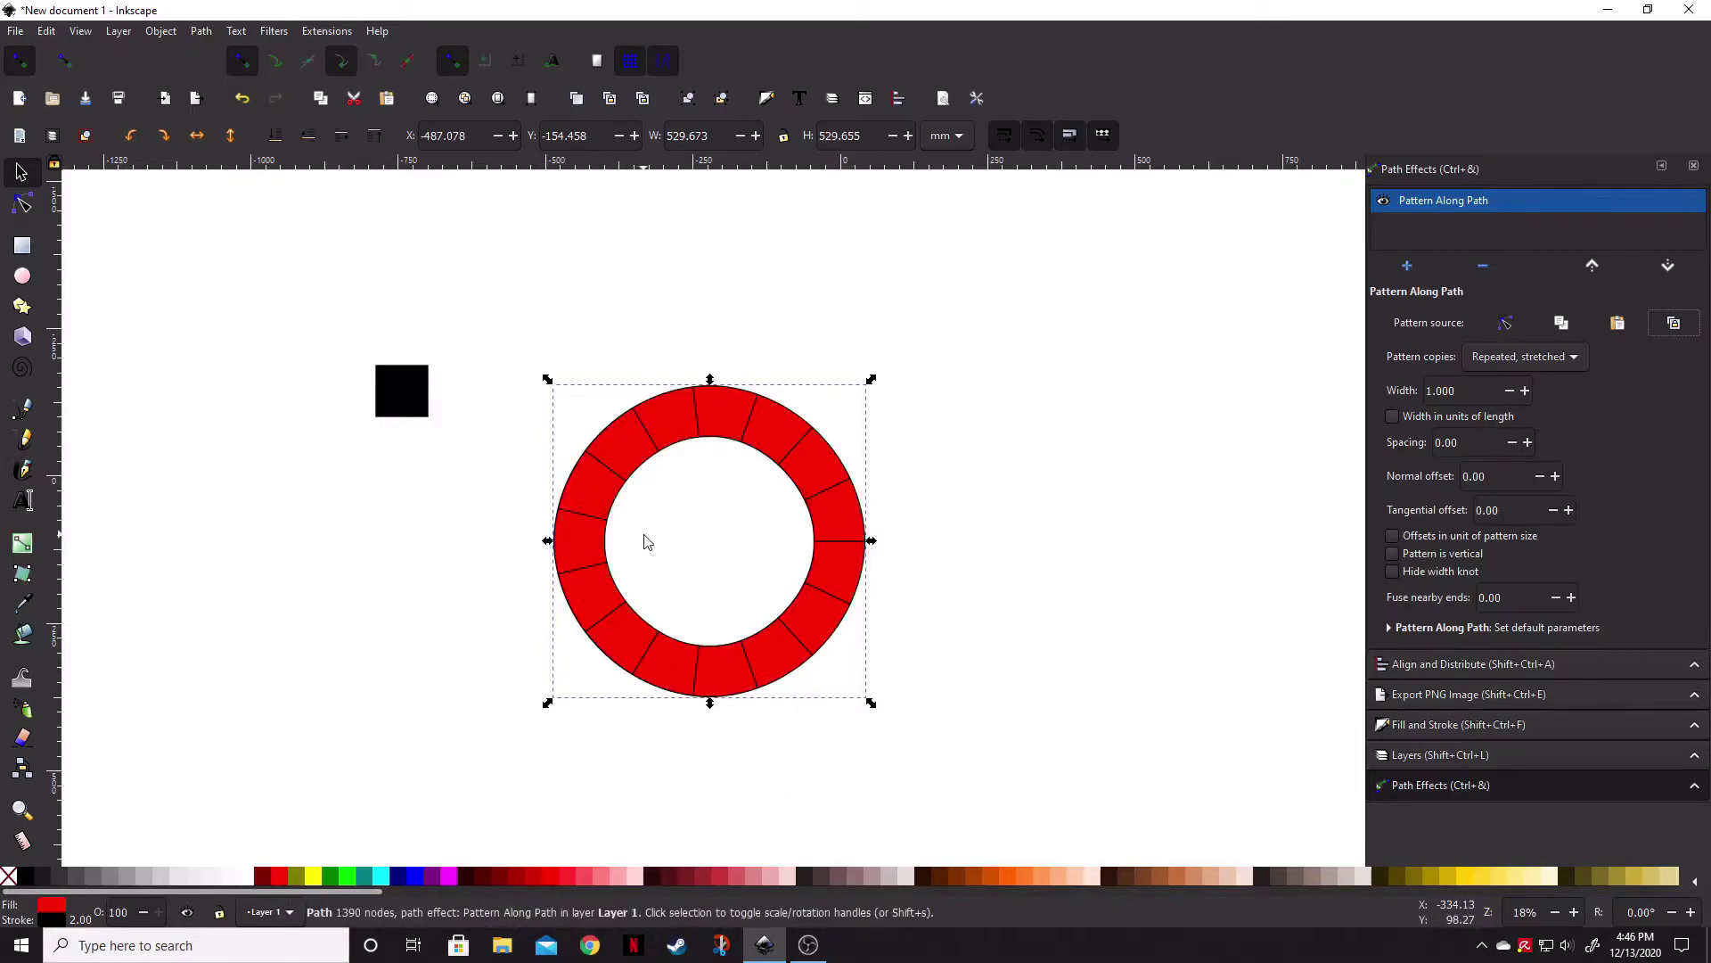
pyautogui.scroll(2, 721, 547)
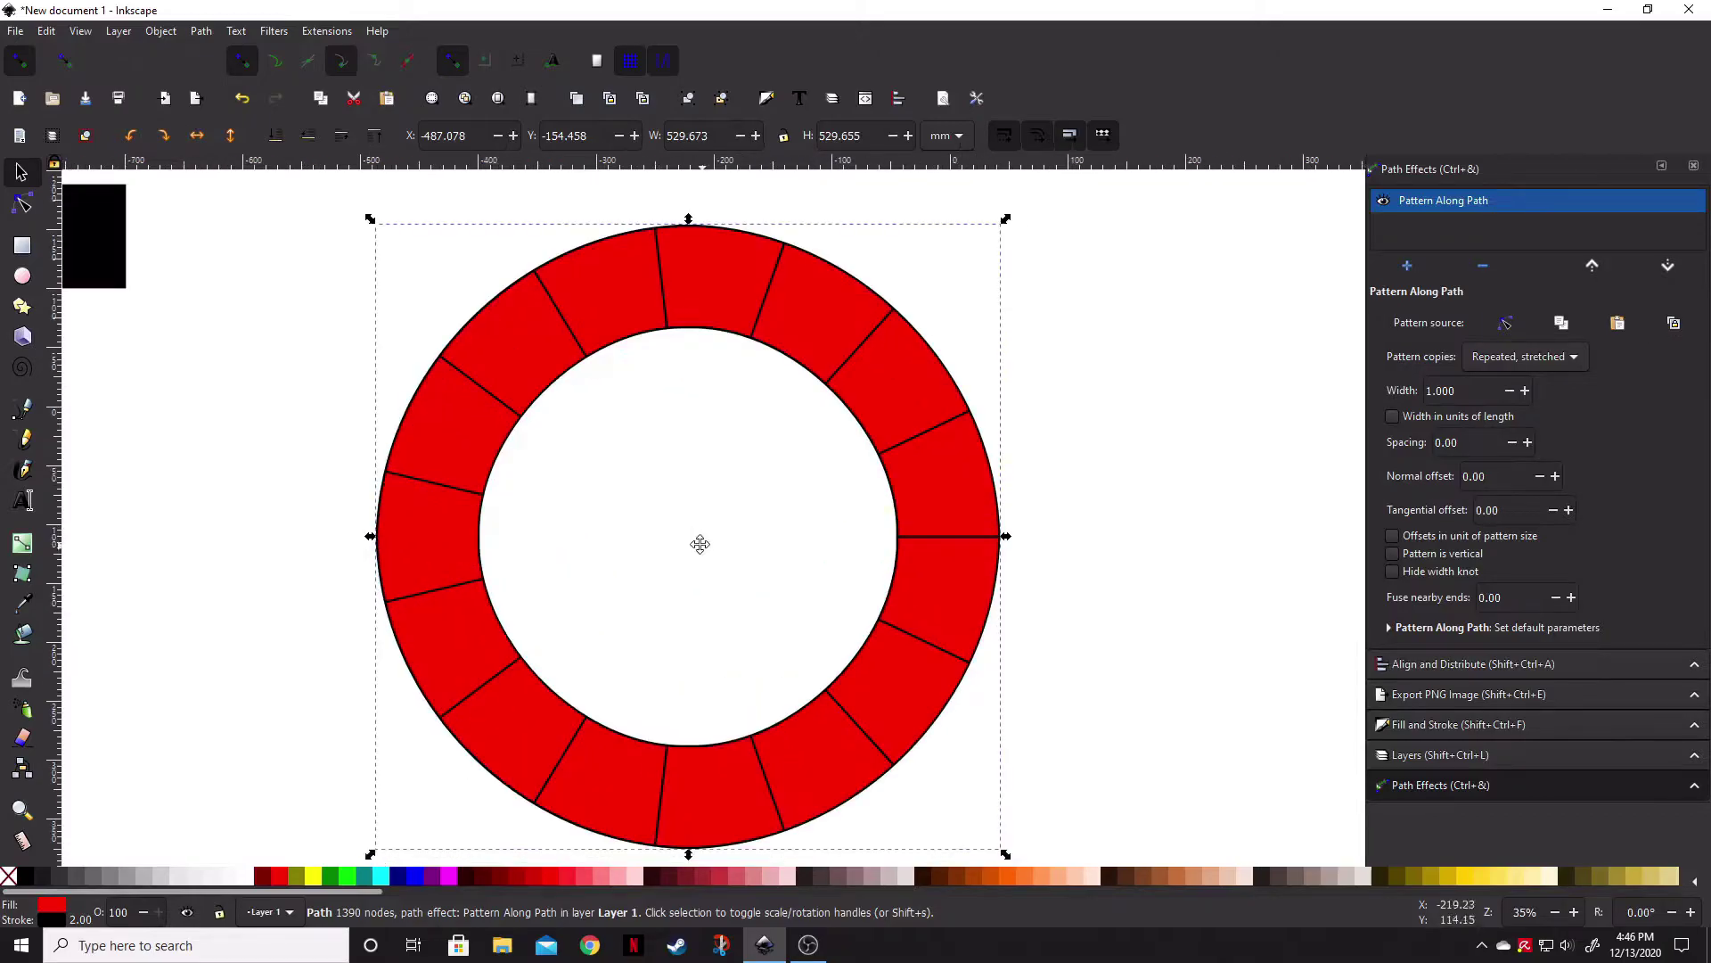
pyautogui.scroll(-1, 695, 539)
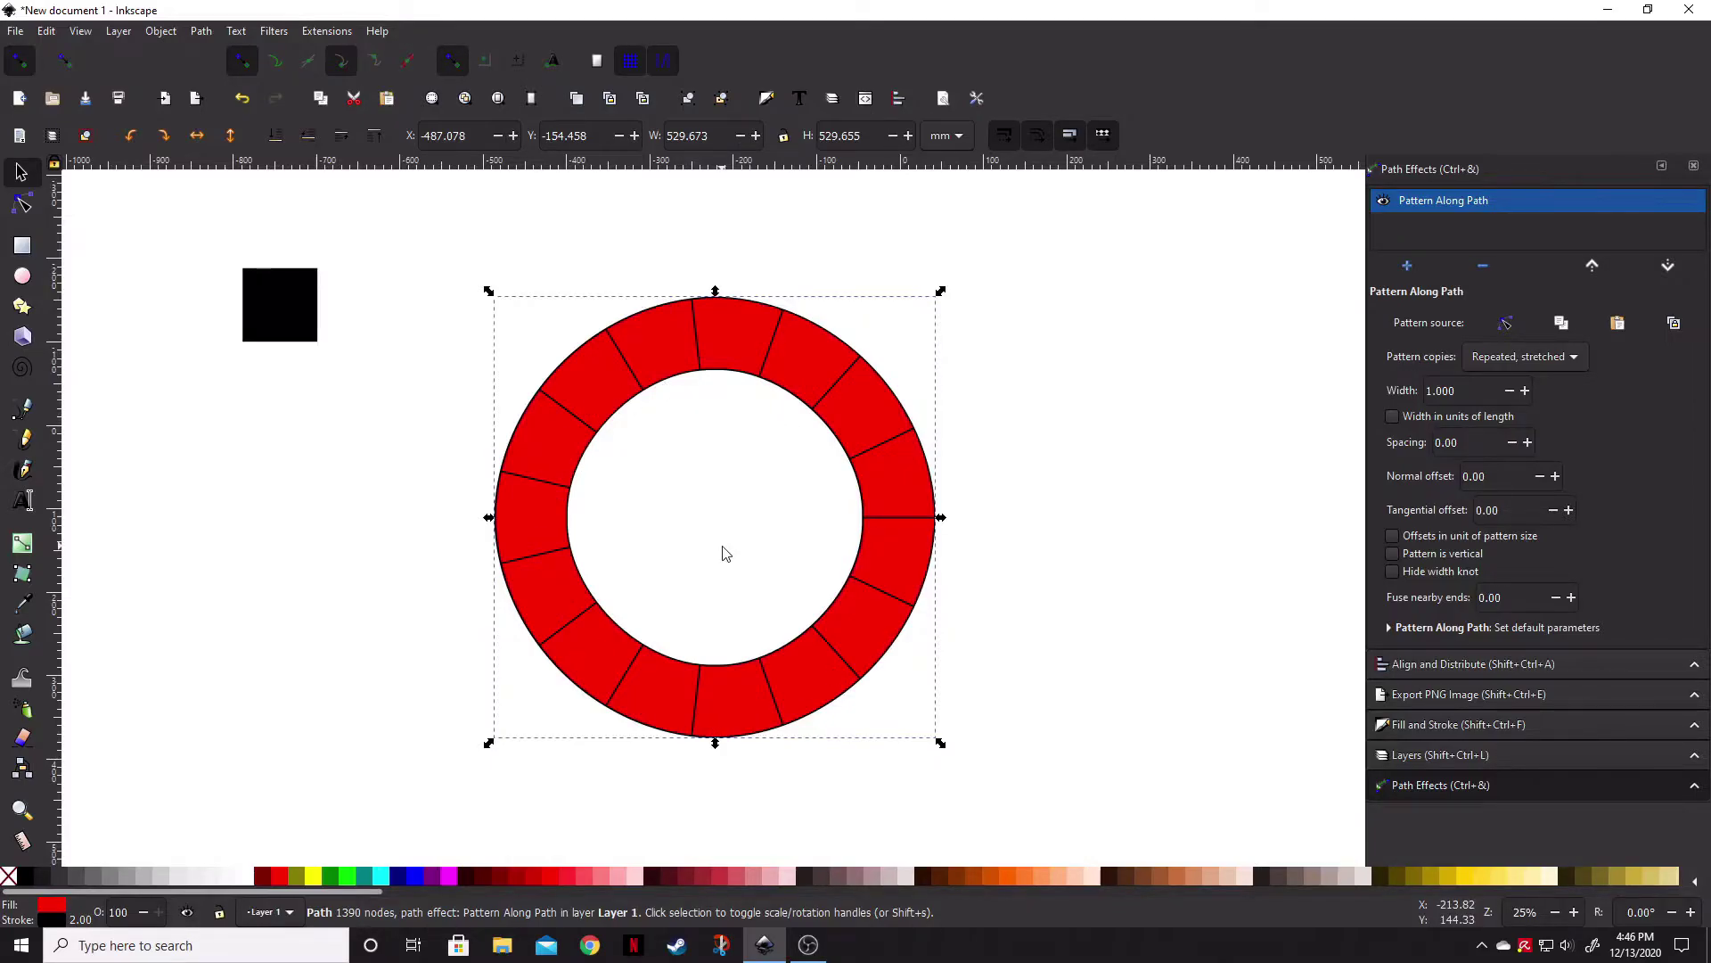
pyautogui.click(284, 292)
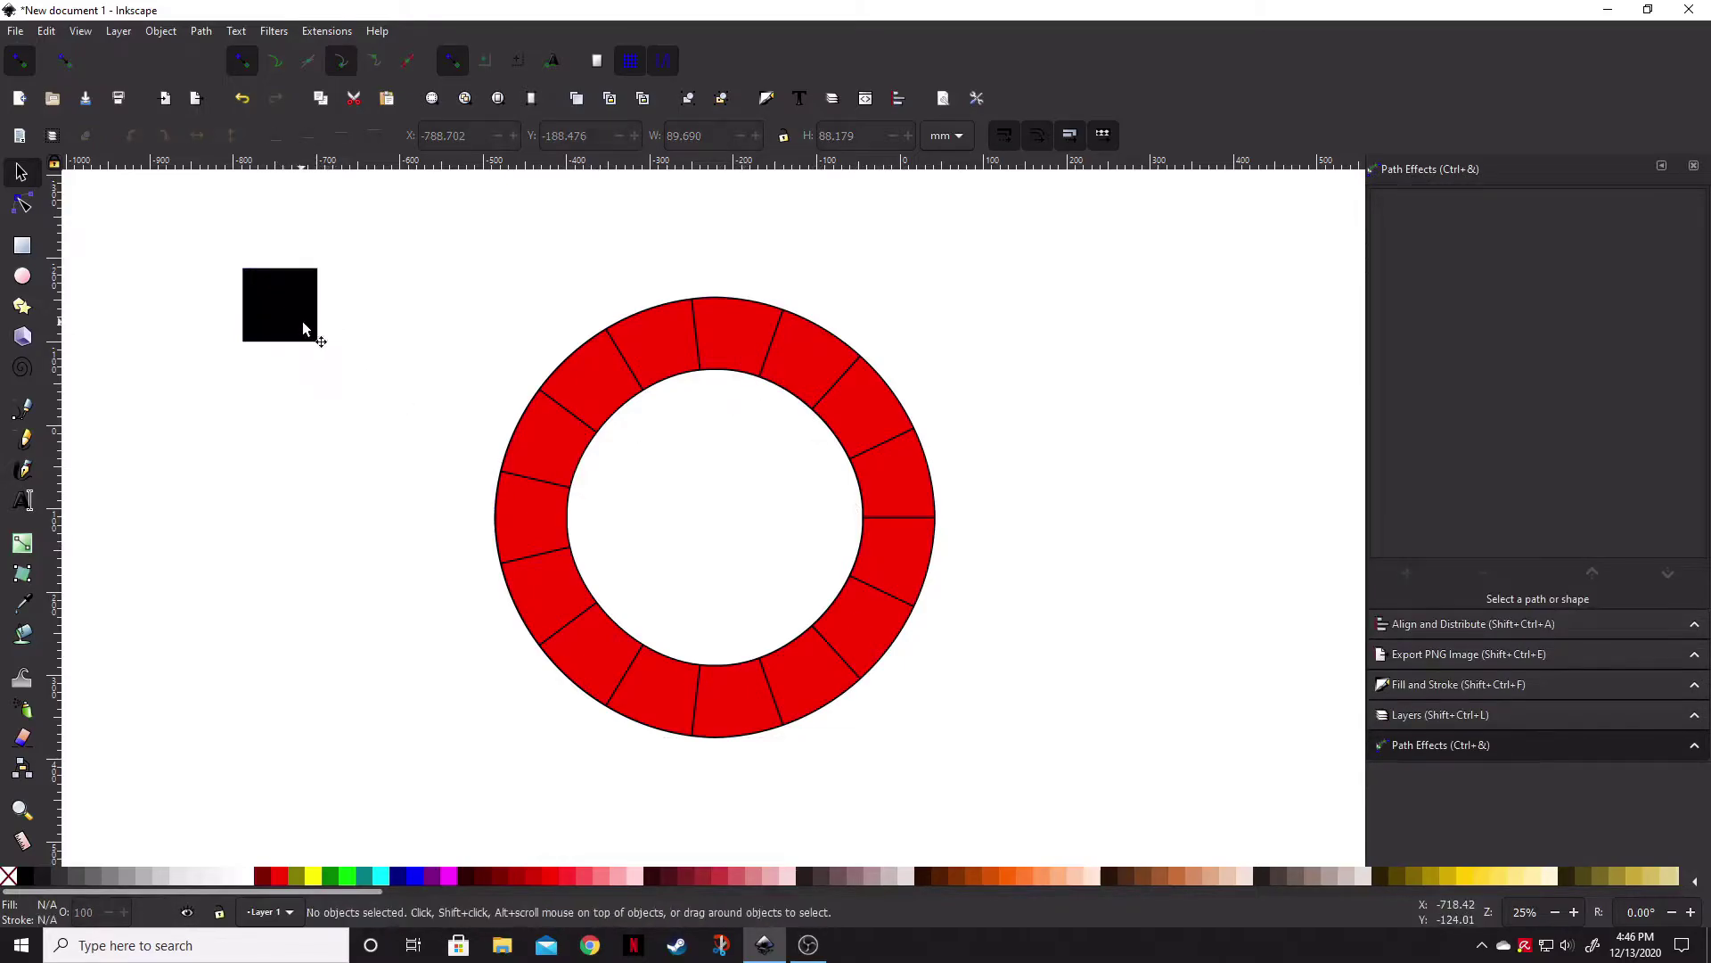
# - Try enlarging the black square, undo it, and reselect the ring to view its effect settings
pyautogui.moveTo(324, 347); pyautogui.dragTo(328, 437)
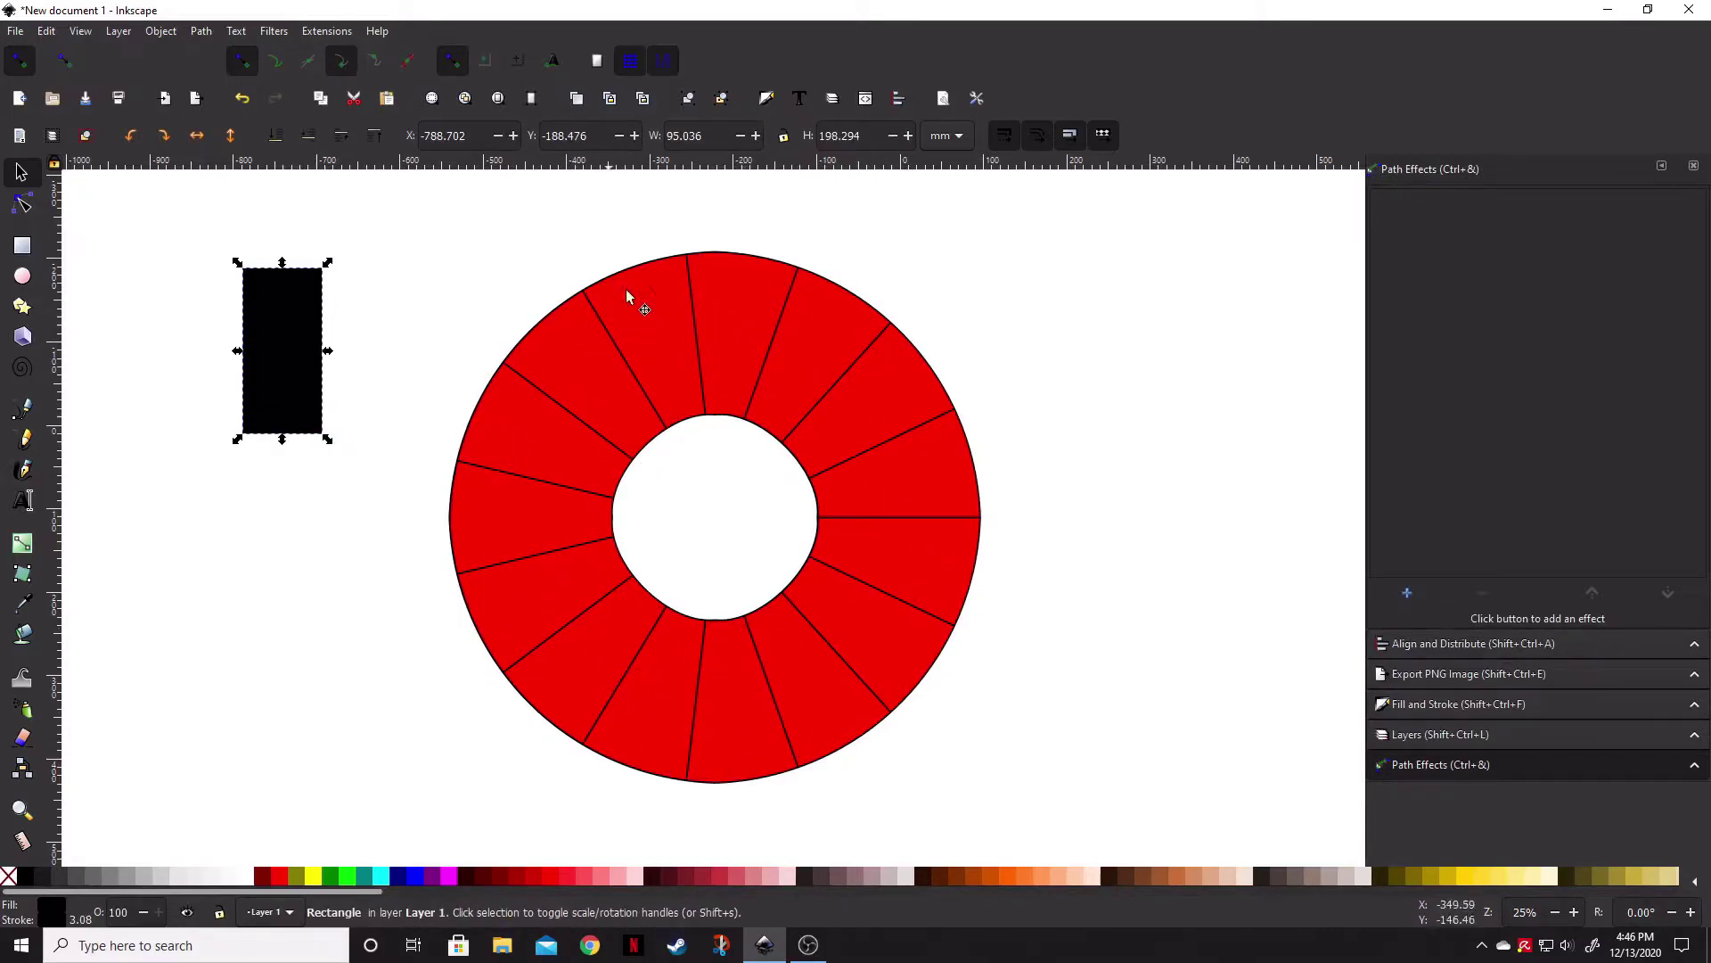
pyautogui.moveTo(338, 457); pyautogui.dragTo(368, 539)
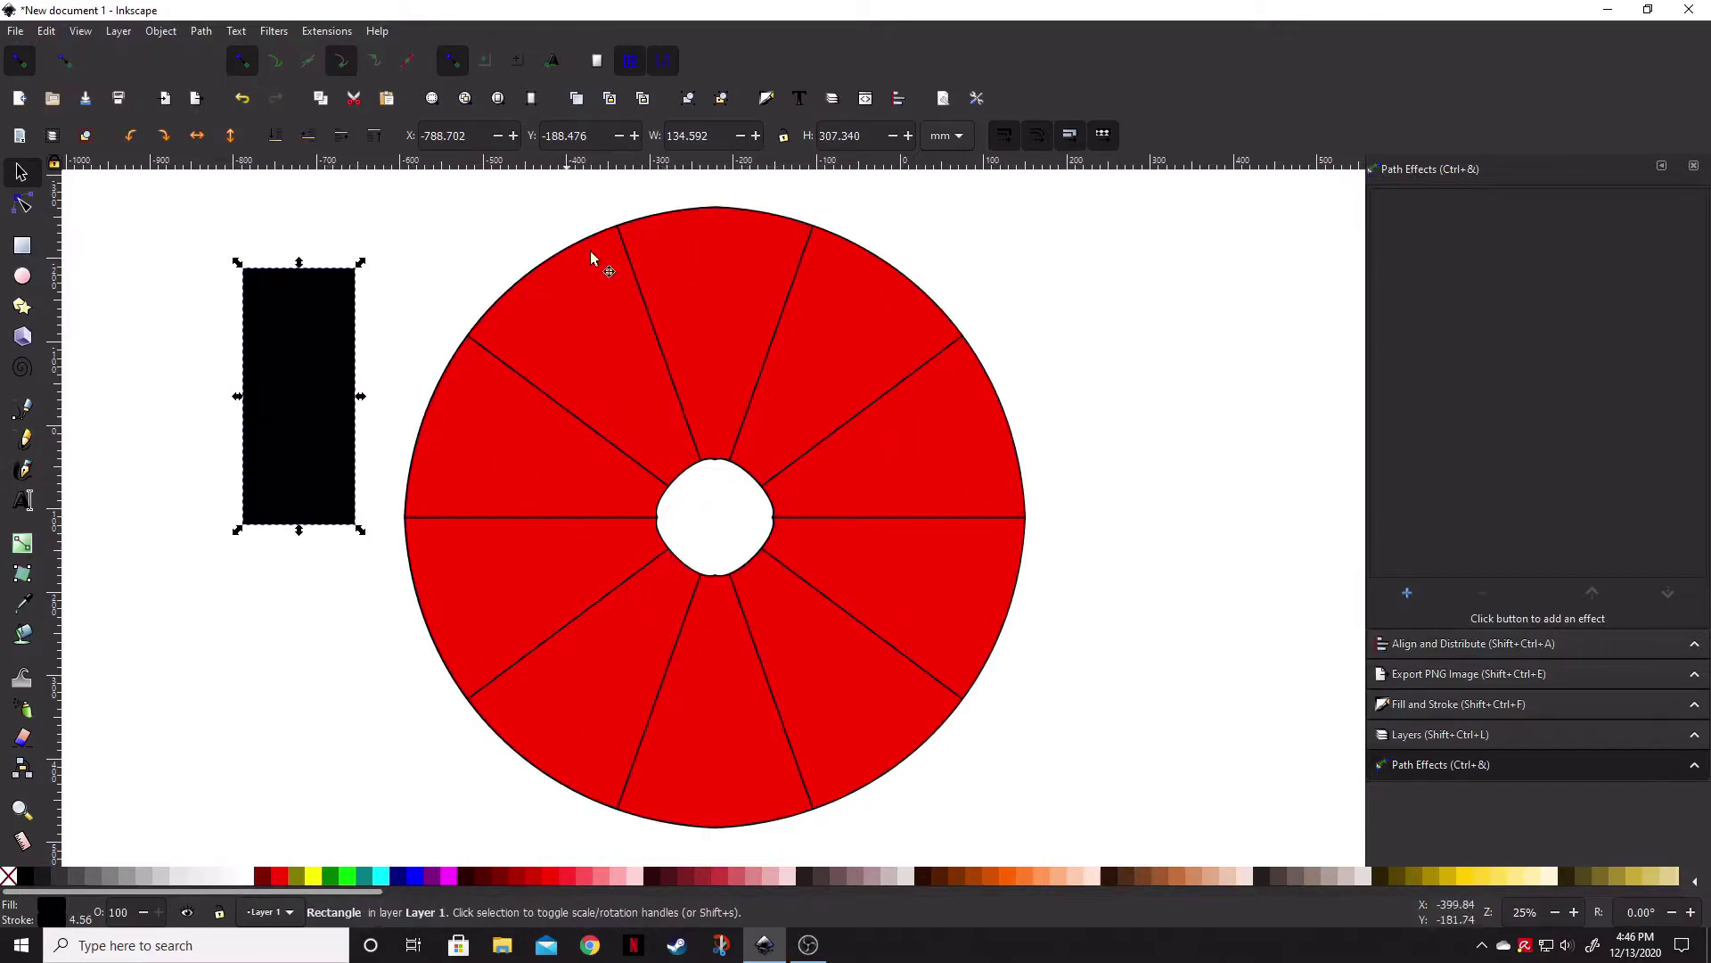
pyautogui.hotkey('ctrl', 'z')
pyautogui.hotkey('ctrl', 'z')
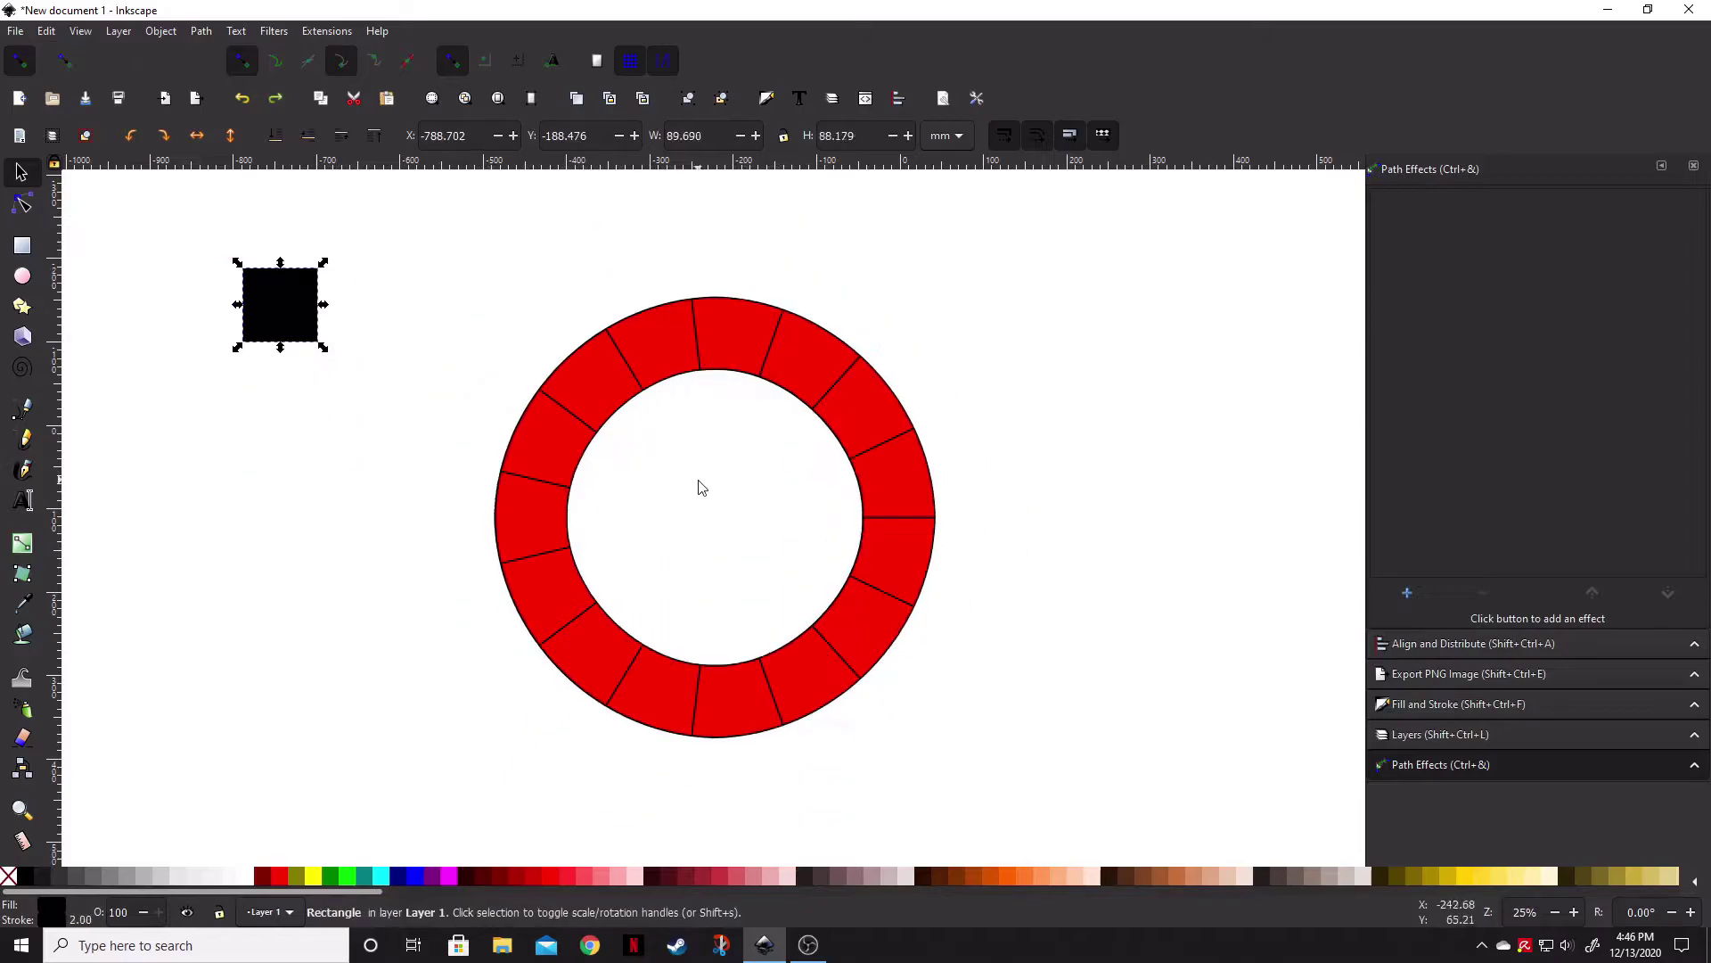
pyautogui.scroll(-1, 865, 623)
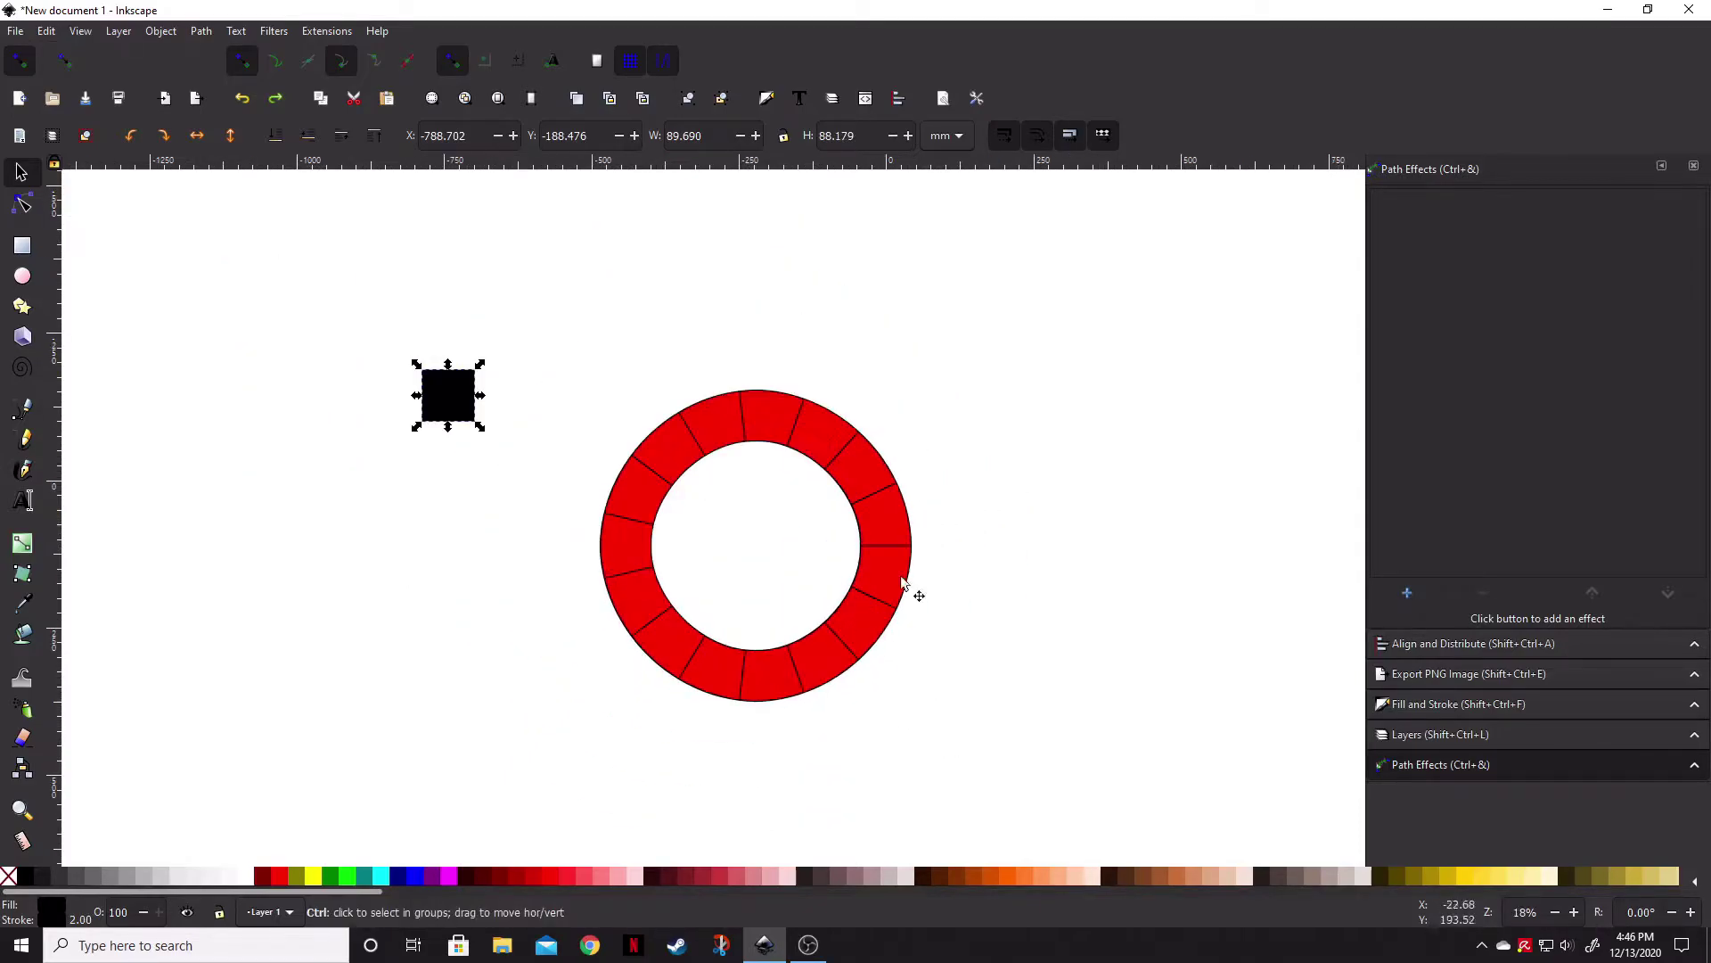
pyautogui.click(811, 478)
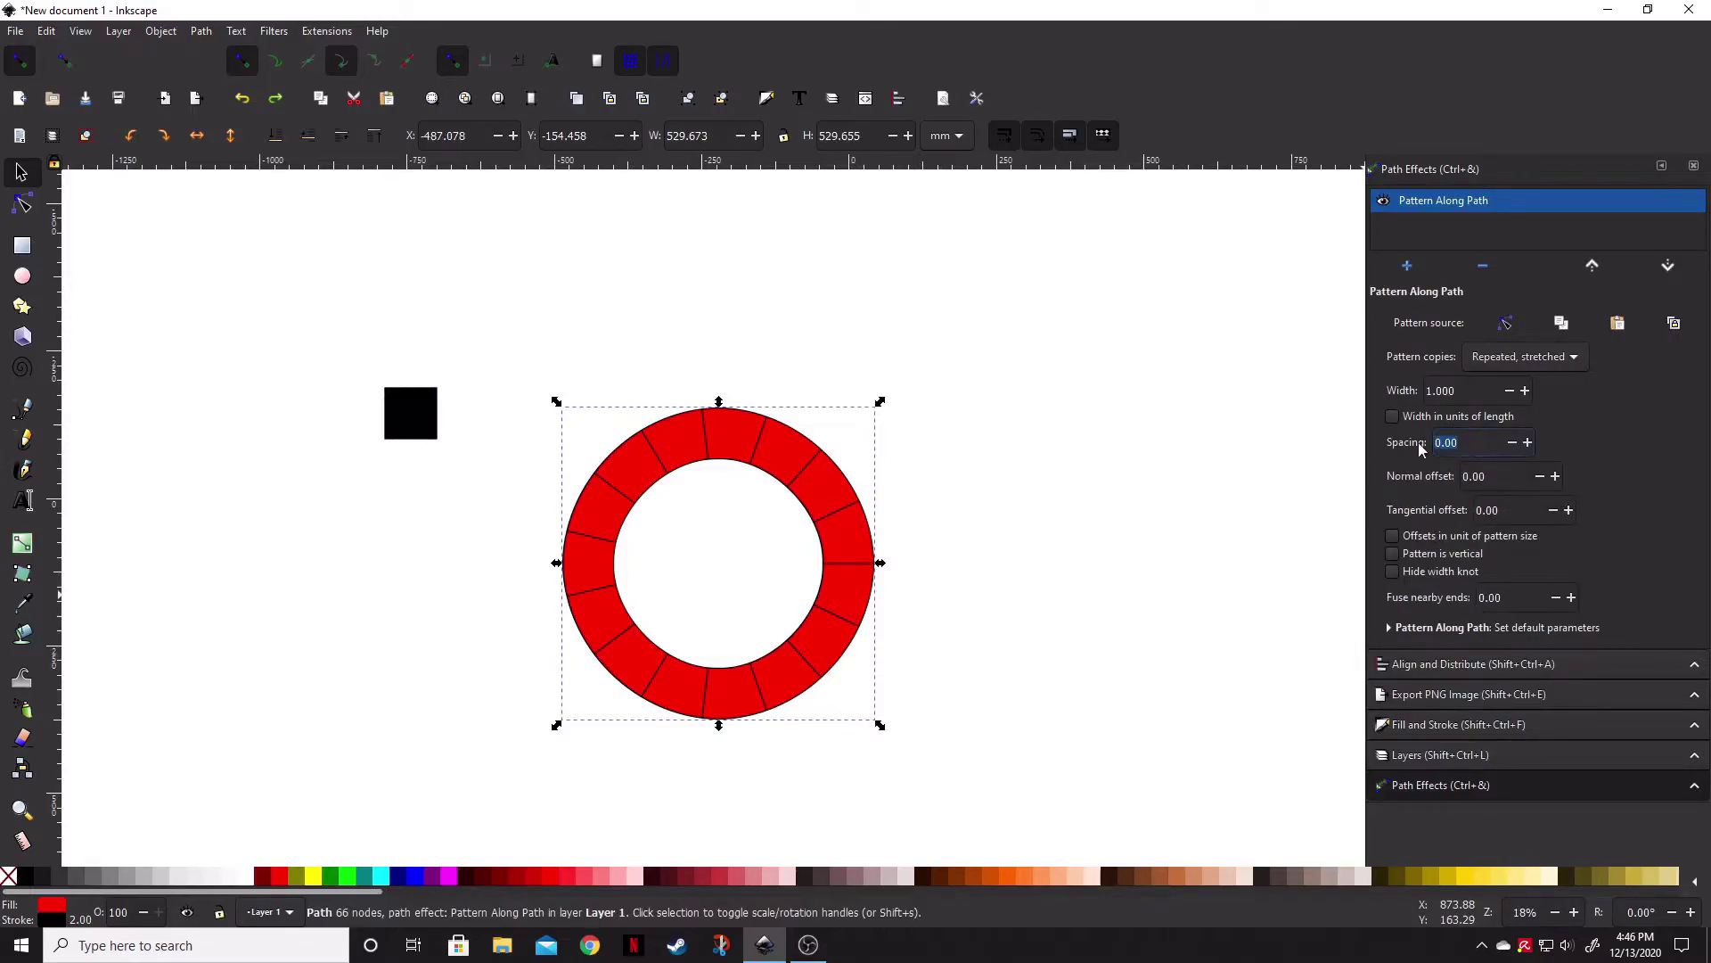
pyautogui.press('Return')
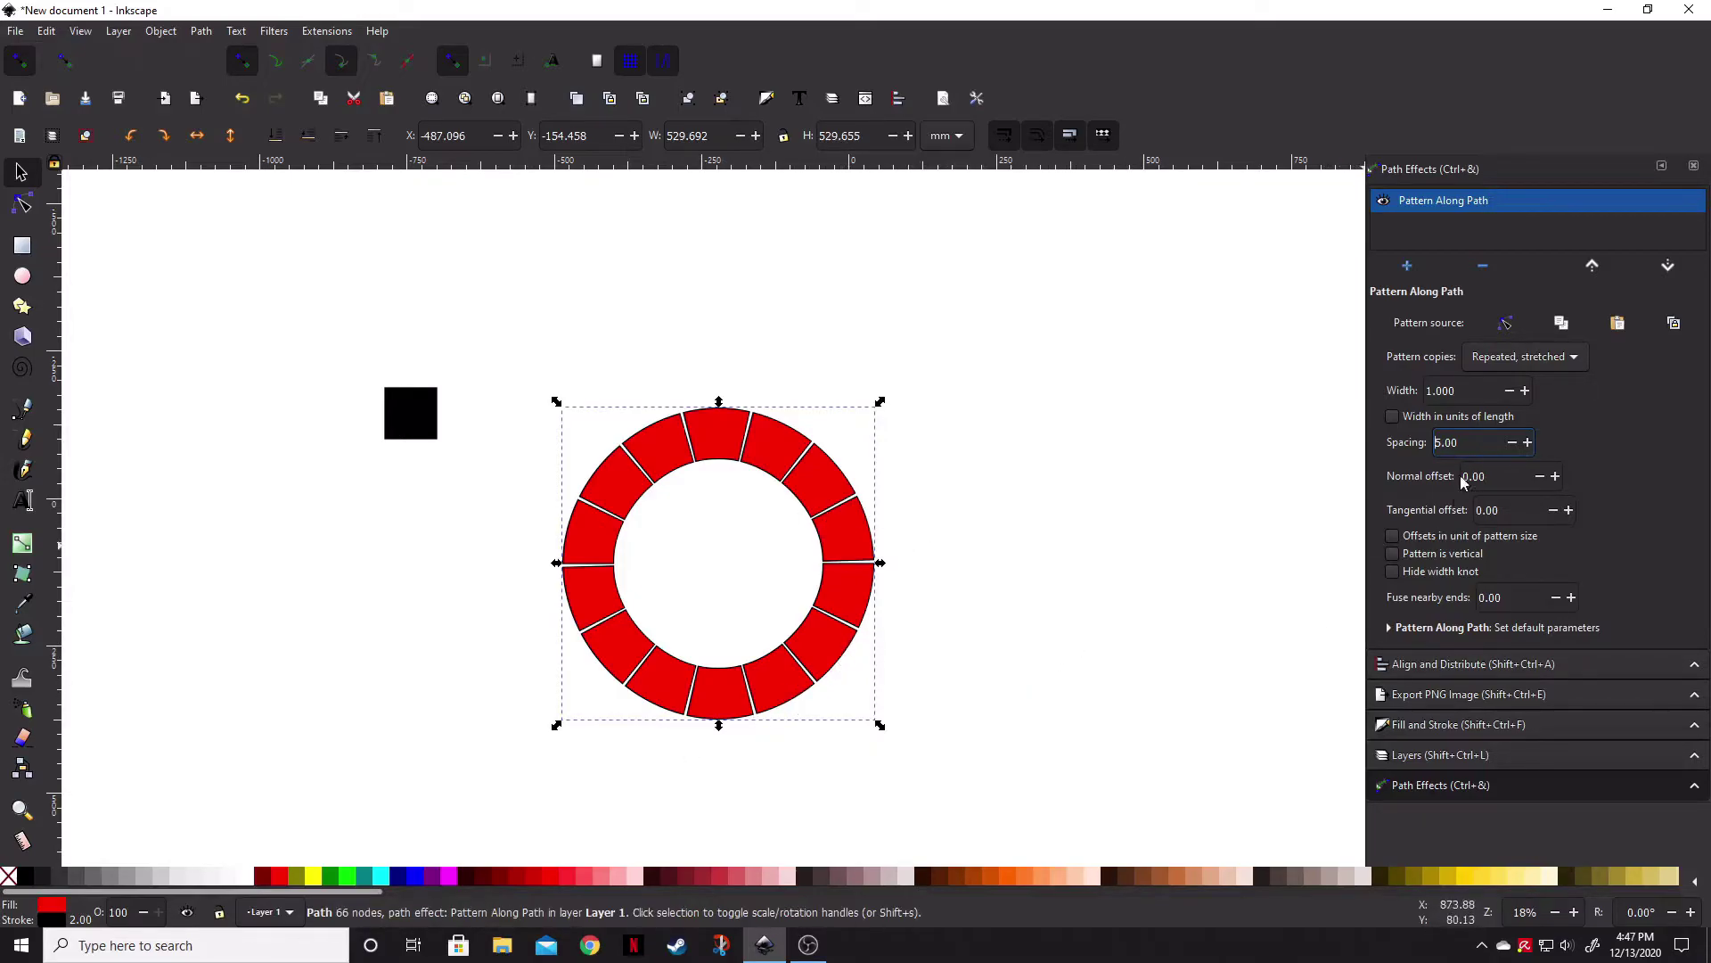
pyautogui.tripleClick(1501, 474)
pyautogui.write('5')
pyautogui.press('Return')
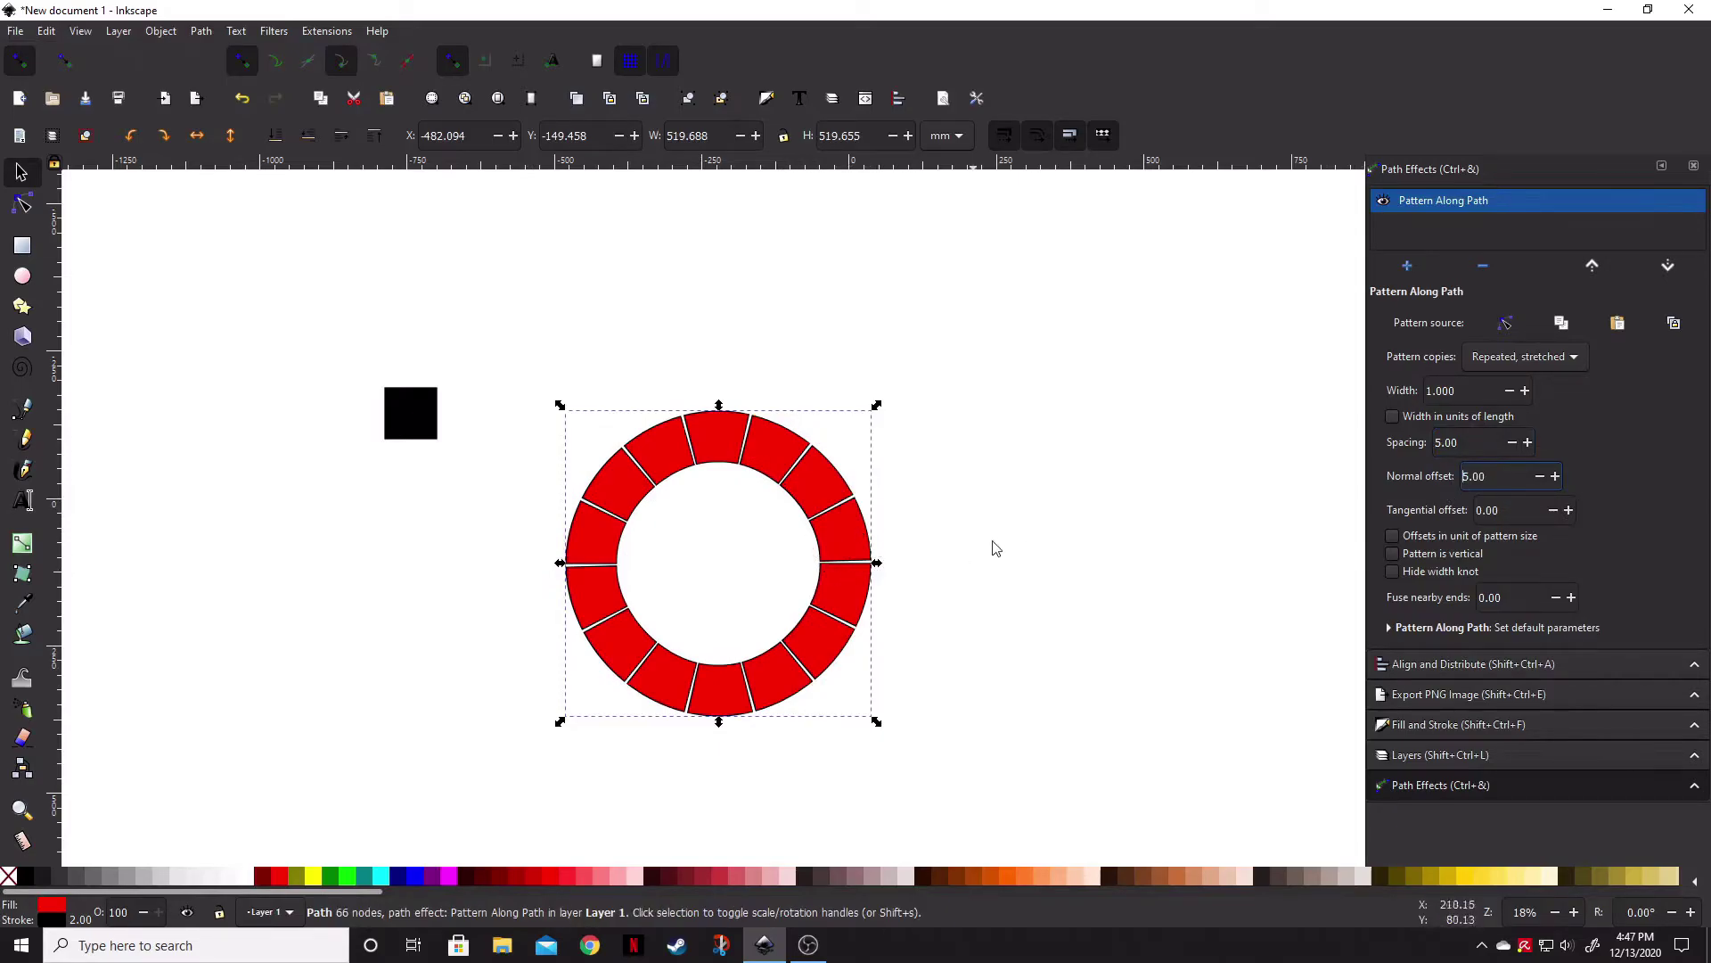
pyautogui.press('Delete')
pyautogui.write('0')
pyautogui.press('Return')
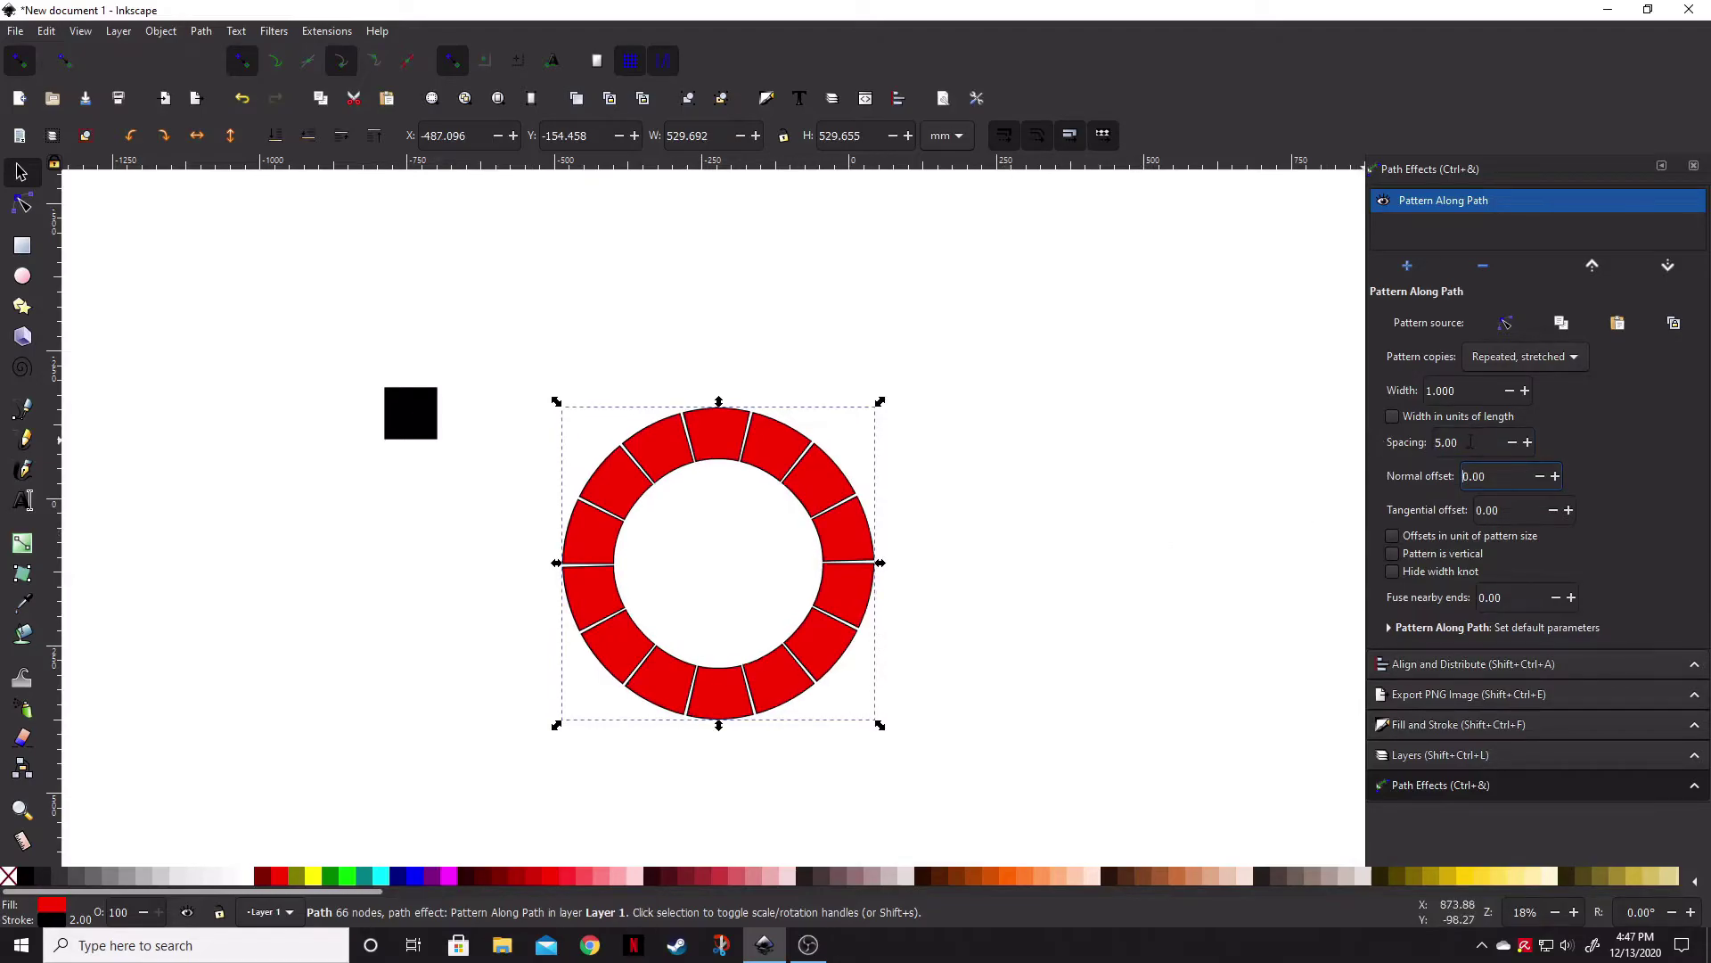
pyautogui.moveTo(1470, 443); pyautogui.dragTo(1409, 443)
pyautogui.press('Delete')
pyautogui.write('-5')
pyautogui.press('Return')
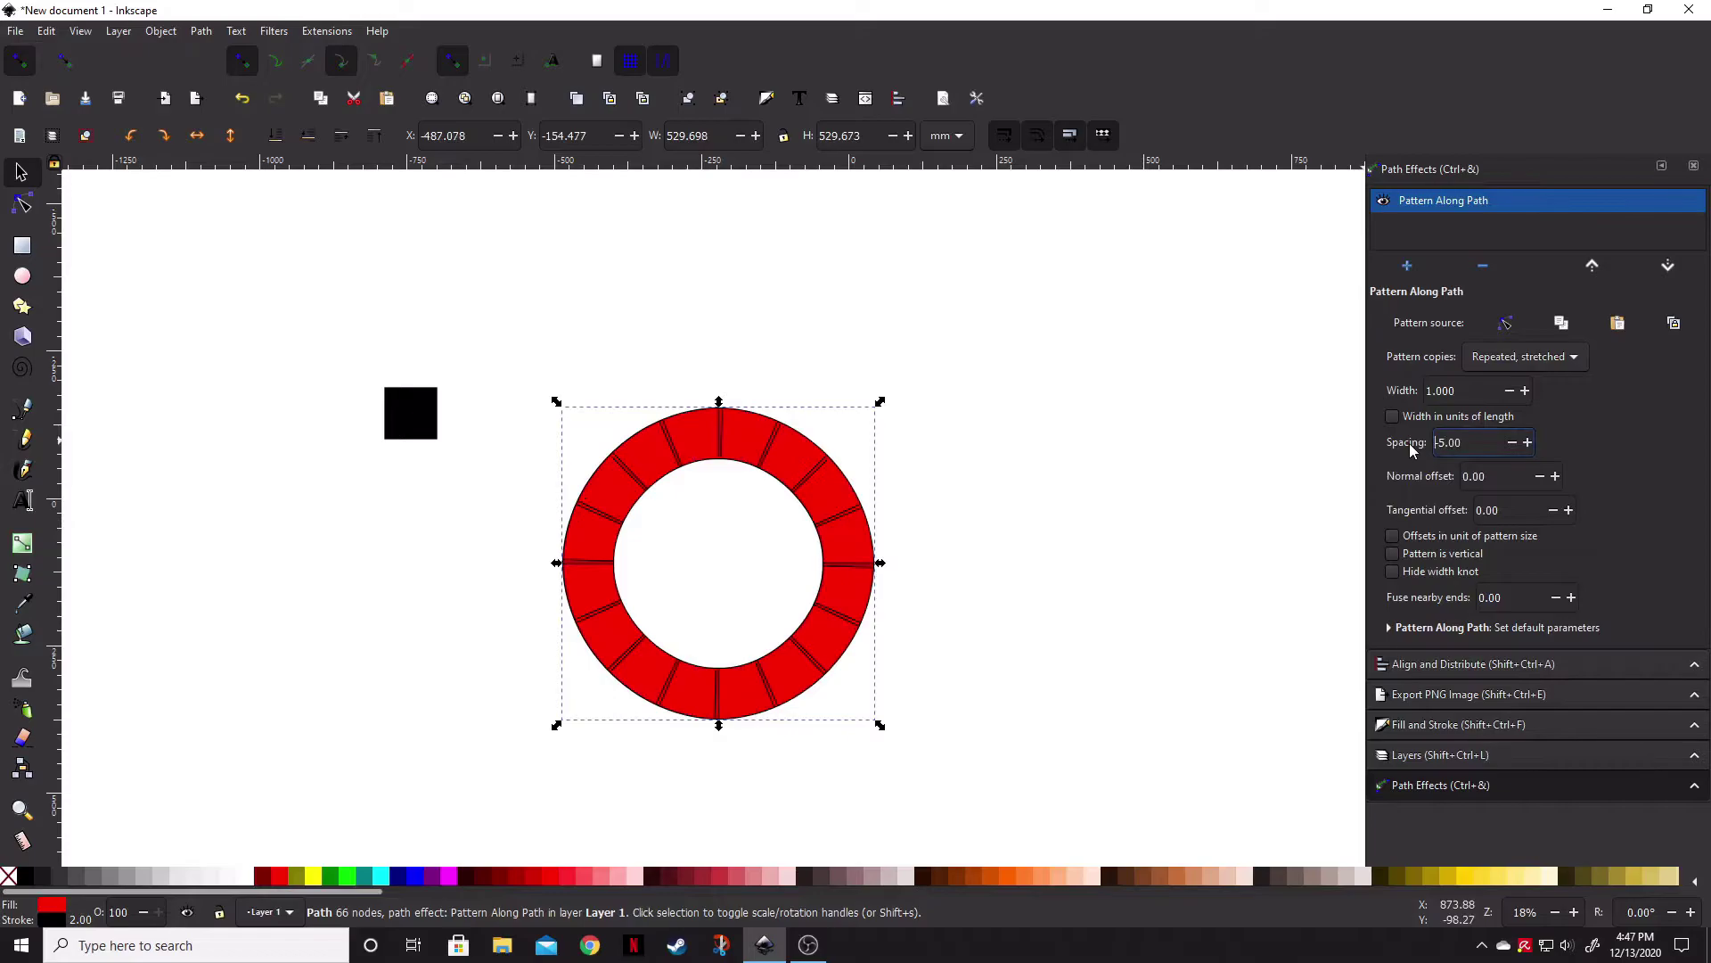
pyautogui.scroll(3, 759, 442)
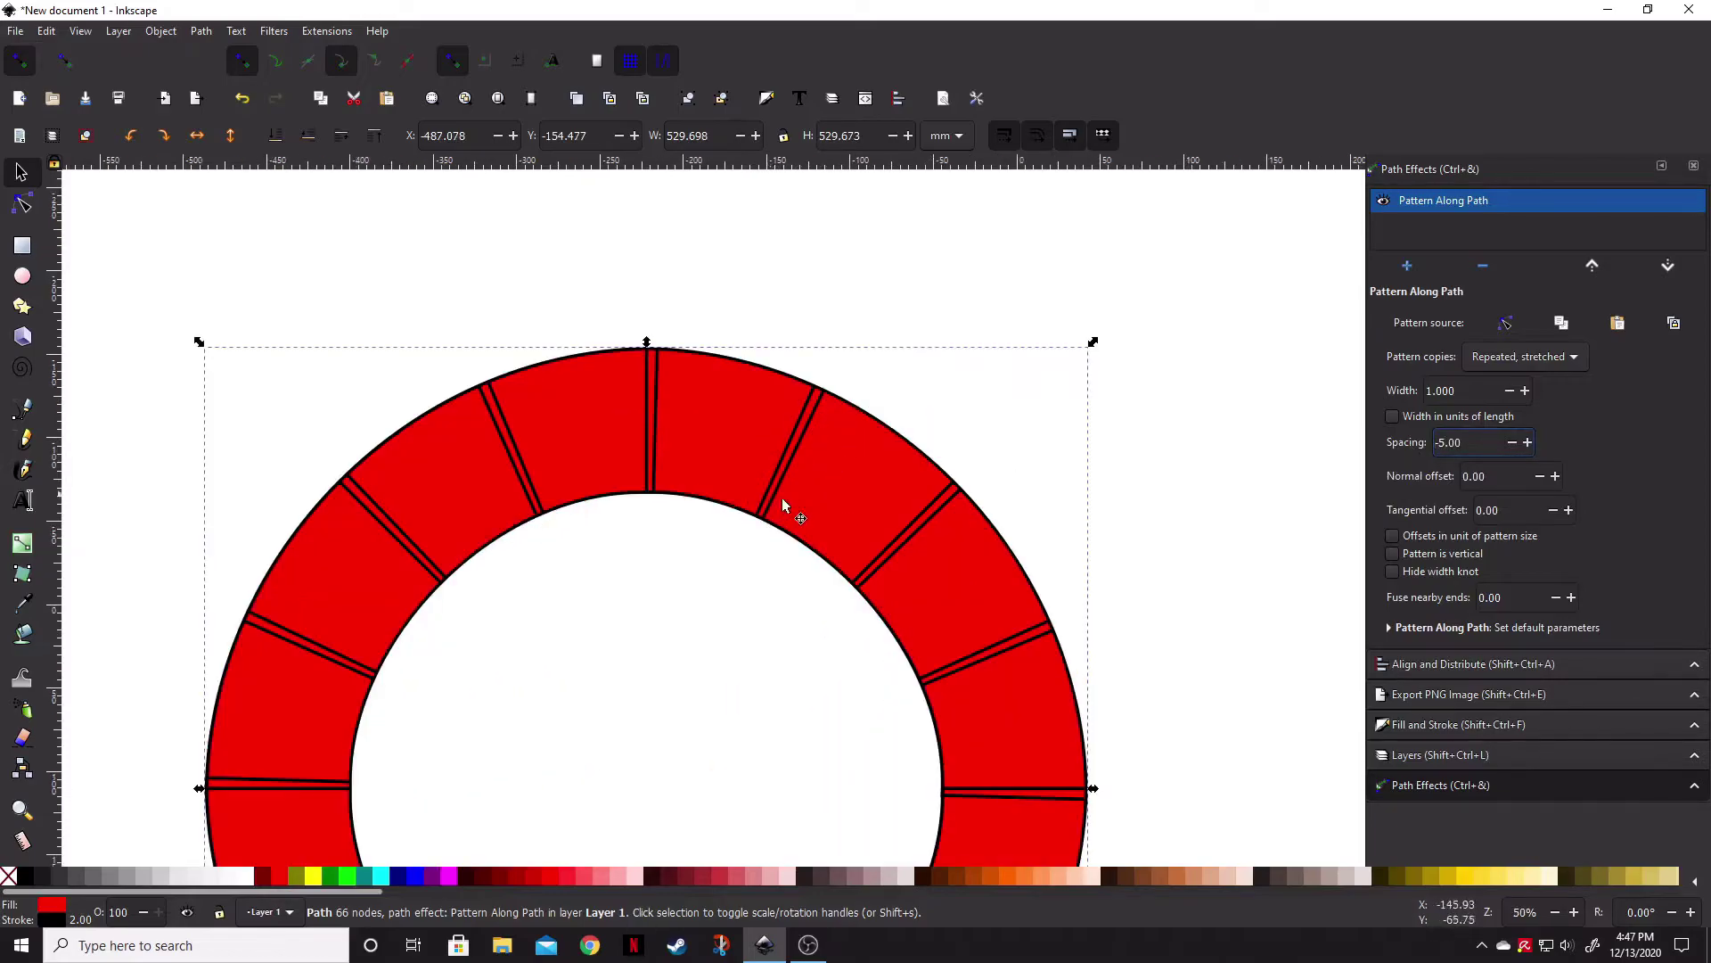
pyautogui.scroll(-3, 783, 504)
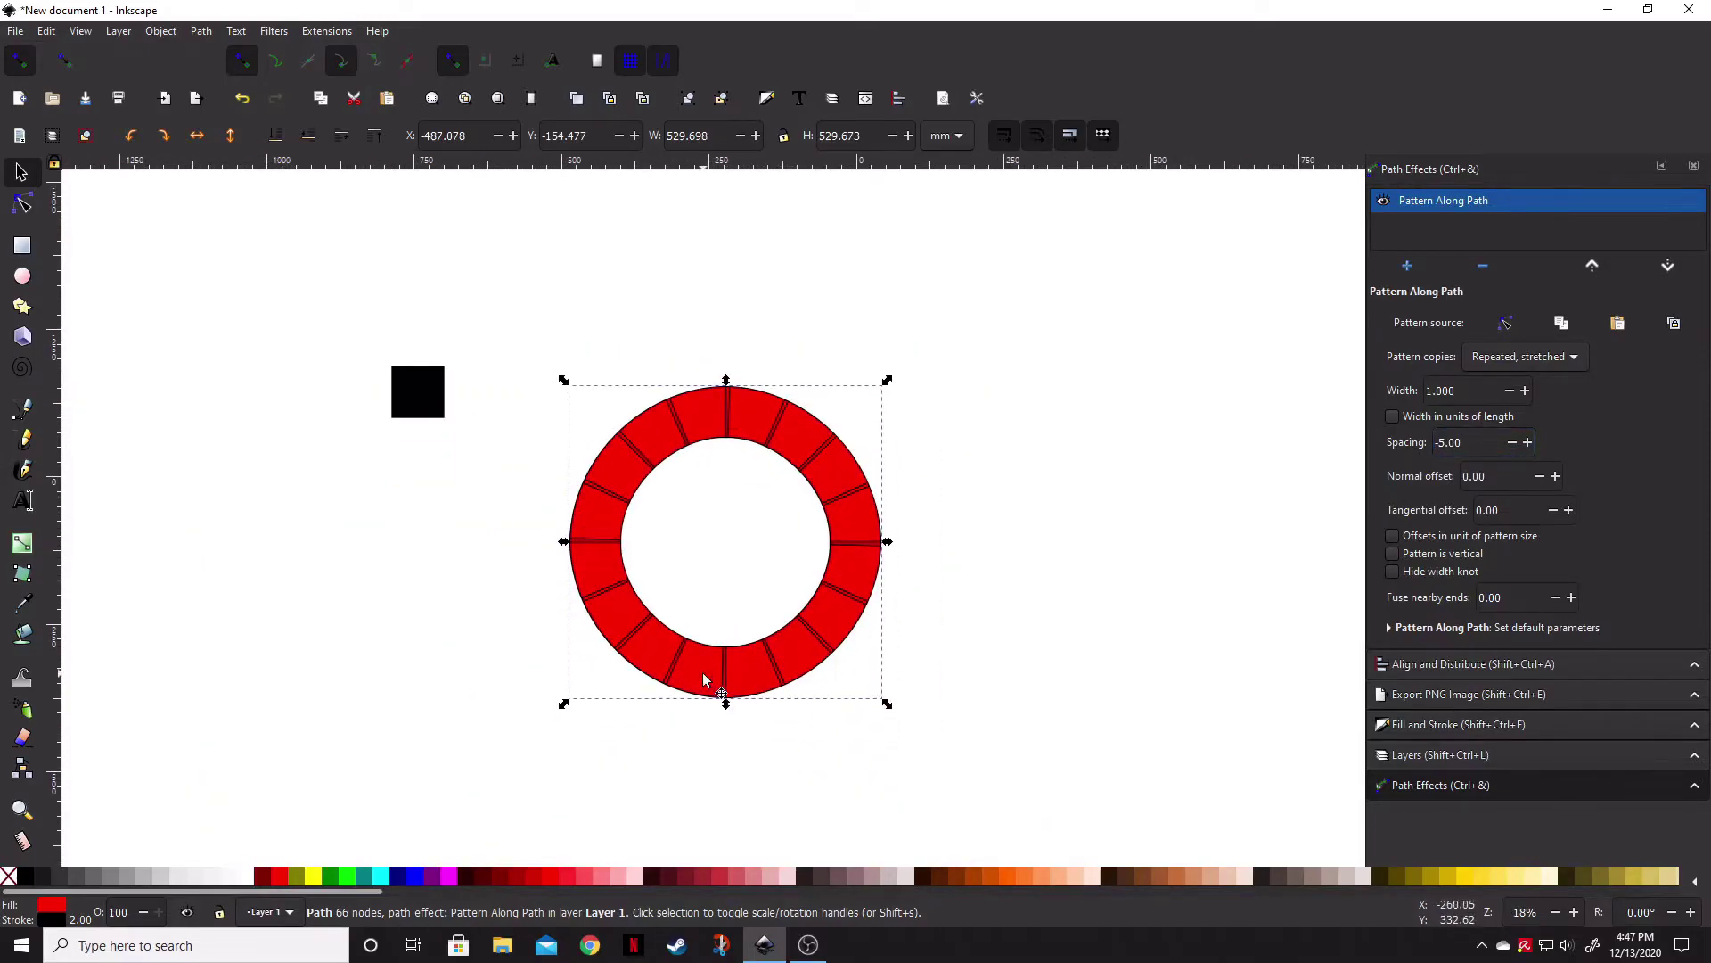
pyautogui.tripleClick(1448, 442)
pyautogui.write('0')
pyautogui.press('Return')
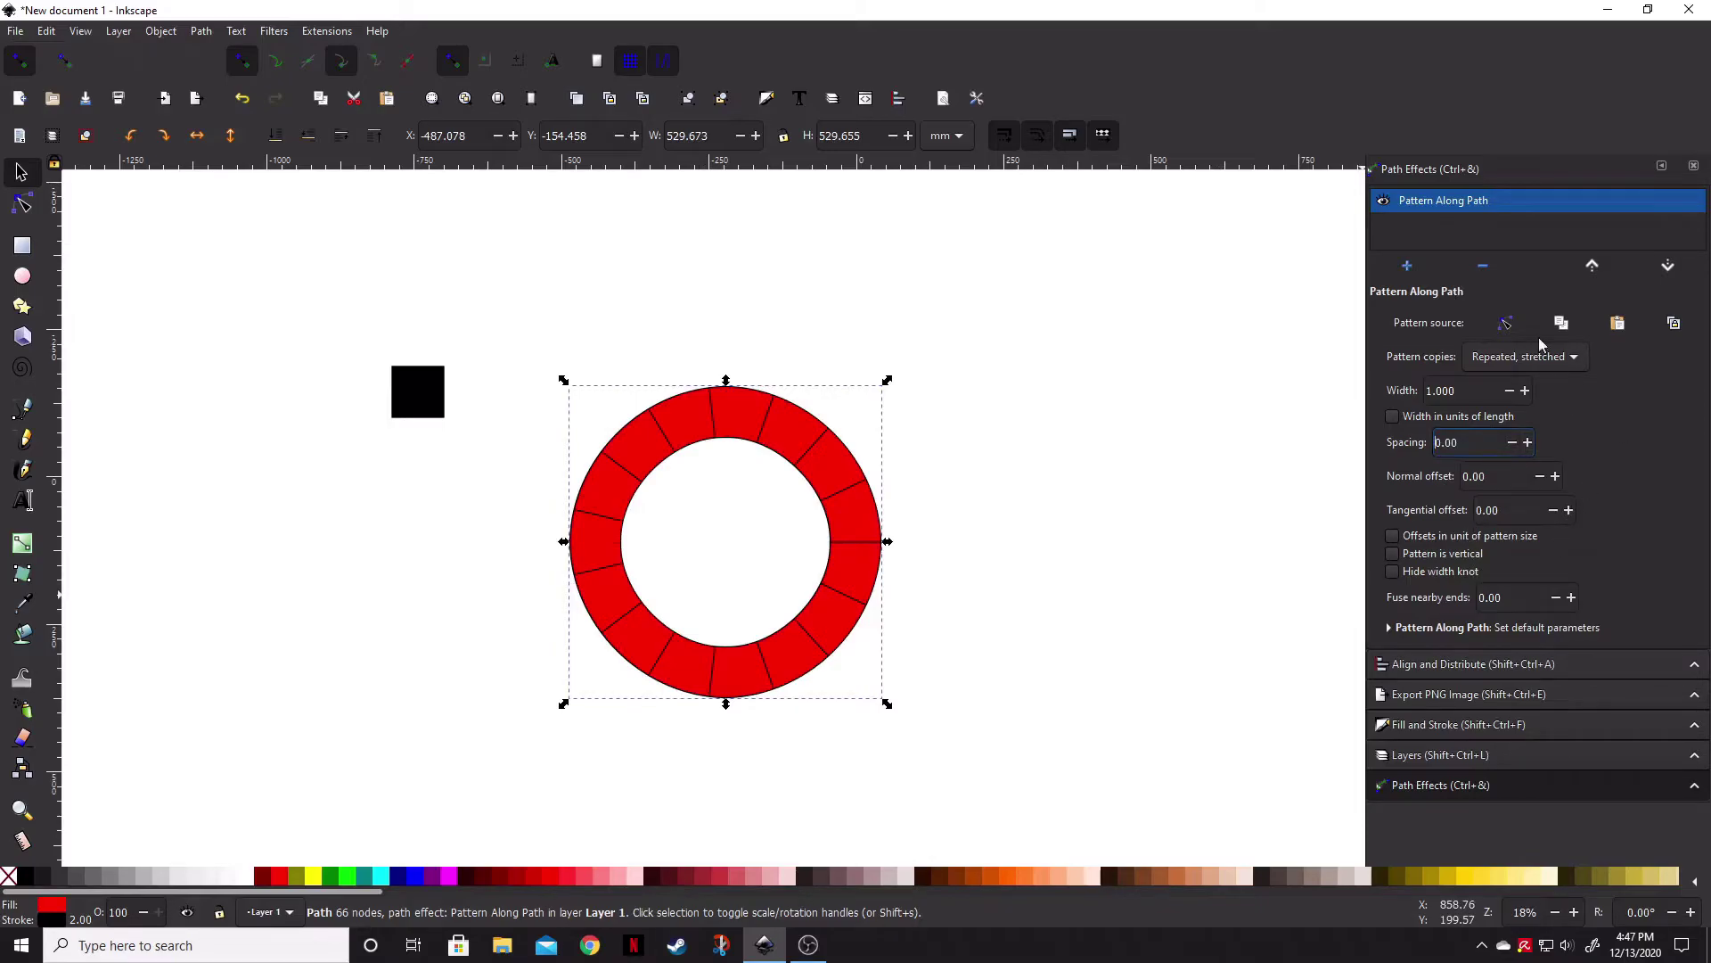
pyautogui.click(1510, 326)
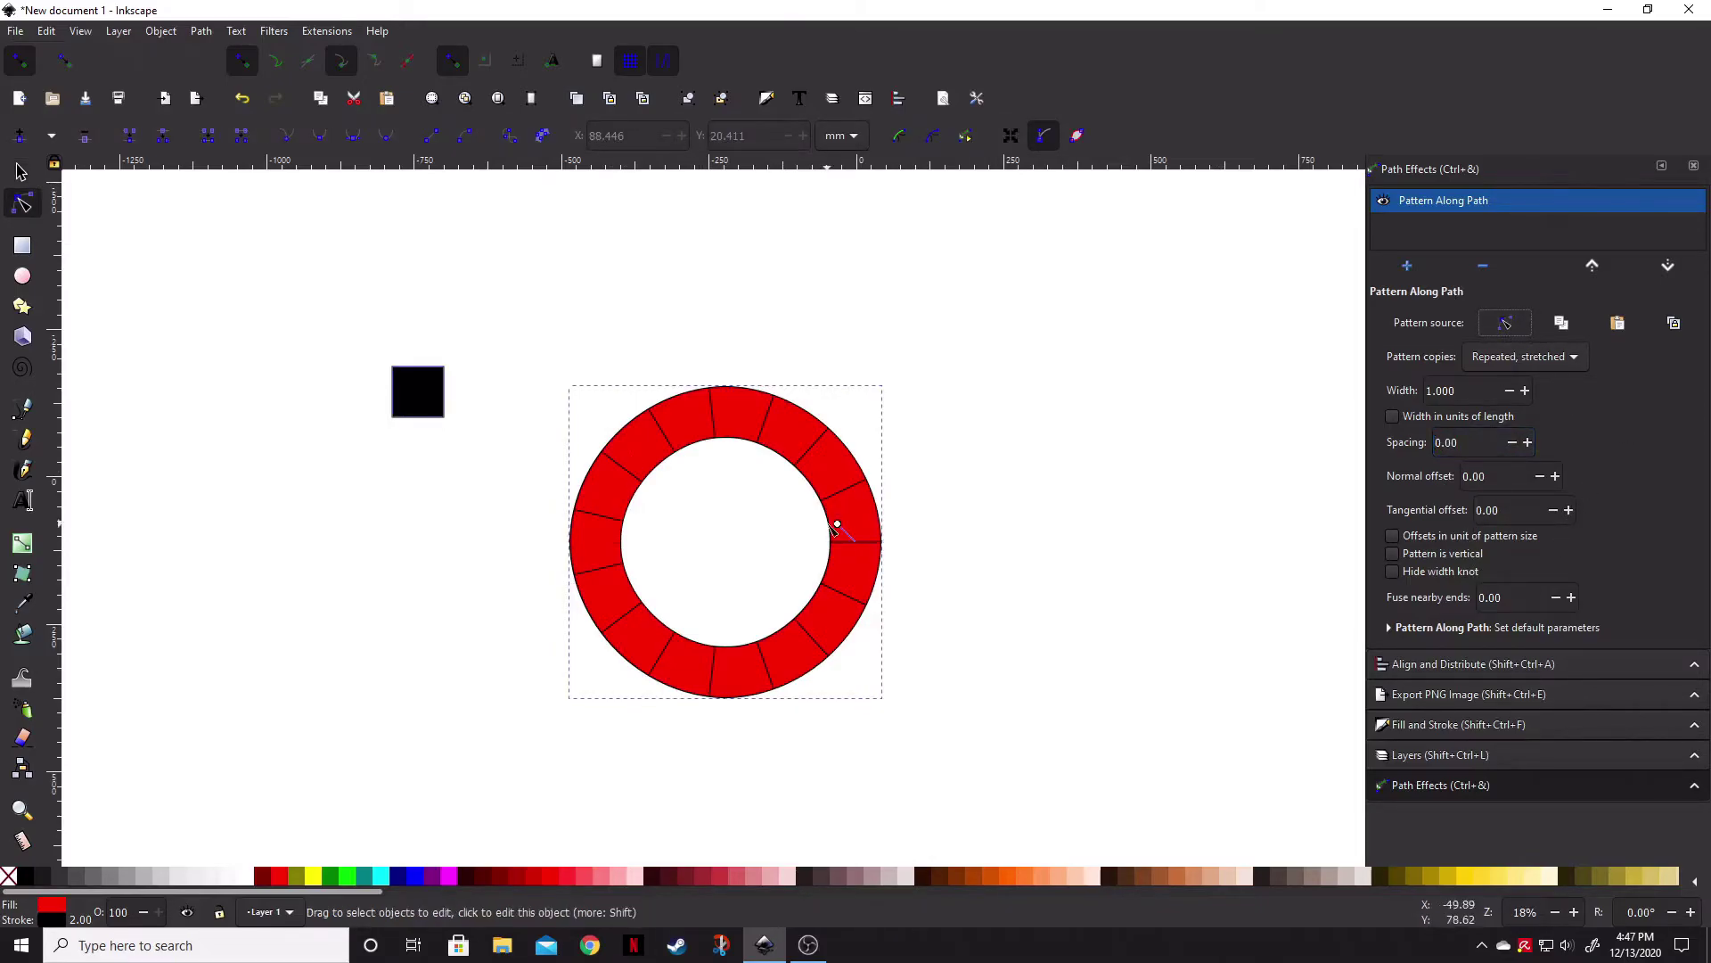
pyautogui.moveTo(840, 526)
pyautogui.mouseDown()
pyautogui.moveTo(821, 504)
pyautogui.moveTo(847, 535)
pyautogui.mouseUp()
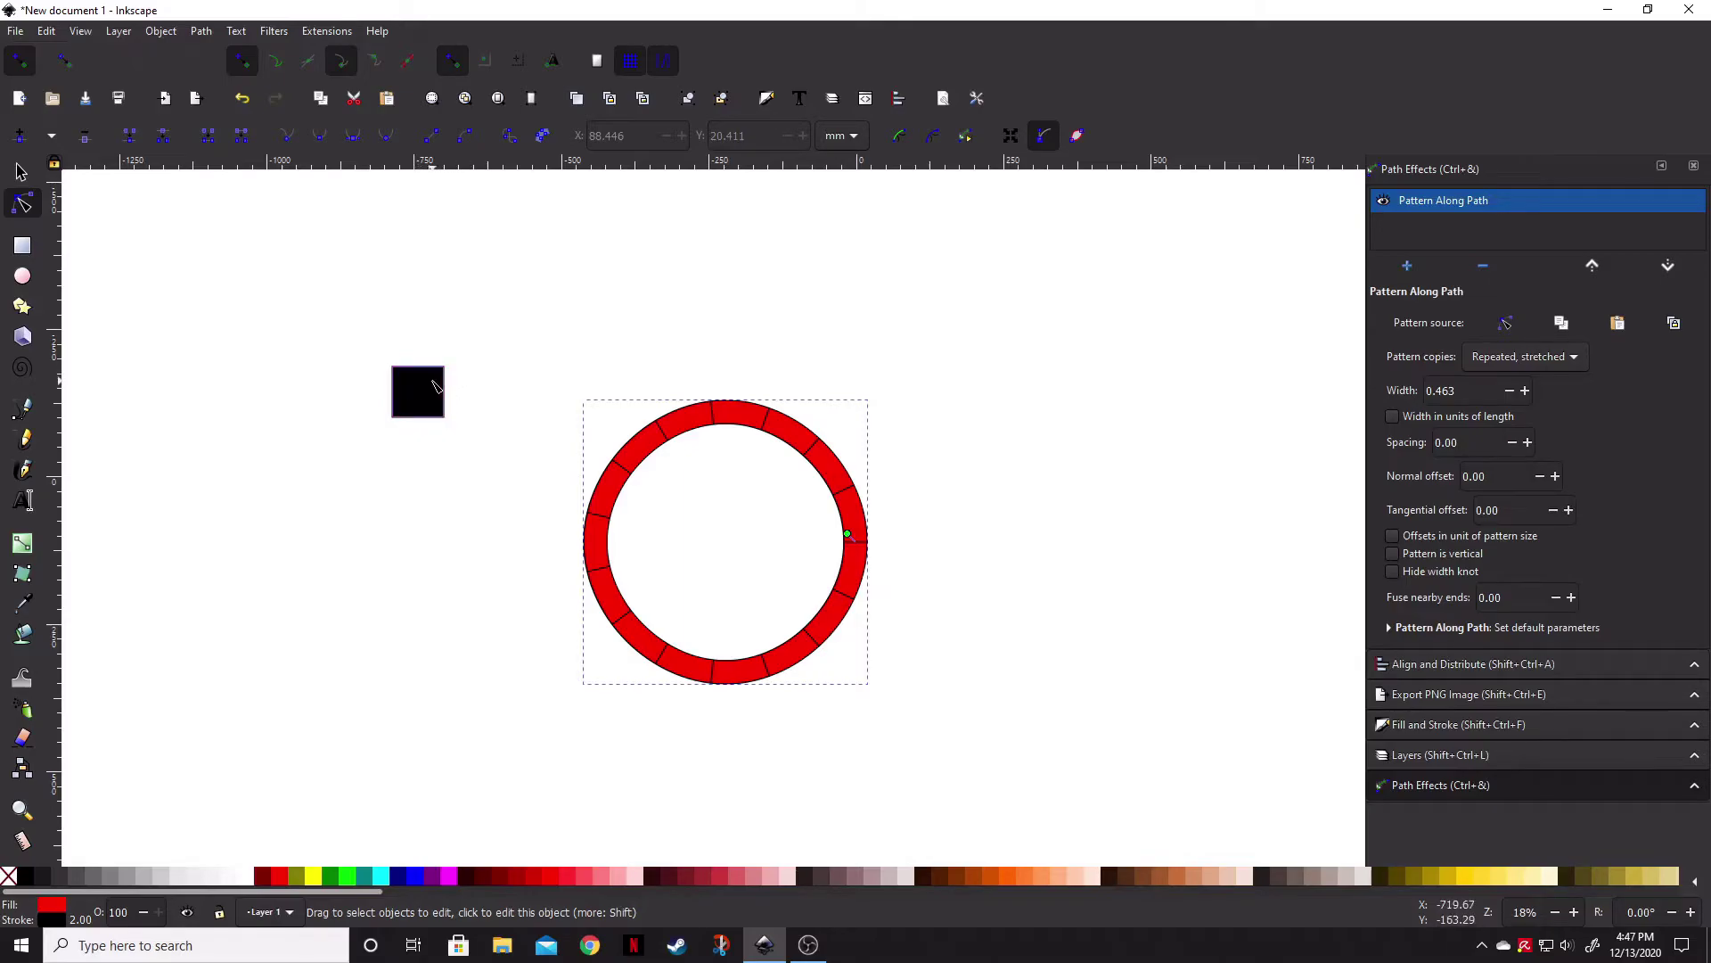
pyautogui.hotkey('ctrl', 'z')
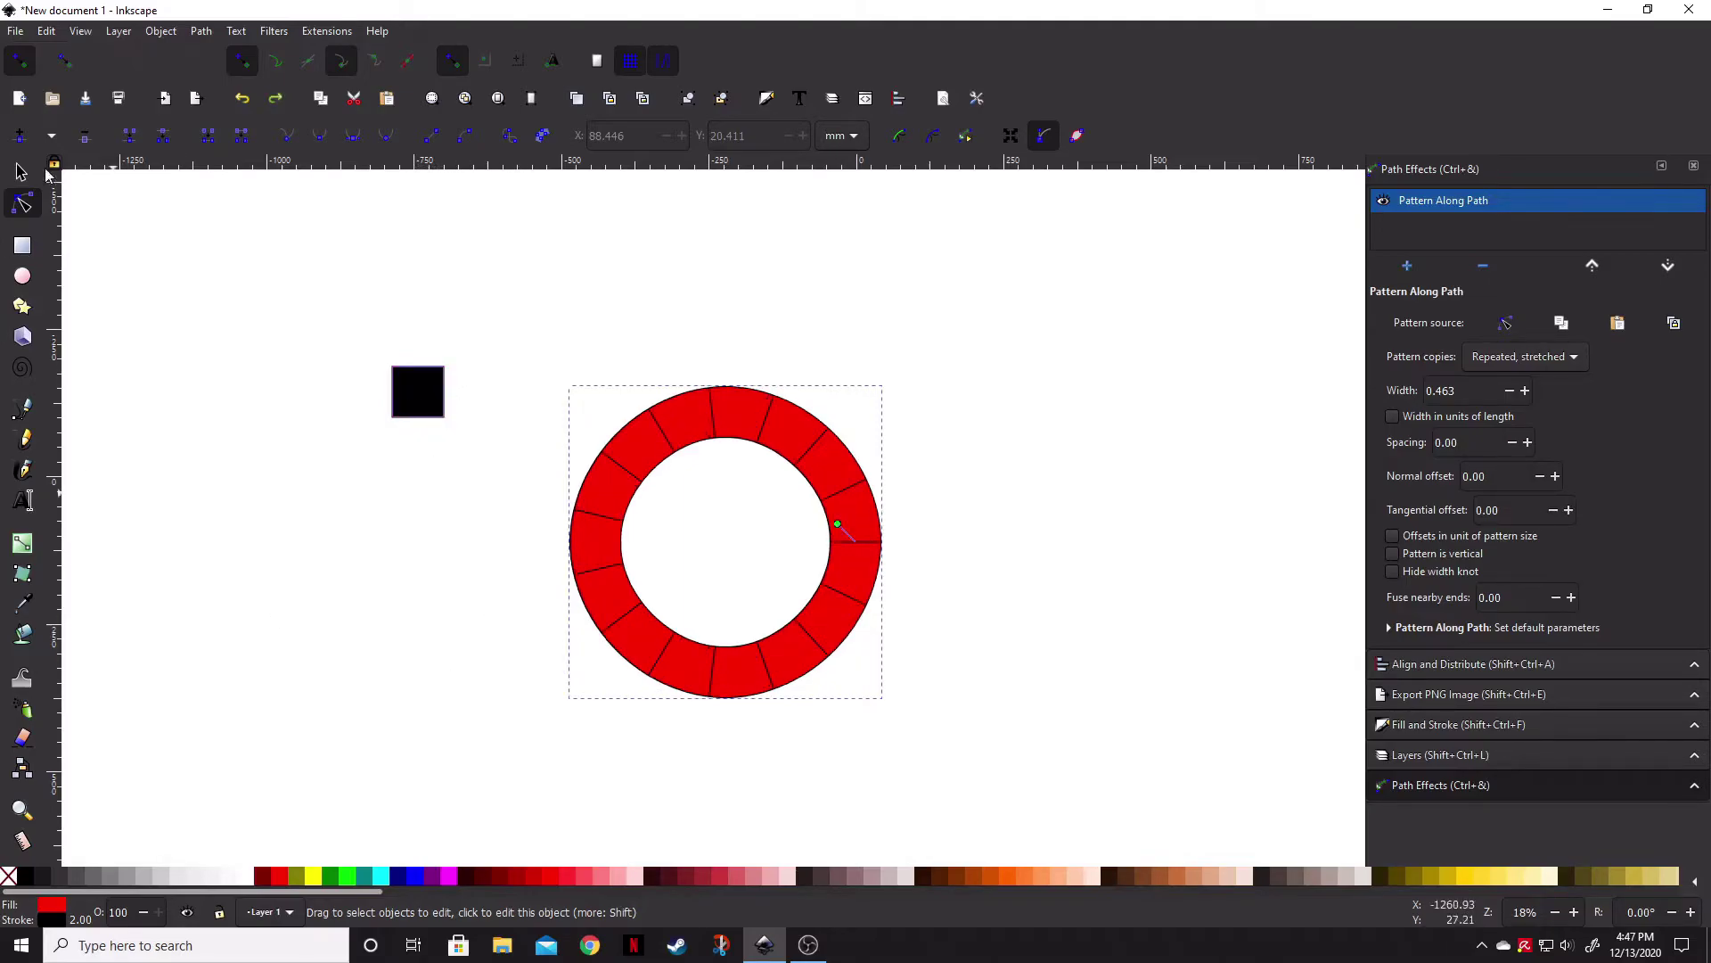
pyautogui.press('s')
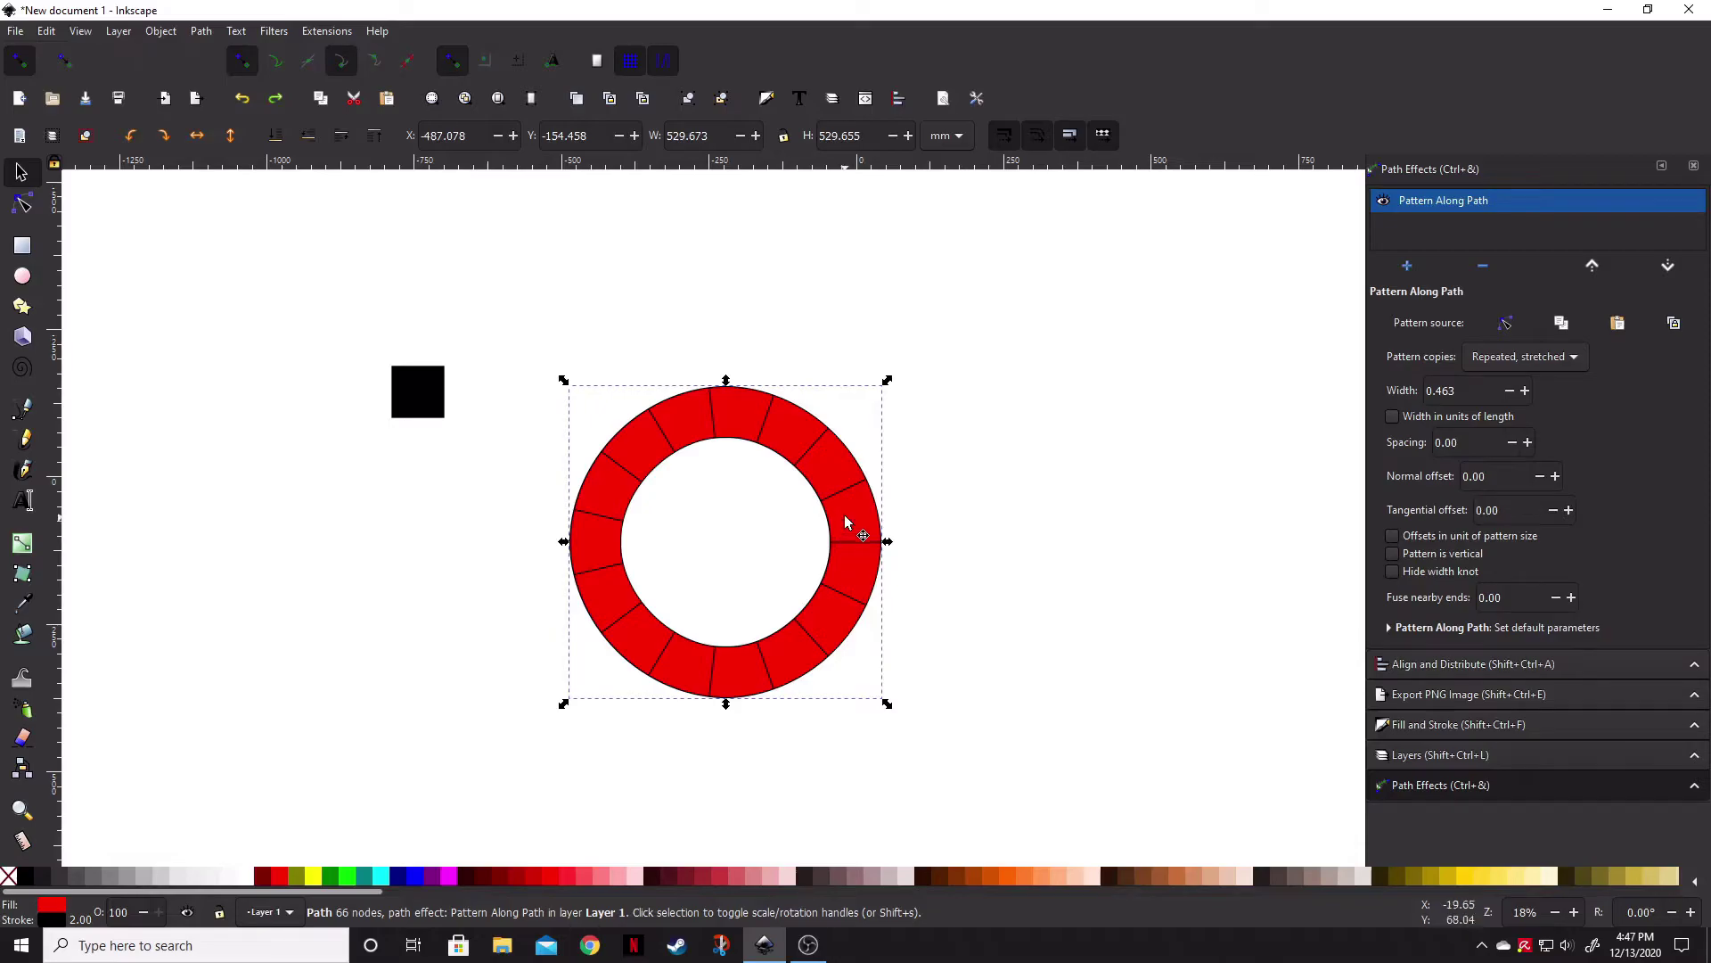
# - Bake the ring's Pattern Along Path effect in with Path > Object to Path
pyautogui.click(202, 30)
pyautogui.click(222, 49)
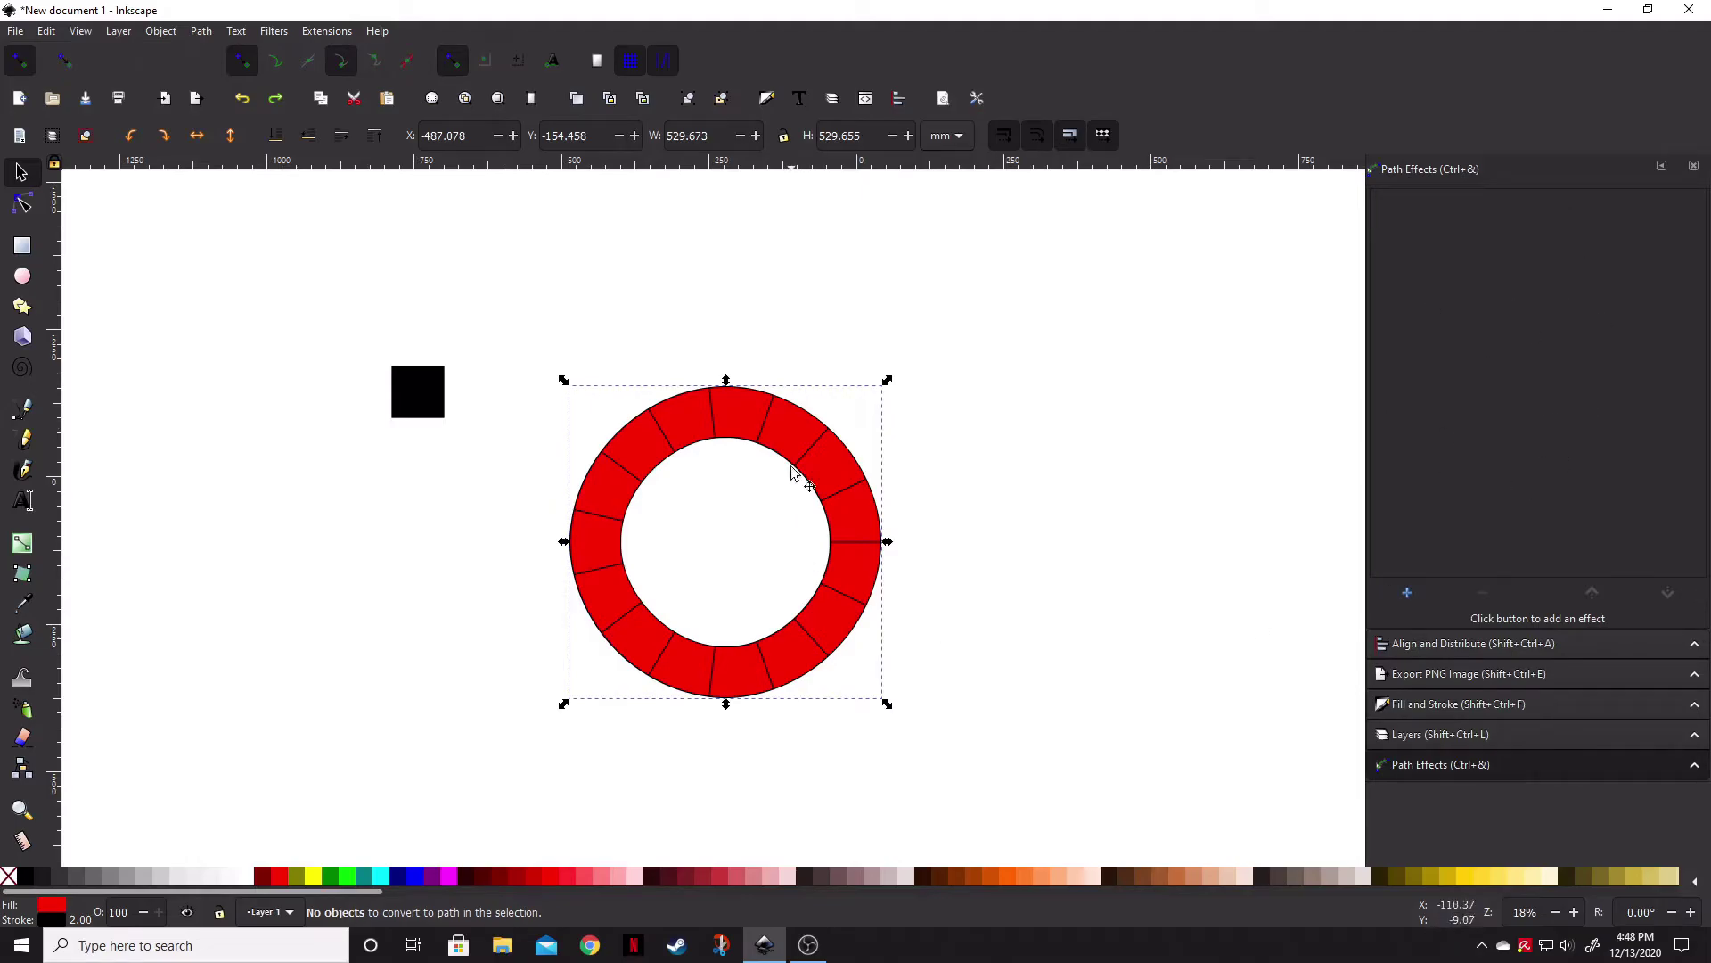
# - Move the ring up and right, then trial-scale the square and ring, undoing the shrink
pyautogui.moveTo(740, 427); pyautogui.dragTo(837, 365)
pyautogui.click(421, 392)
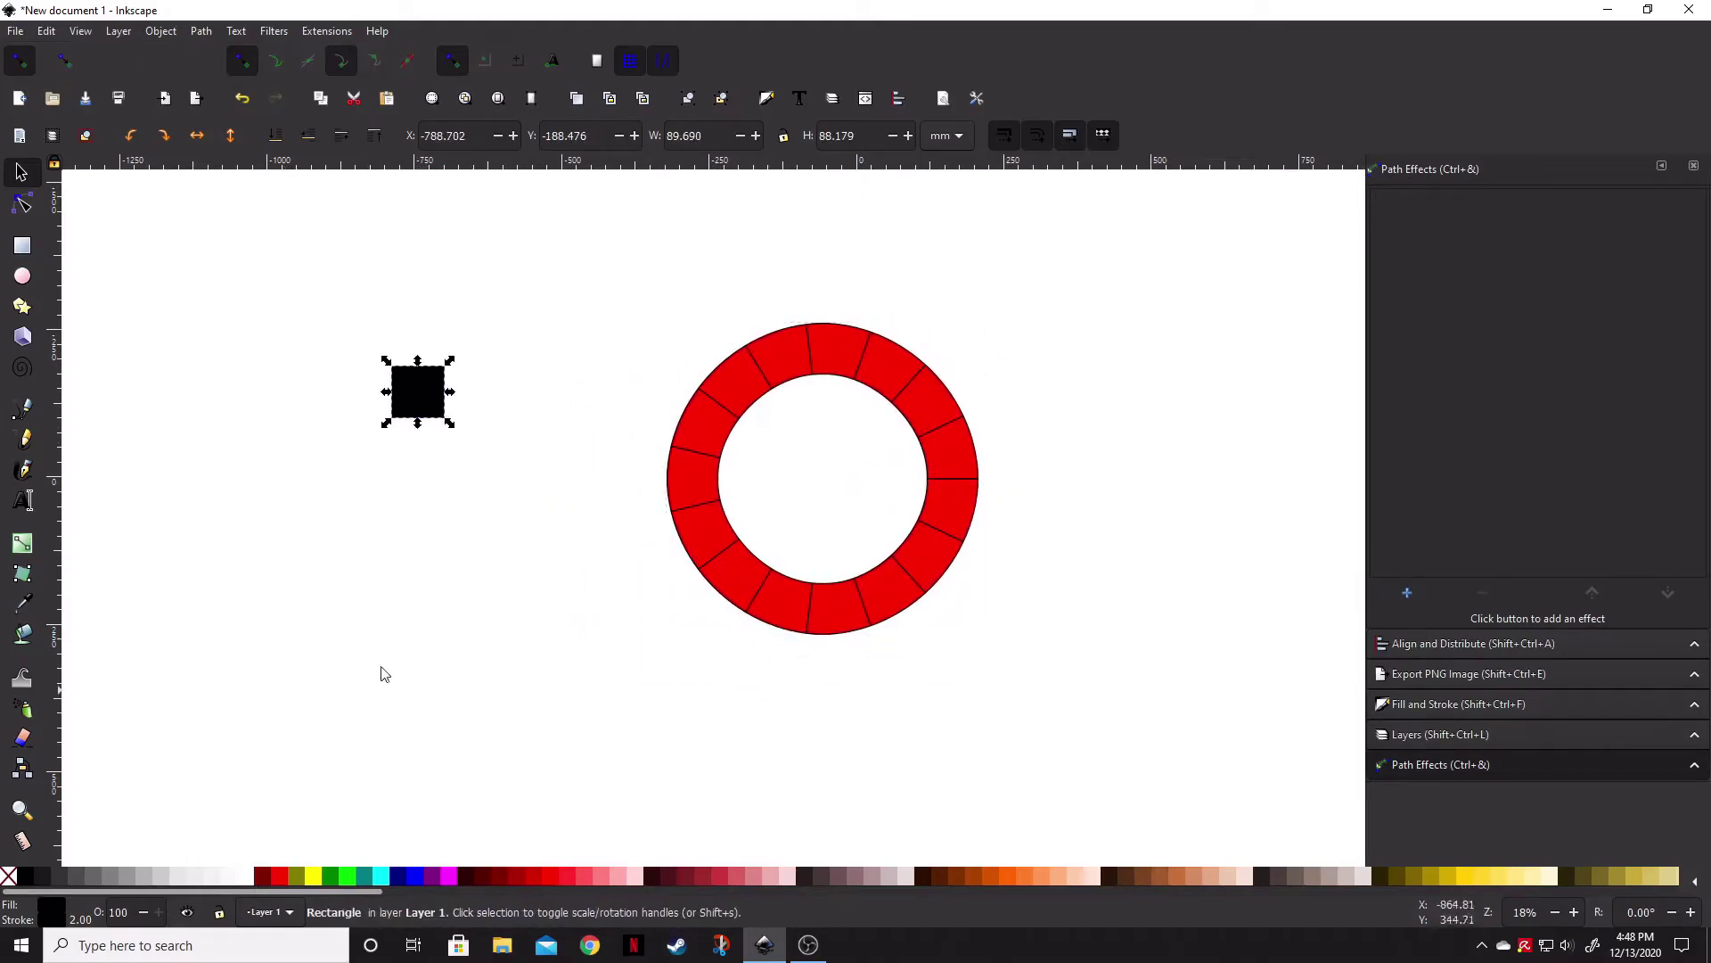
pyautogui.moveTo(449, 422); pyautogui.dragTo(554, 636)
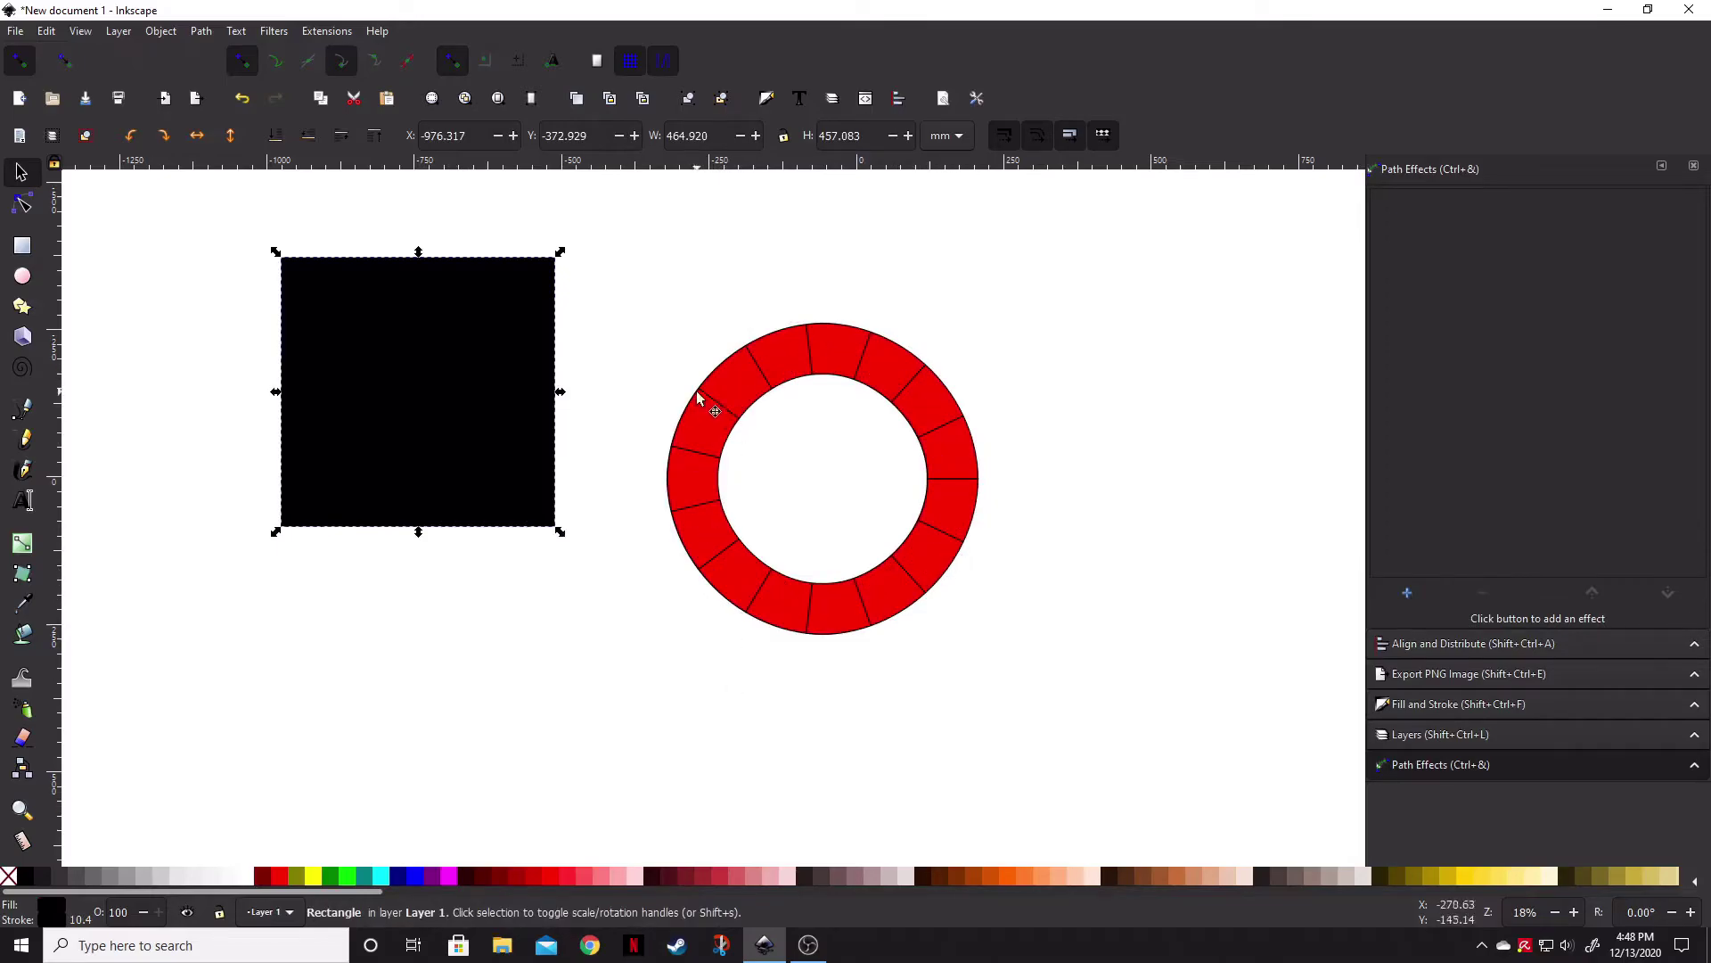
pyautogui.click(947, 404)
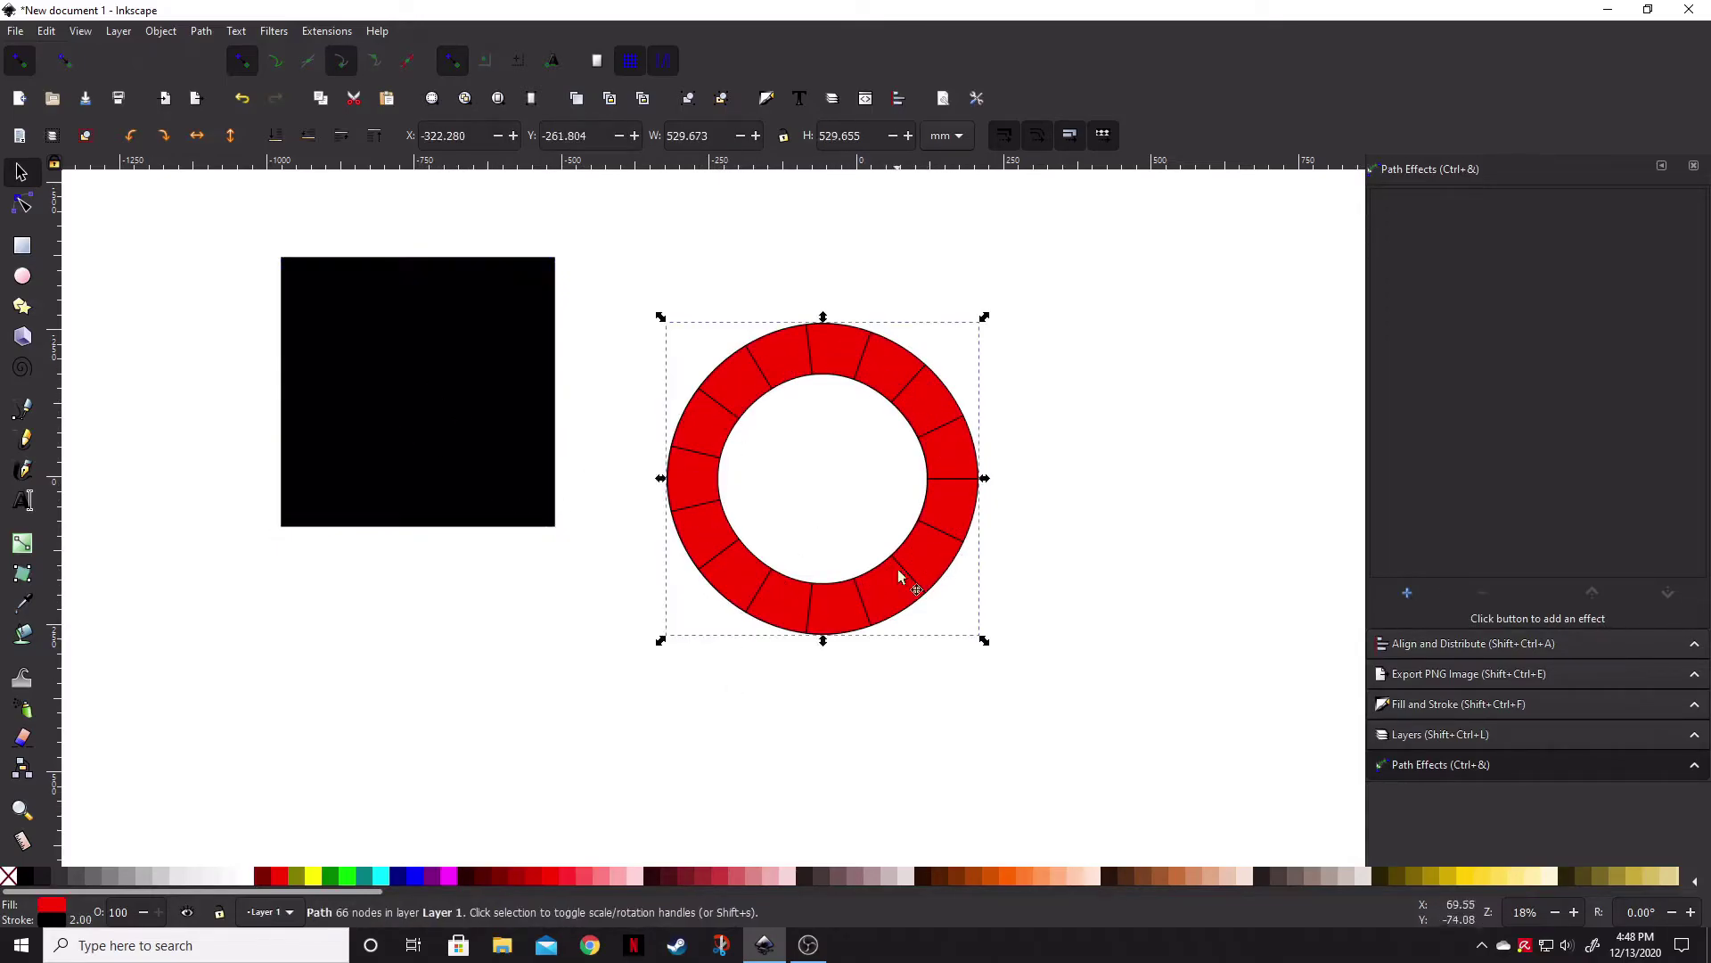
pyautogui.moveTo(986, 314); pyautogui.dragTo(932, 373)
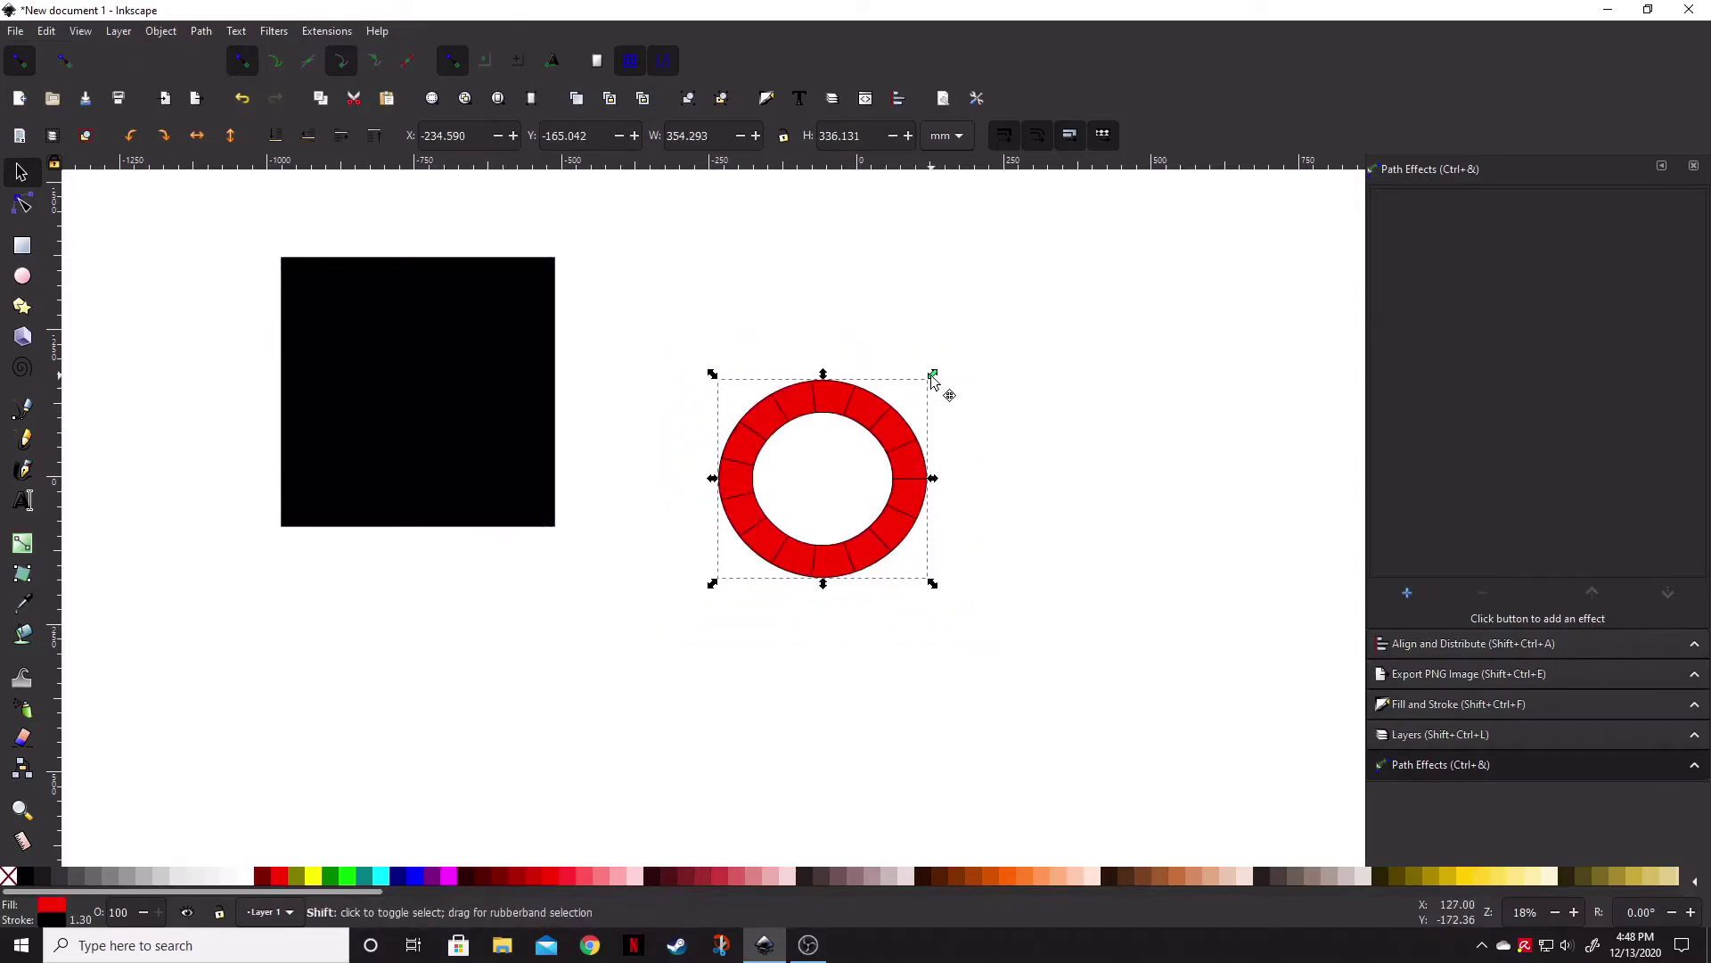
pyautogui.hotkey('ctrl', 'z')
# - Delete the black square and move the 66-node ring left and down
pyautogui.click(496, 422)
pyautogui.press('Delete')
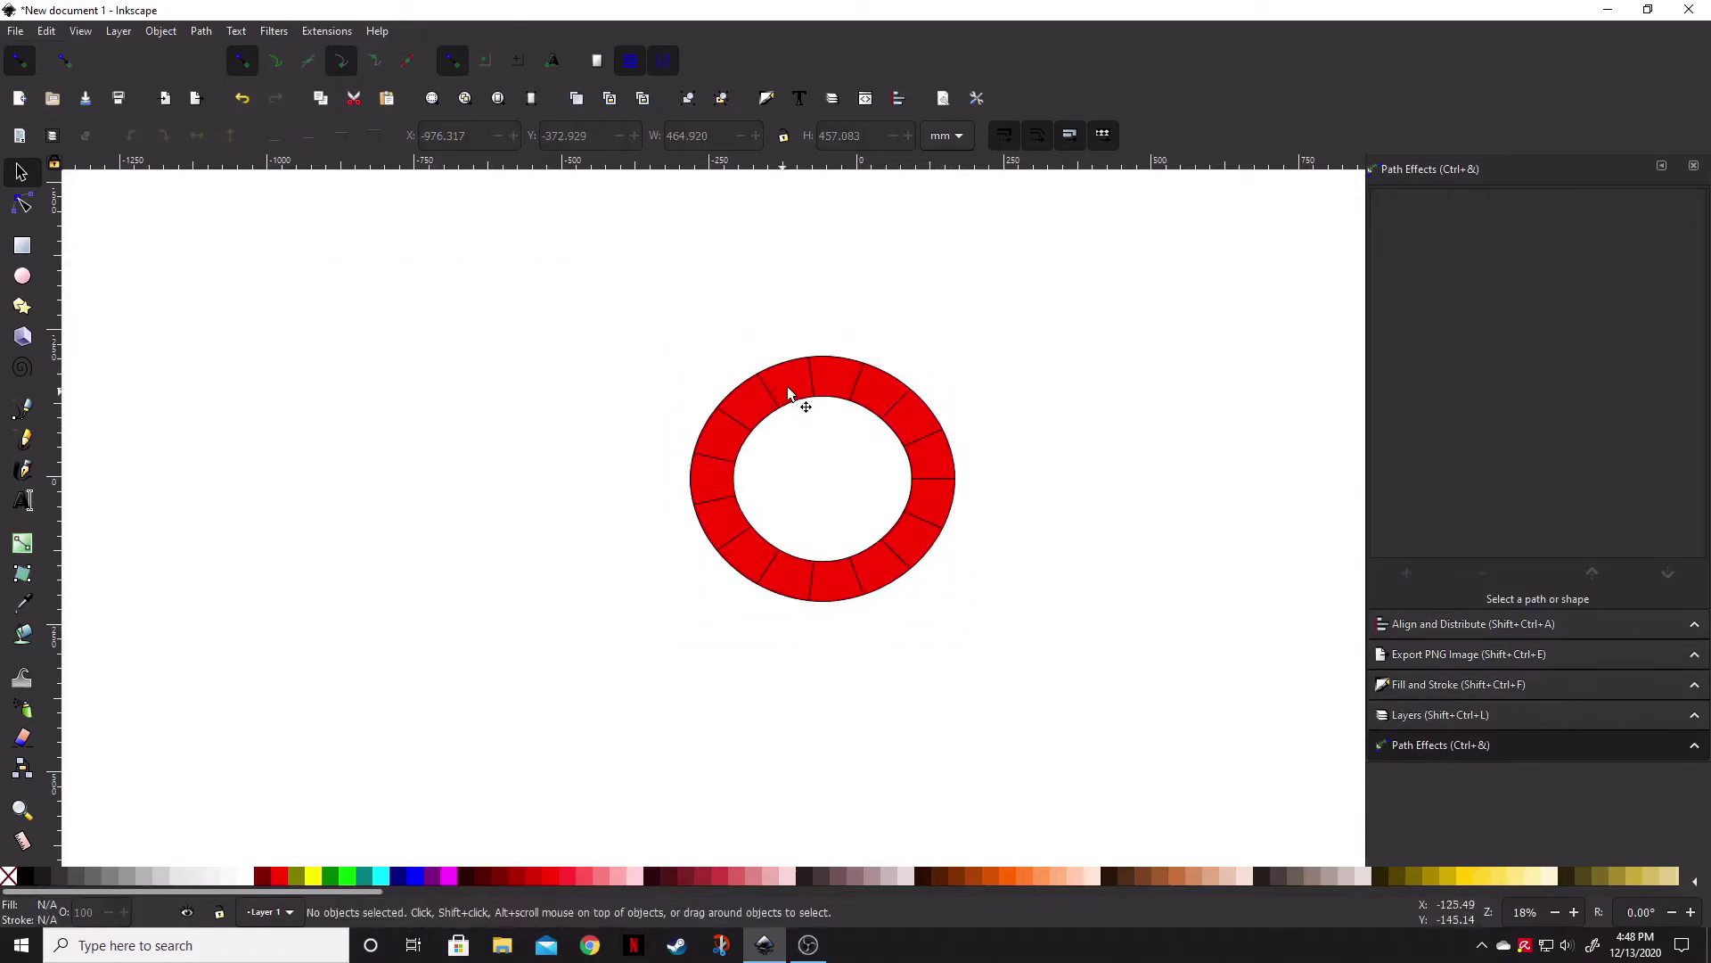
pyautogui.moveTo(788, 387); pyautogui.dragTo(635, 440)
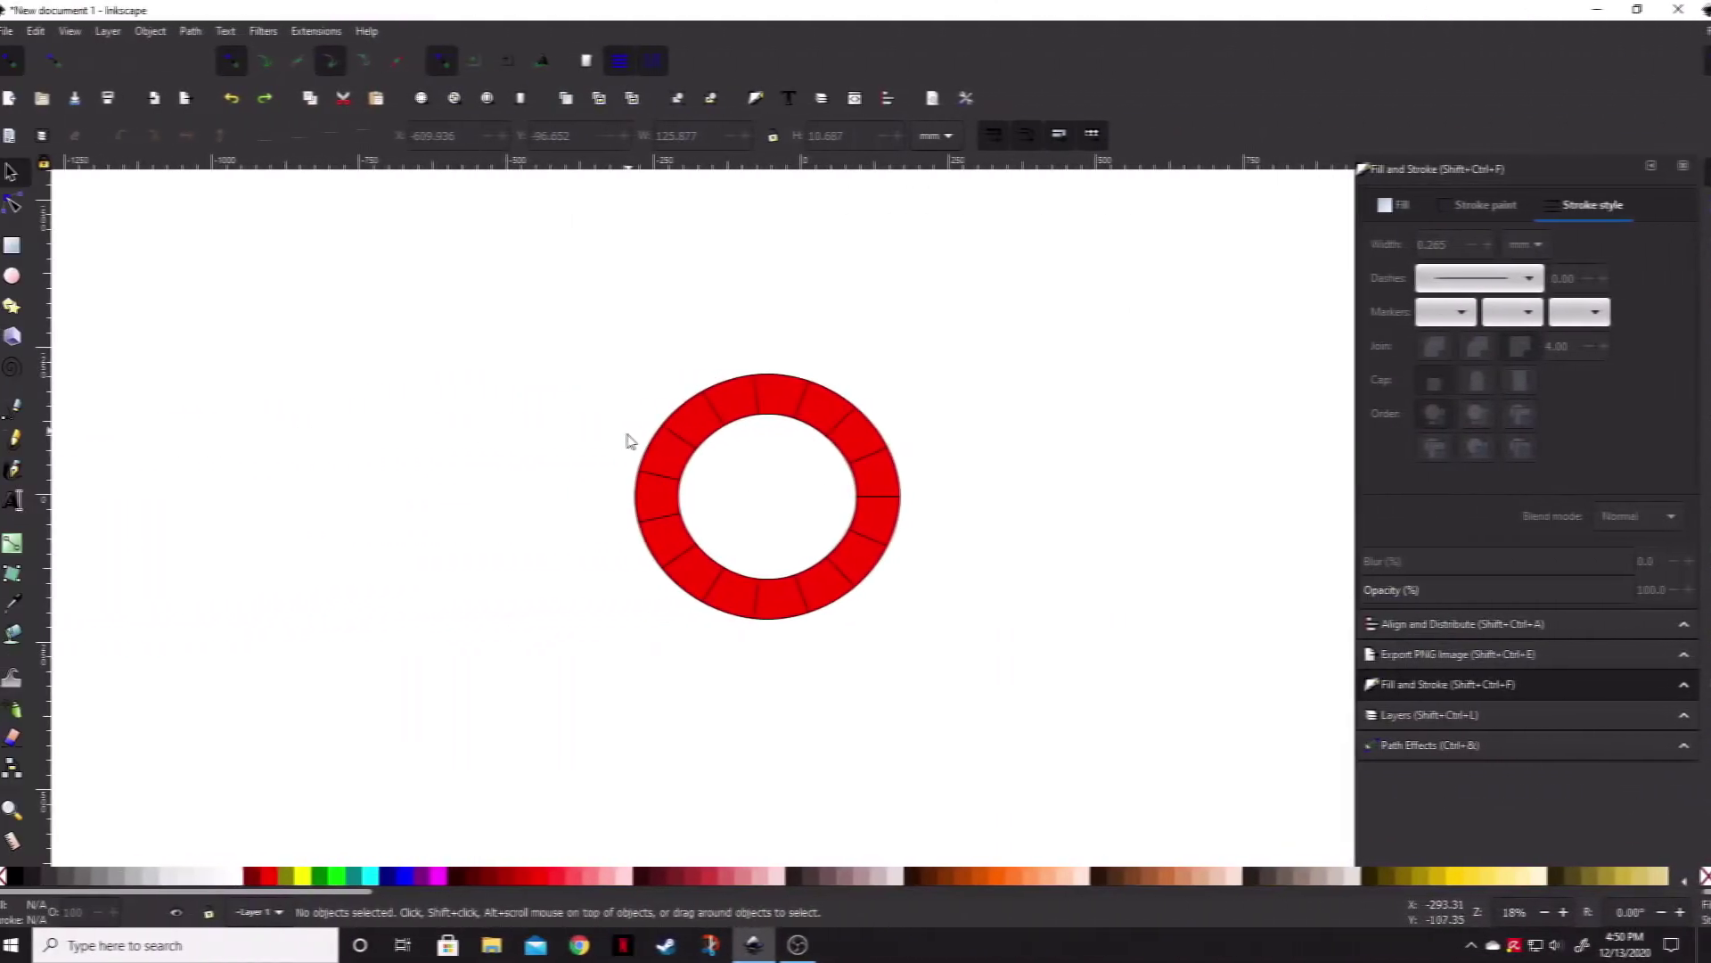
# - Draw a red rectangle up-left of the ring and scale it down to about 36 × 30 mm
pyautogui.scroll(1, 630, 442)
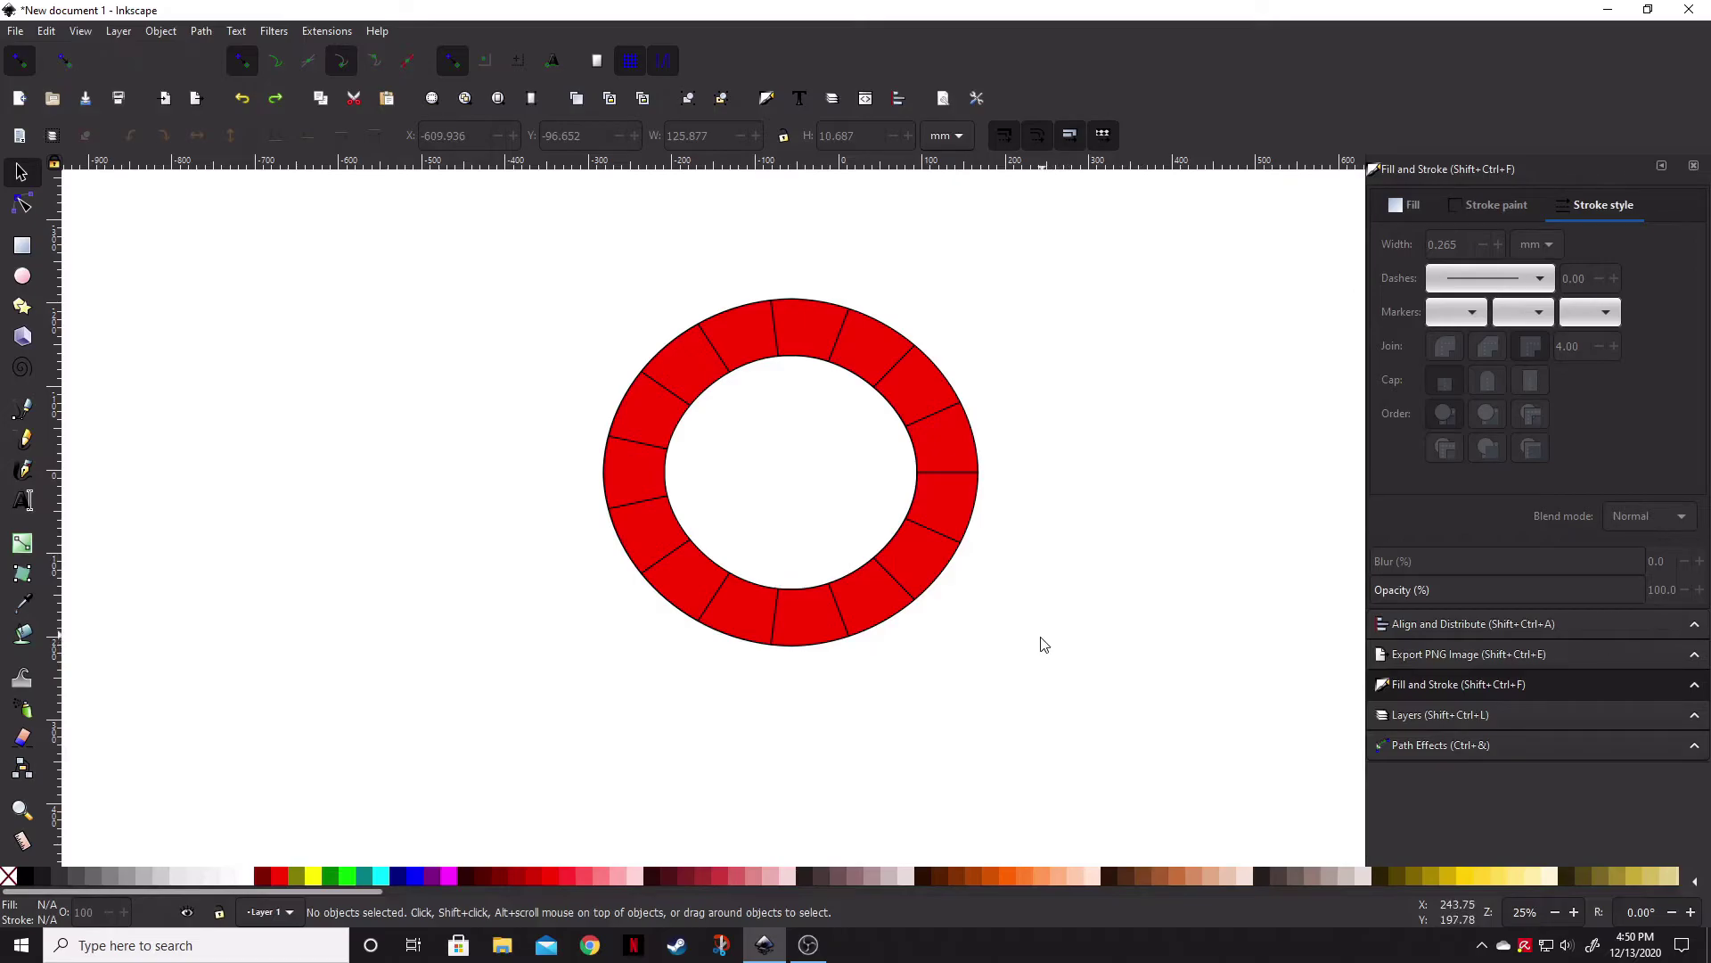
pyautogui.click(22, 246)
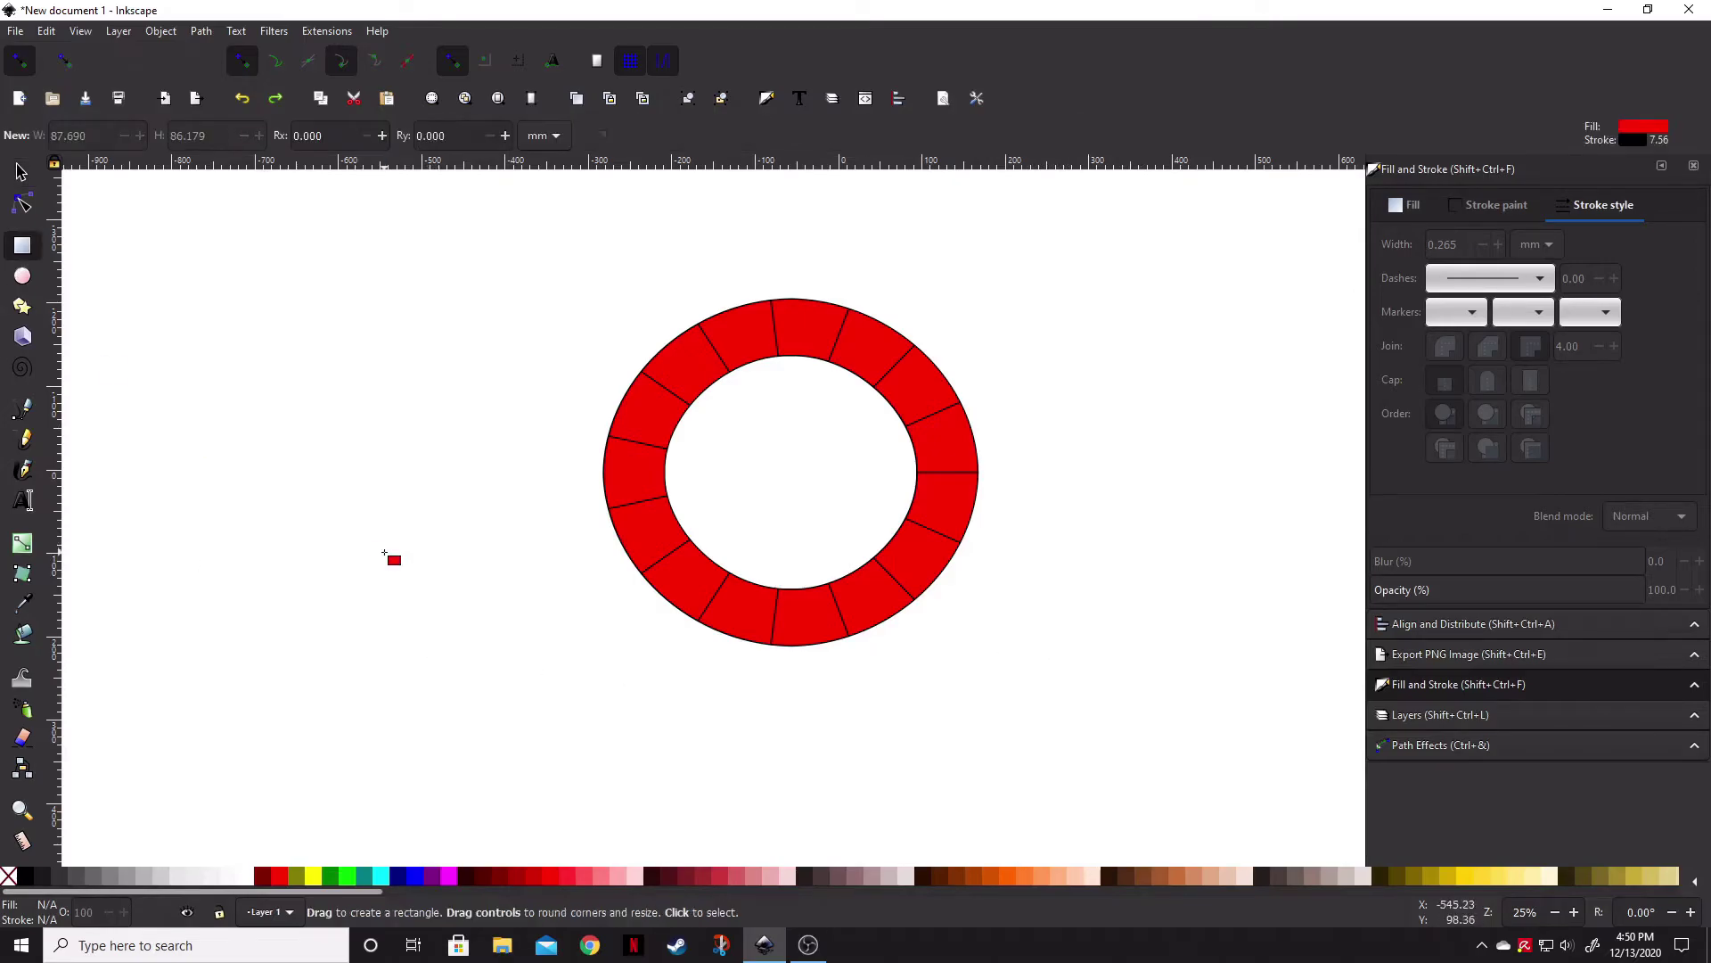
pyautogui.moveTo(279, 308); pyautogui.dragTo(336, 354)
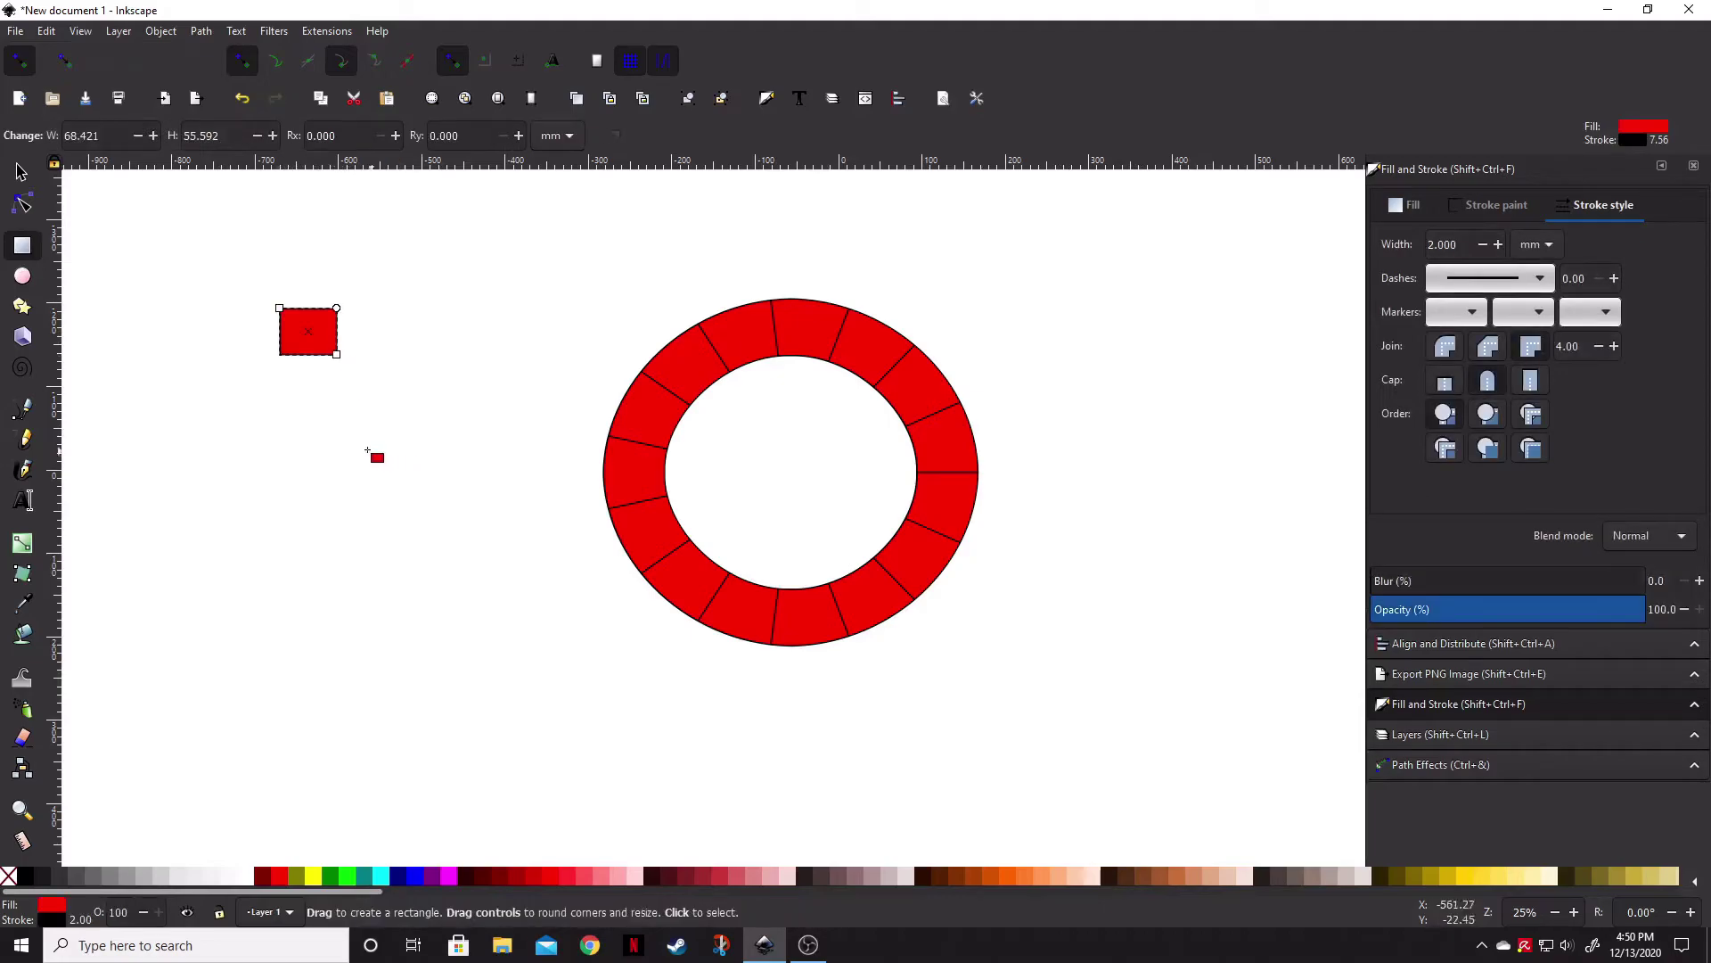
pyautogui.press('s')
pyautogui.scroll(2, 317, 352)
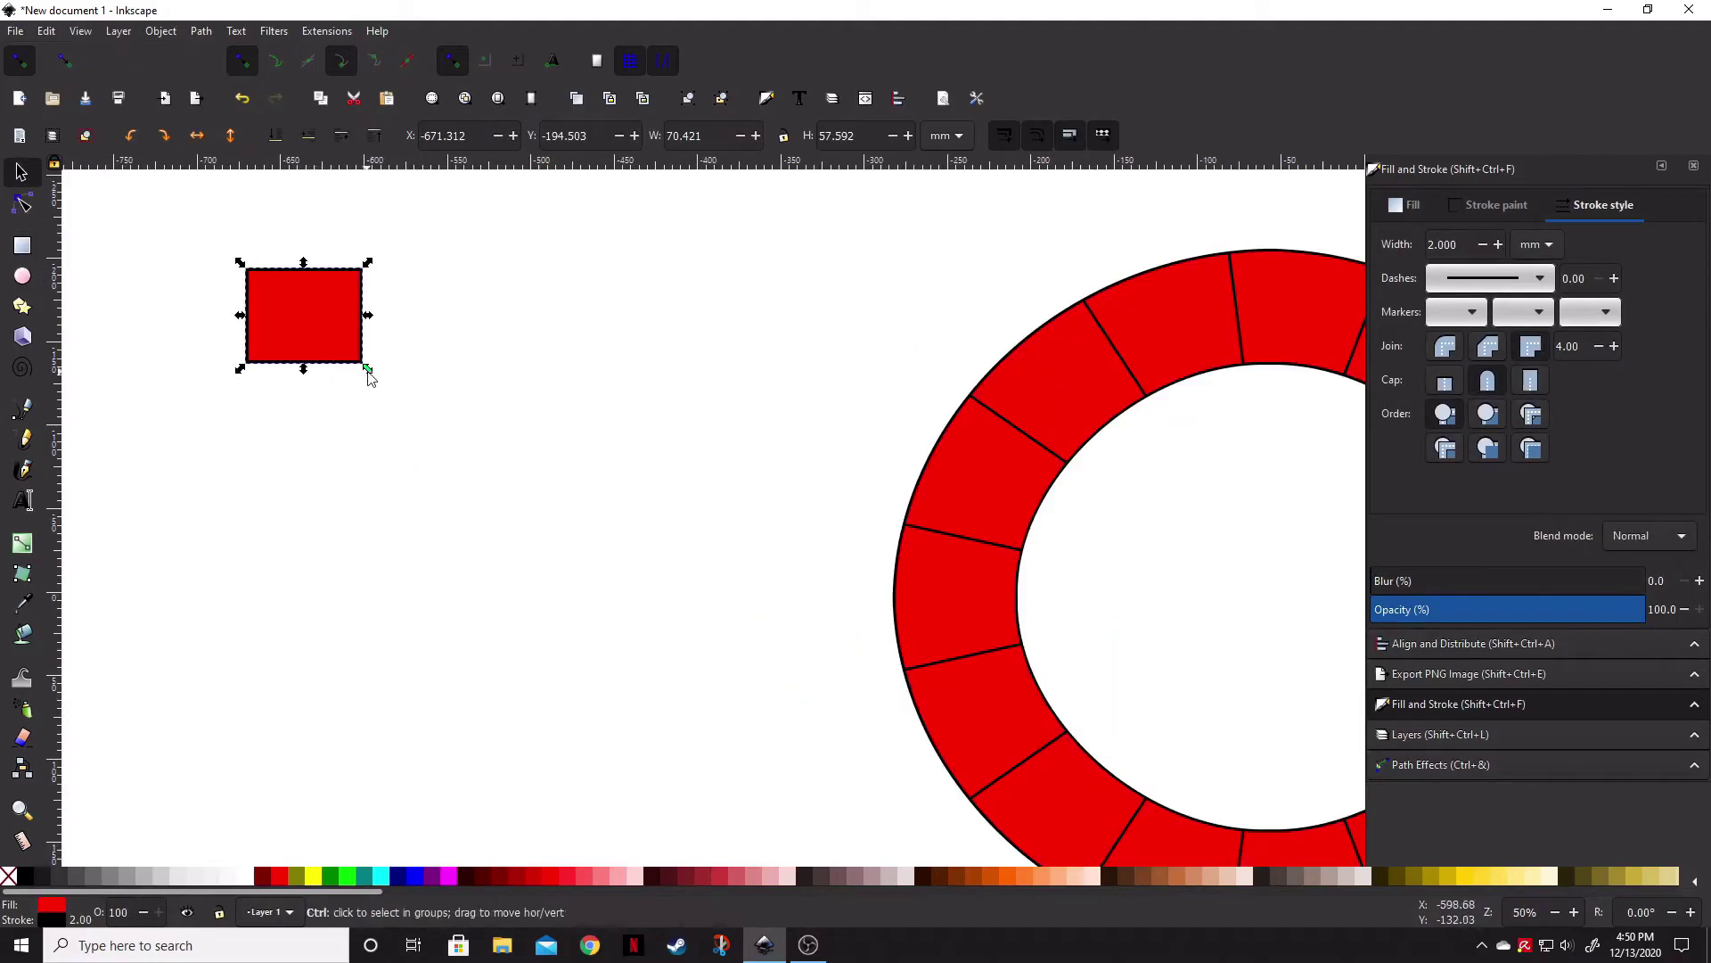
pyautogui.moveTo(362, 370); pyautogui.dragTo(344, 351)
pyautogui.scroll(-3, 394, 443)
pyautogui.moveTo(394, 443); pyautogui.dragTo(676, 416)
pyautogui.scroll(1, 603, 390)
# - Draw a gently arching Bezier curve below the small red rectangle
pyautogui.click(29, 412)
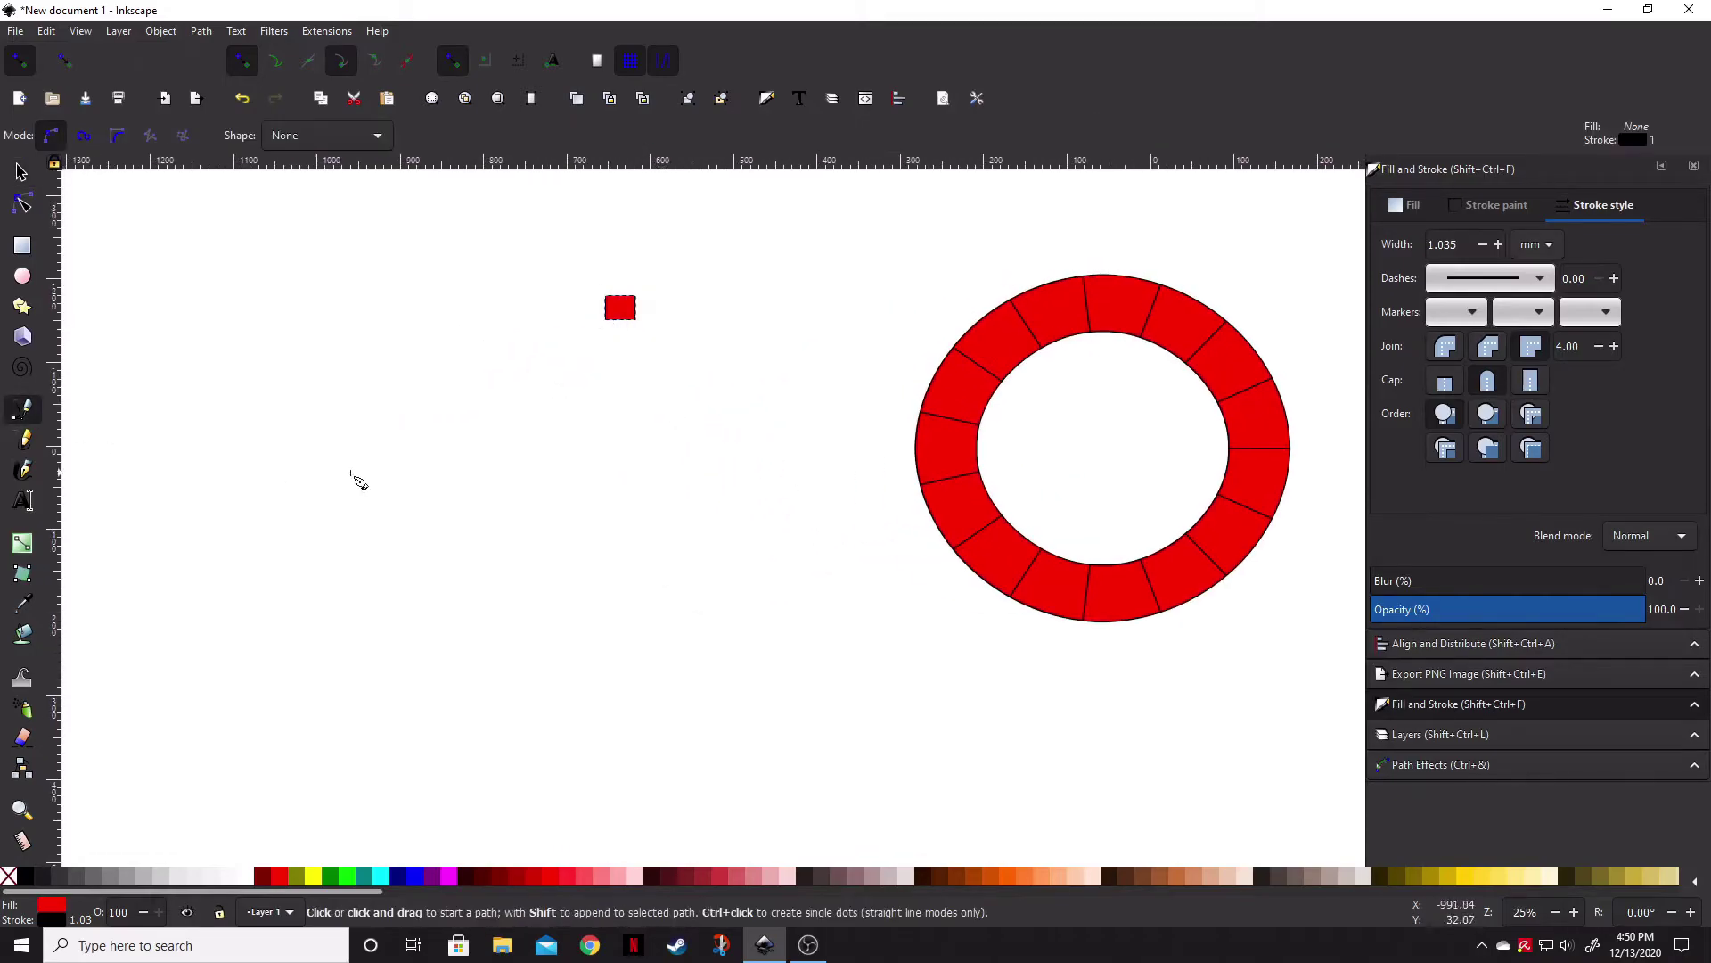
pyautogui.click(267, 485)
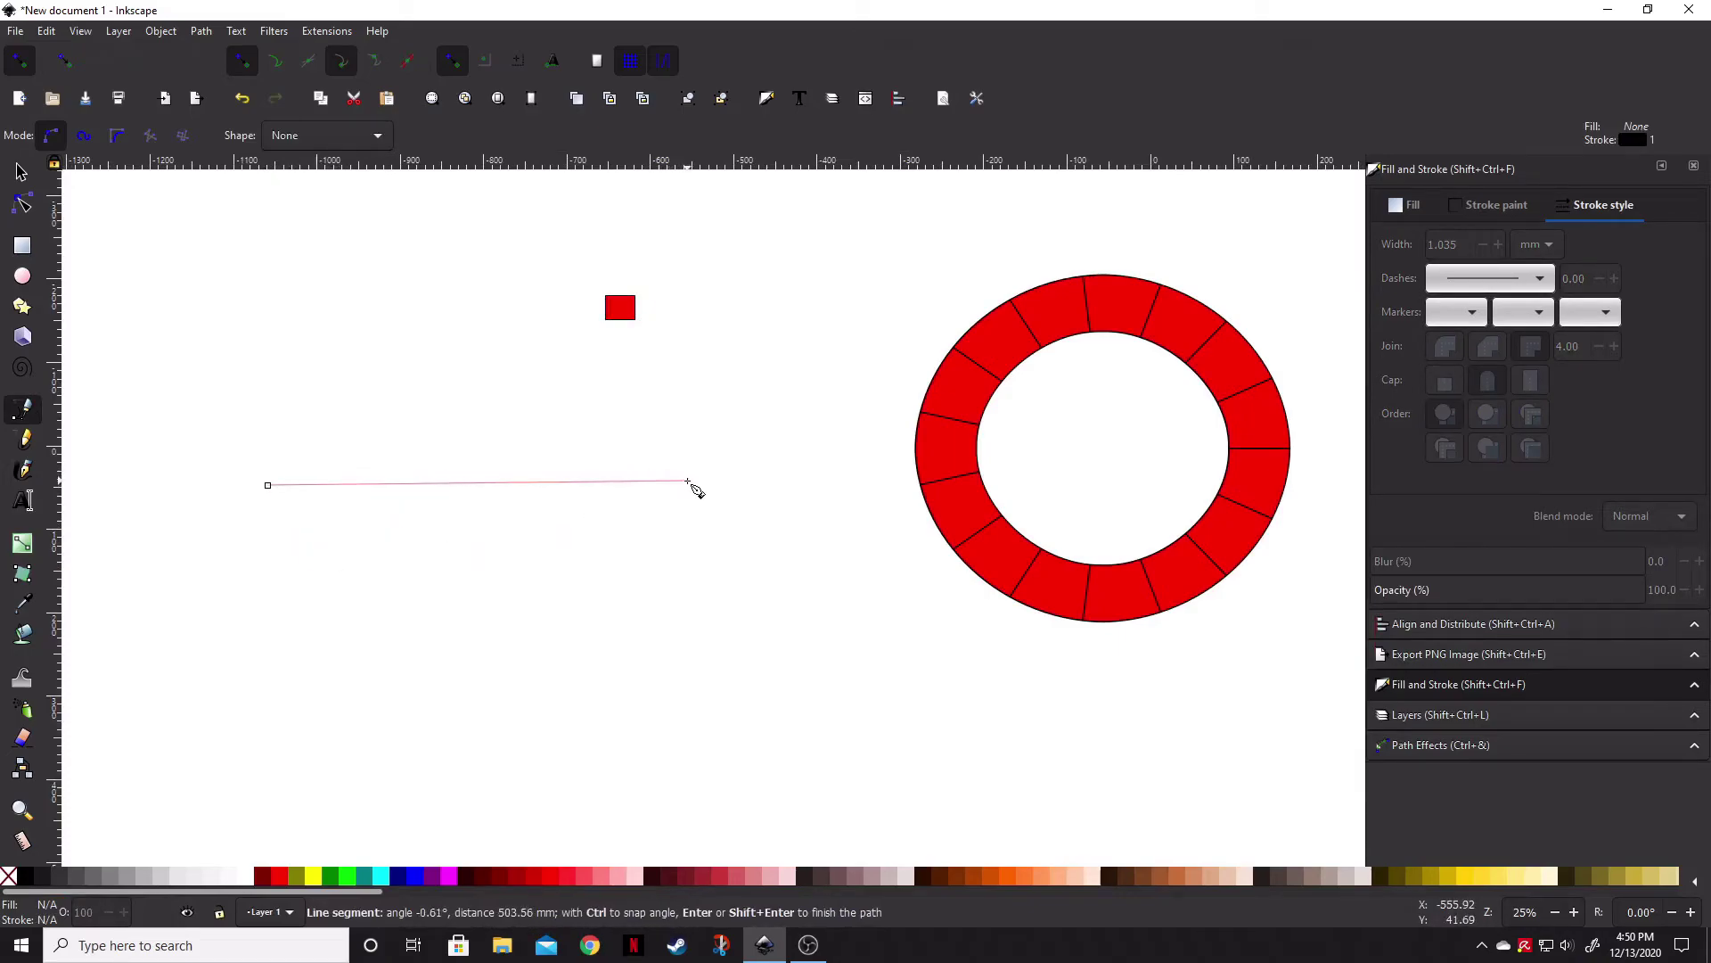
pyautogui.moveTo(690, 486)
pyautogui.mouseDown()
pyautogui.moveTo(806, 562)
pyautogui.moveTo(873, 562)
pyautogui.moveTo(871, 590)
pyautogui.moveTo(942, 609)
pyautogui.mouseUp()
pyautogui.press('Return')
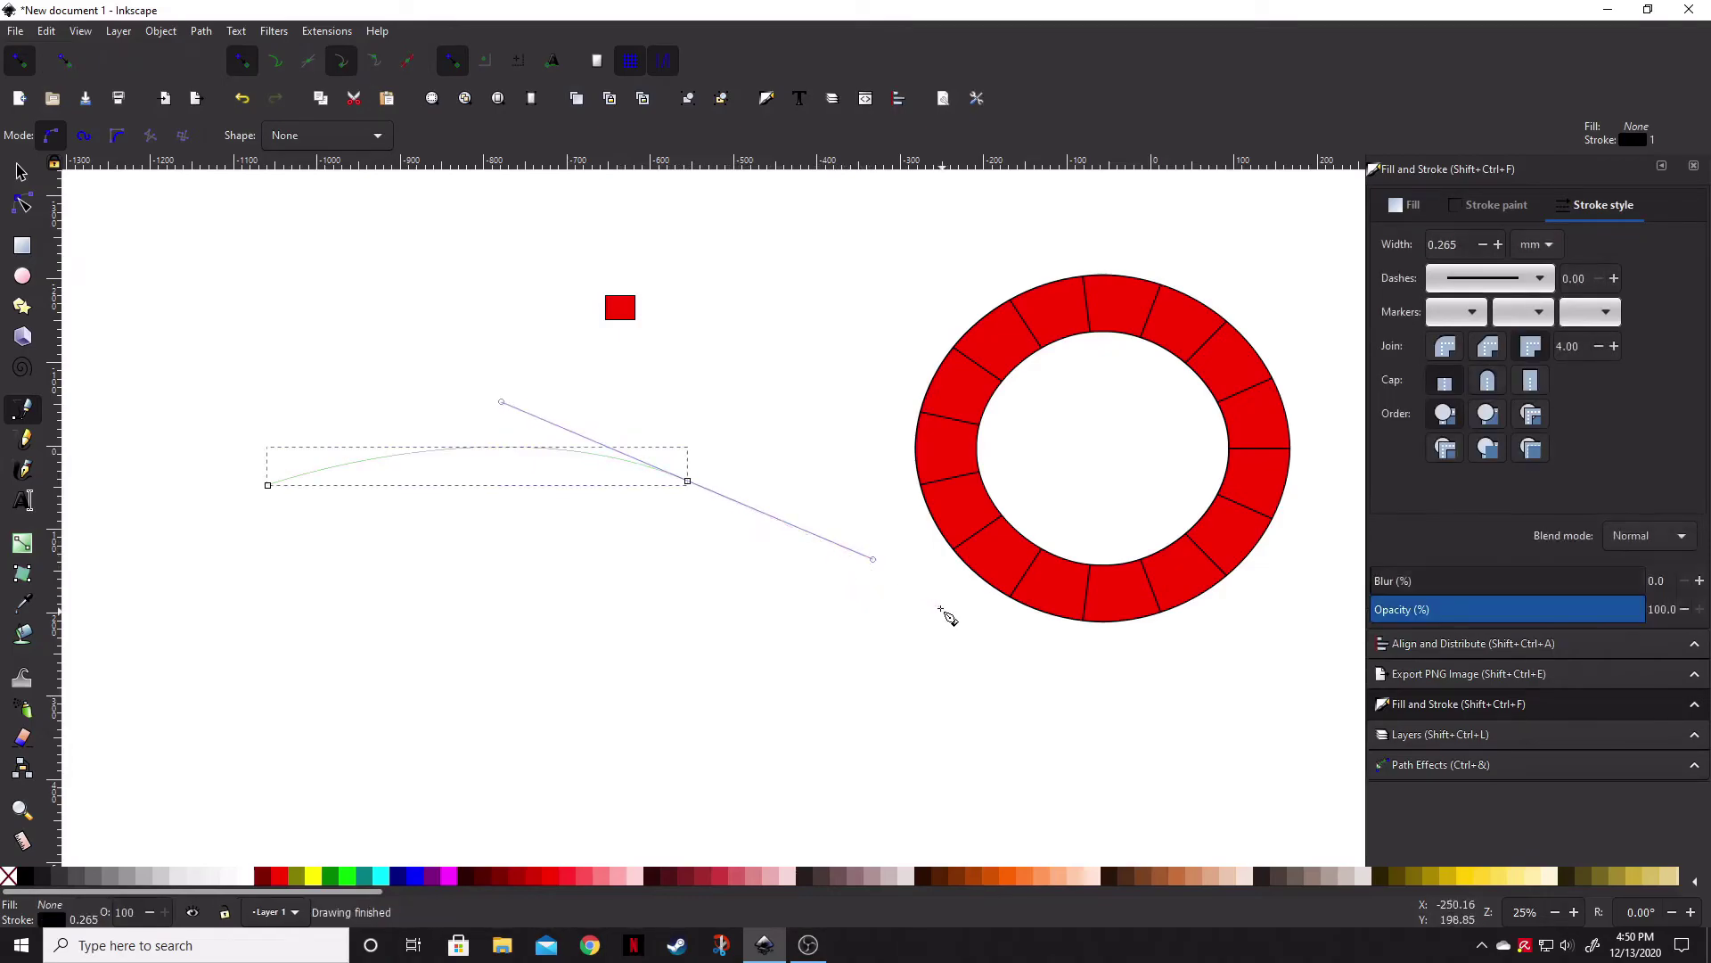
# - Set the curve's stroke width to 2 mm
pyautogui.scroll(3, 436, 483)
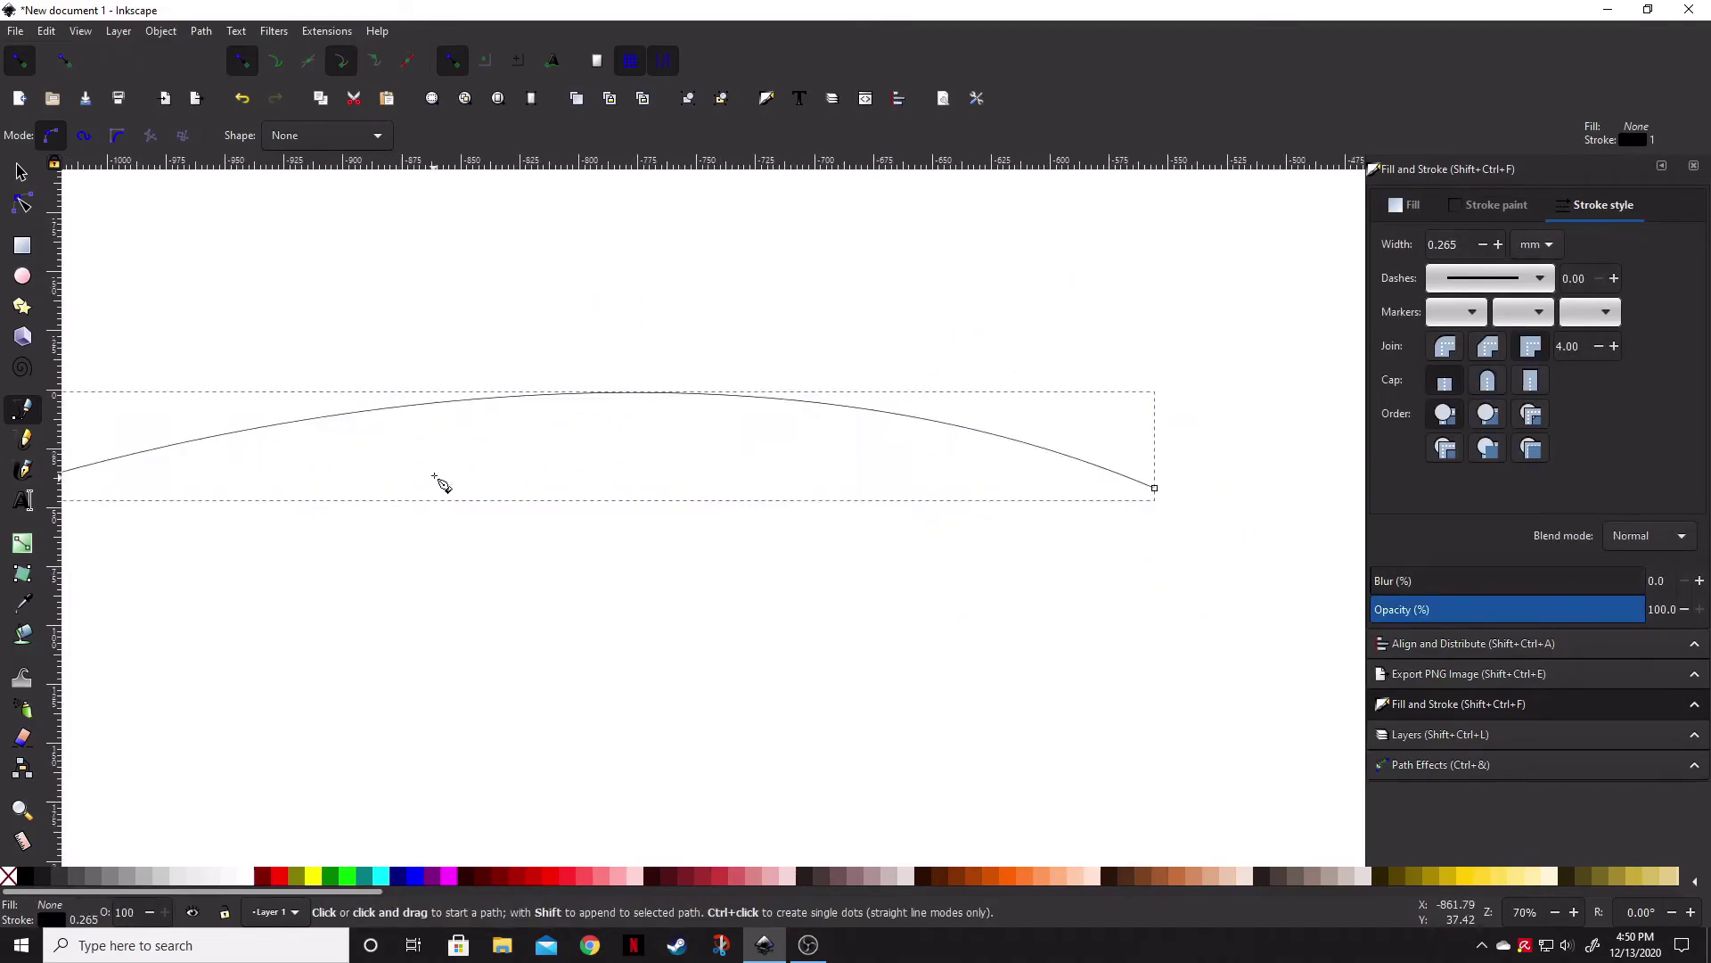
pyautogui.scroll(-1, 592, 490)
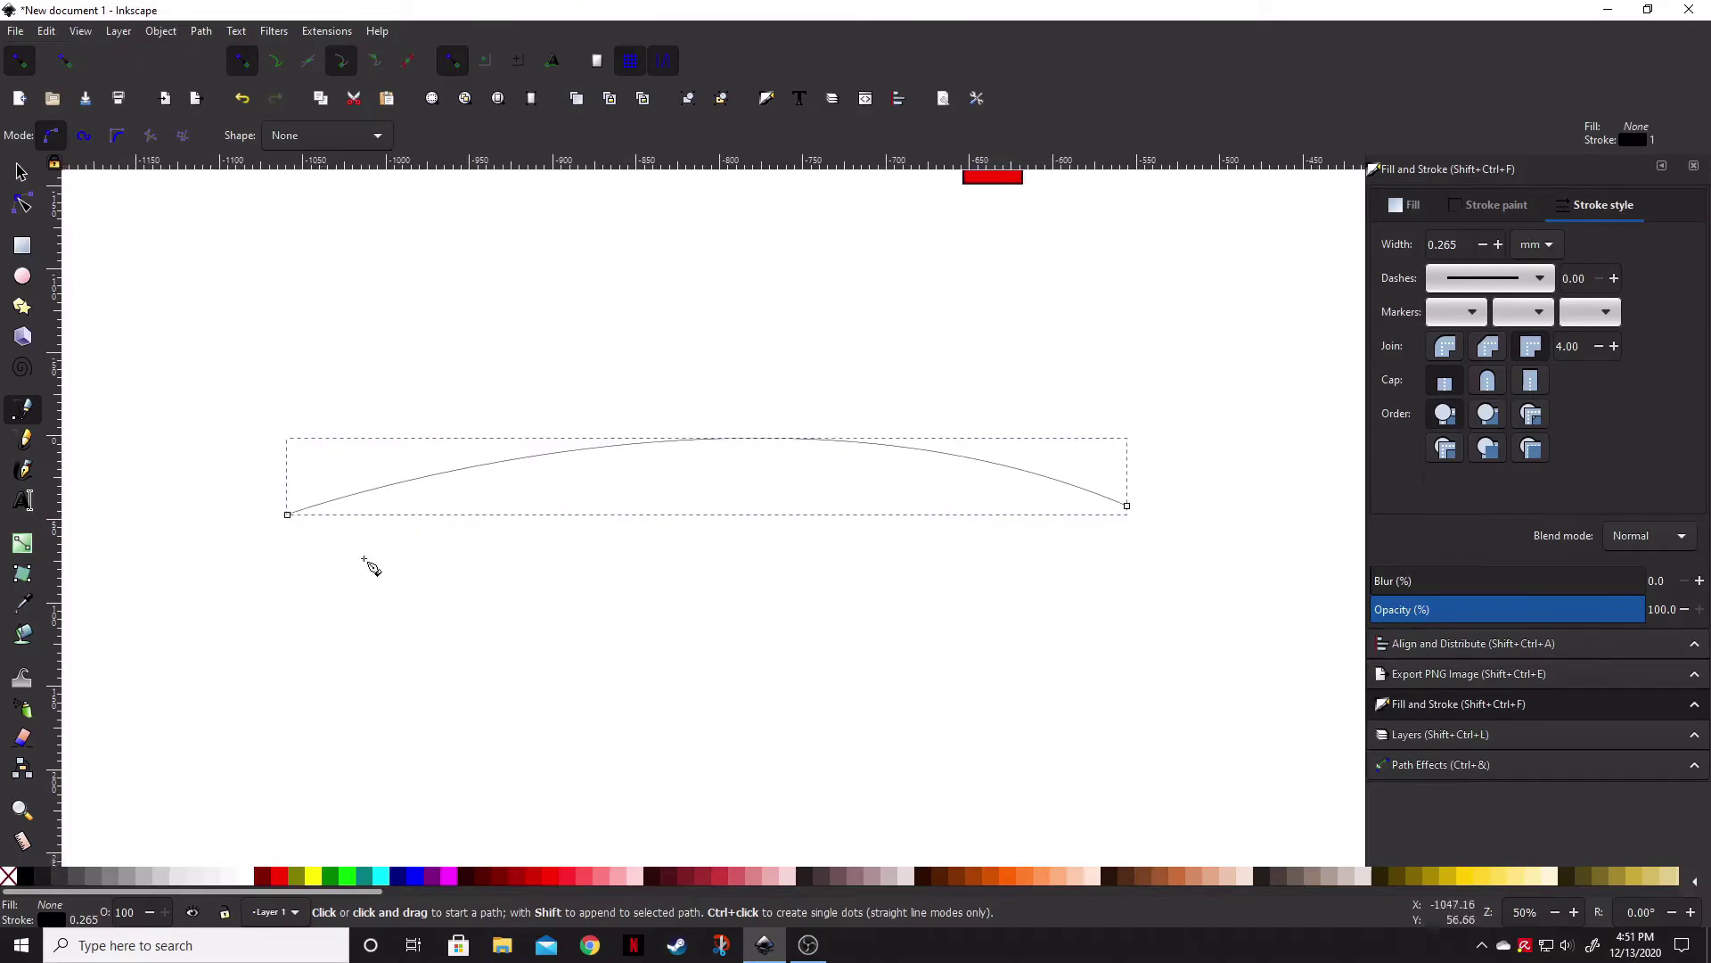
pyautogui.write('2')
pyautogui.press('Return')
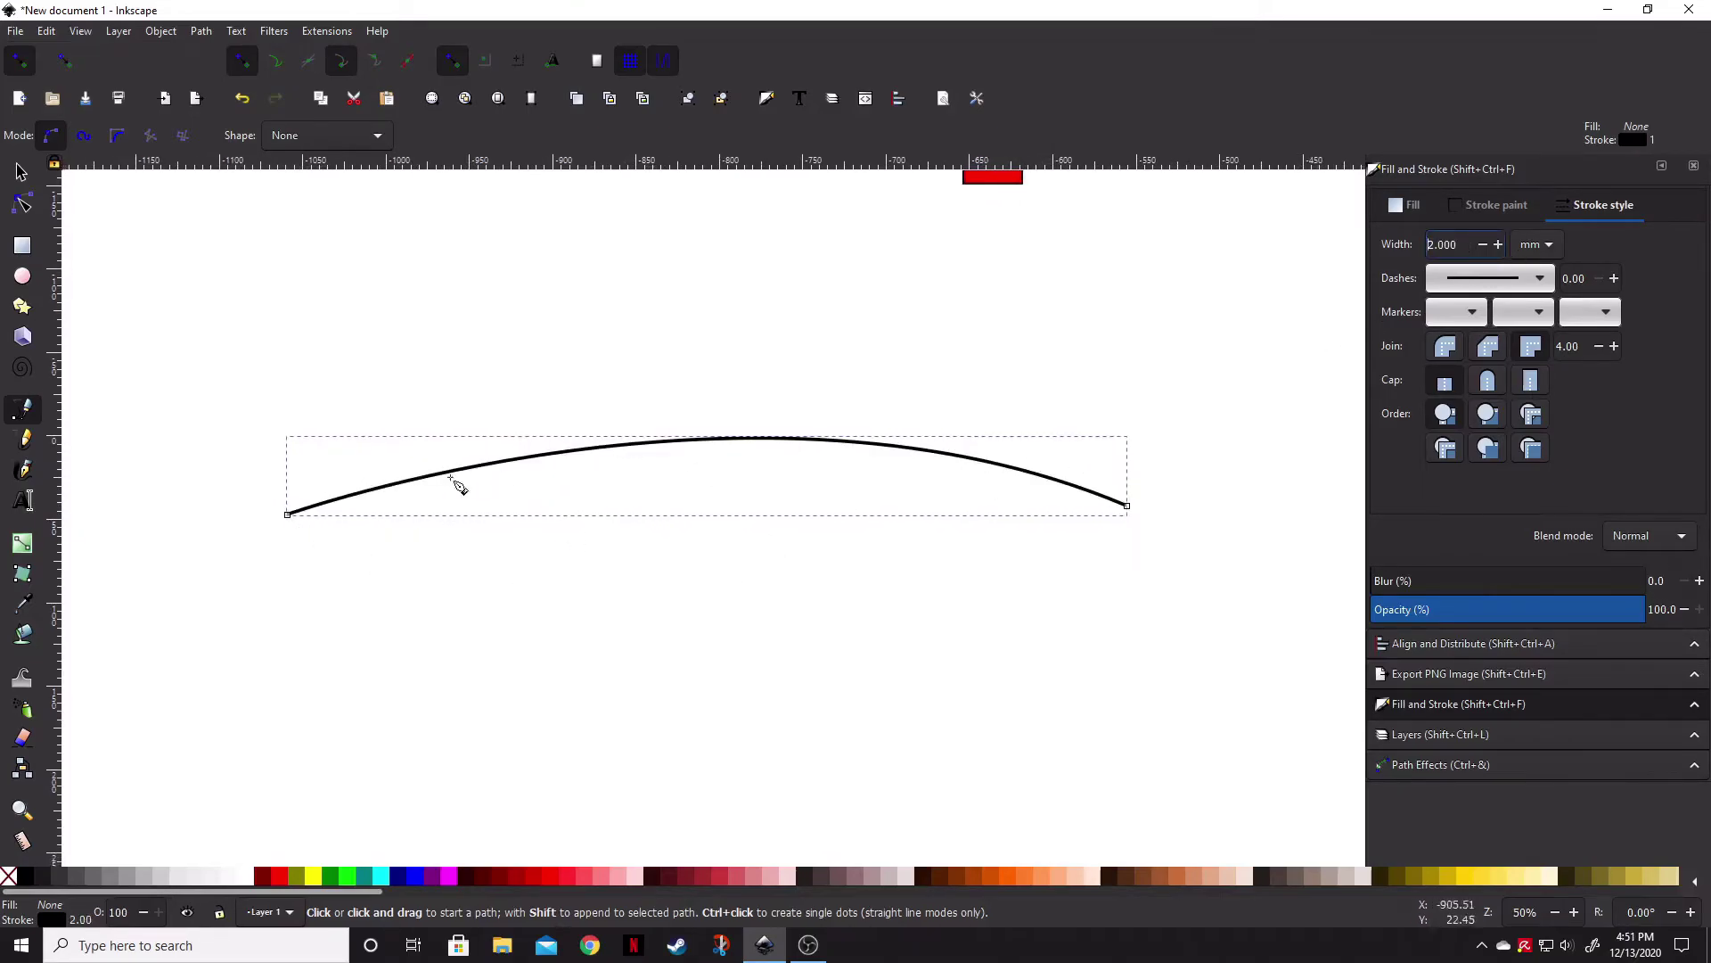
pyautogui.click(22, 206)
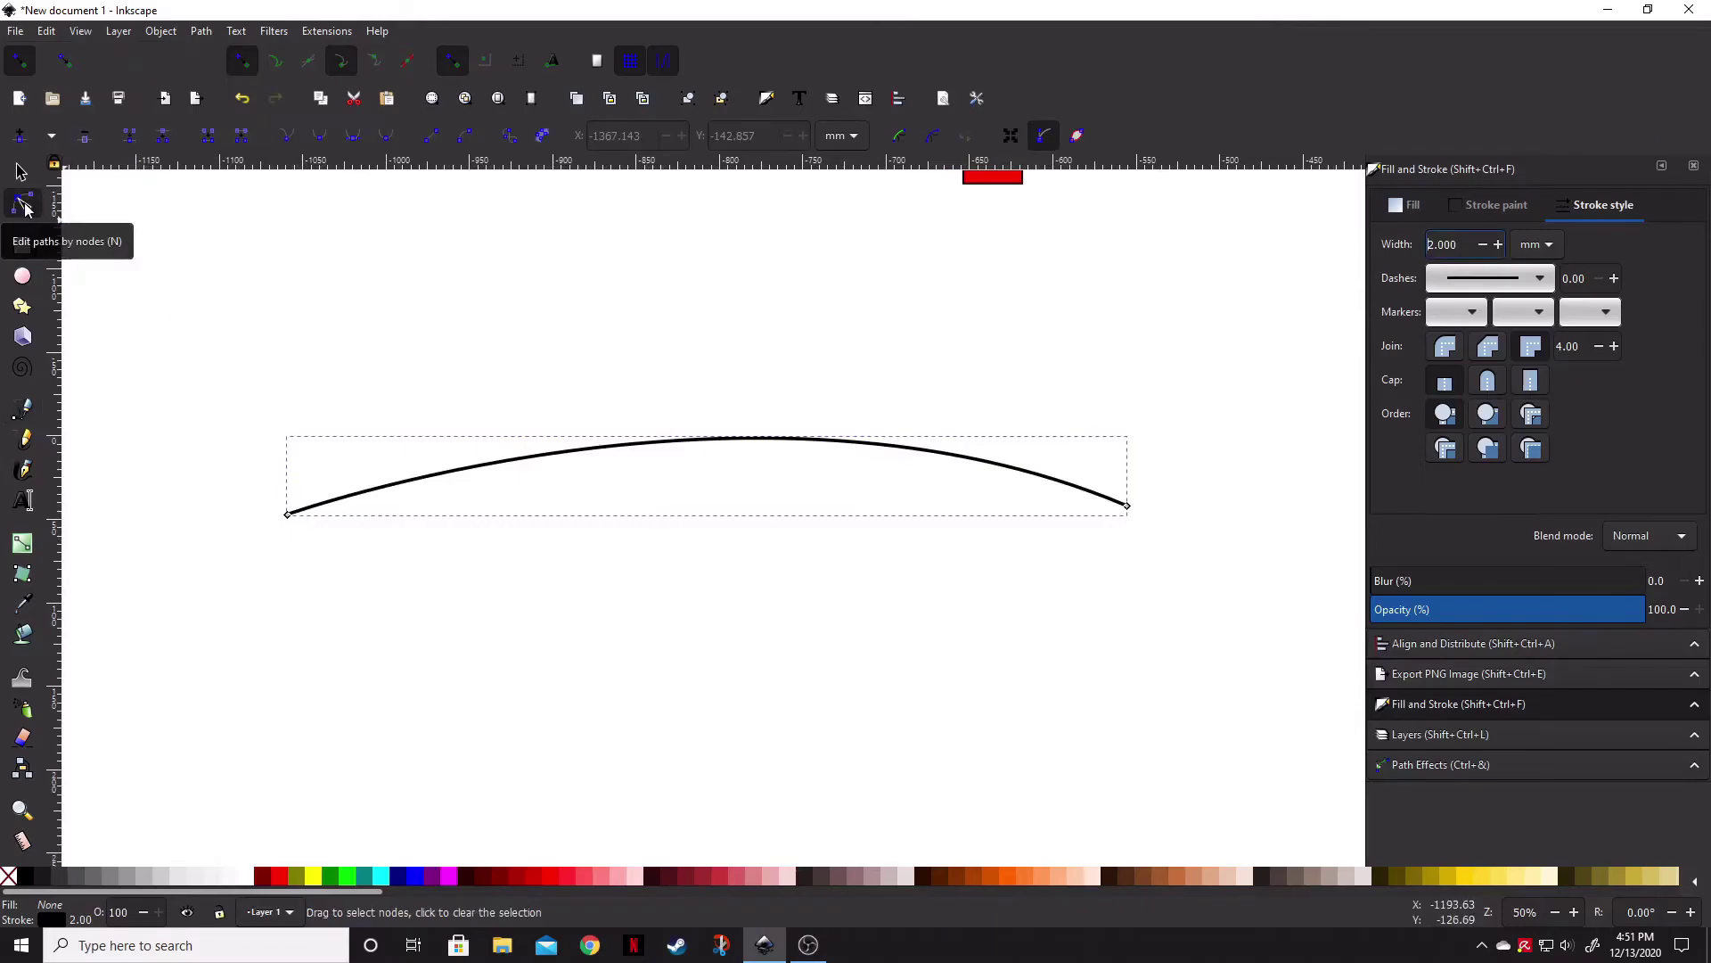
# - Bend the arch curve downward into a gentle S-shaped wave about 504 × 41 mm
pyautogui.keyDown('ctrl'); pyautogui.scroll(-1, 696, 589); pyautogui.keyUp('ctrl')
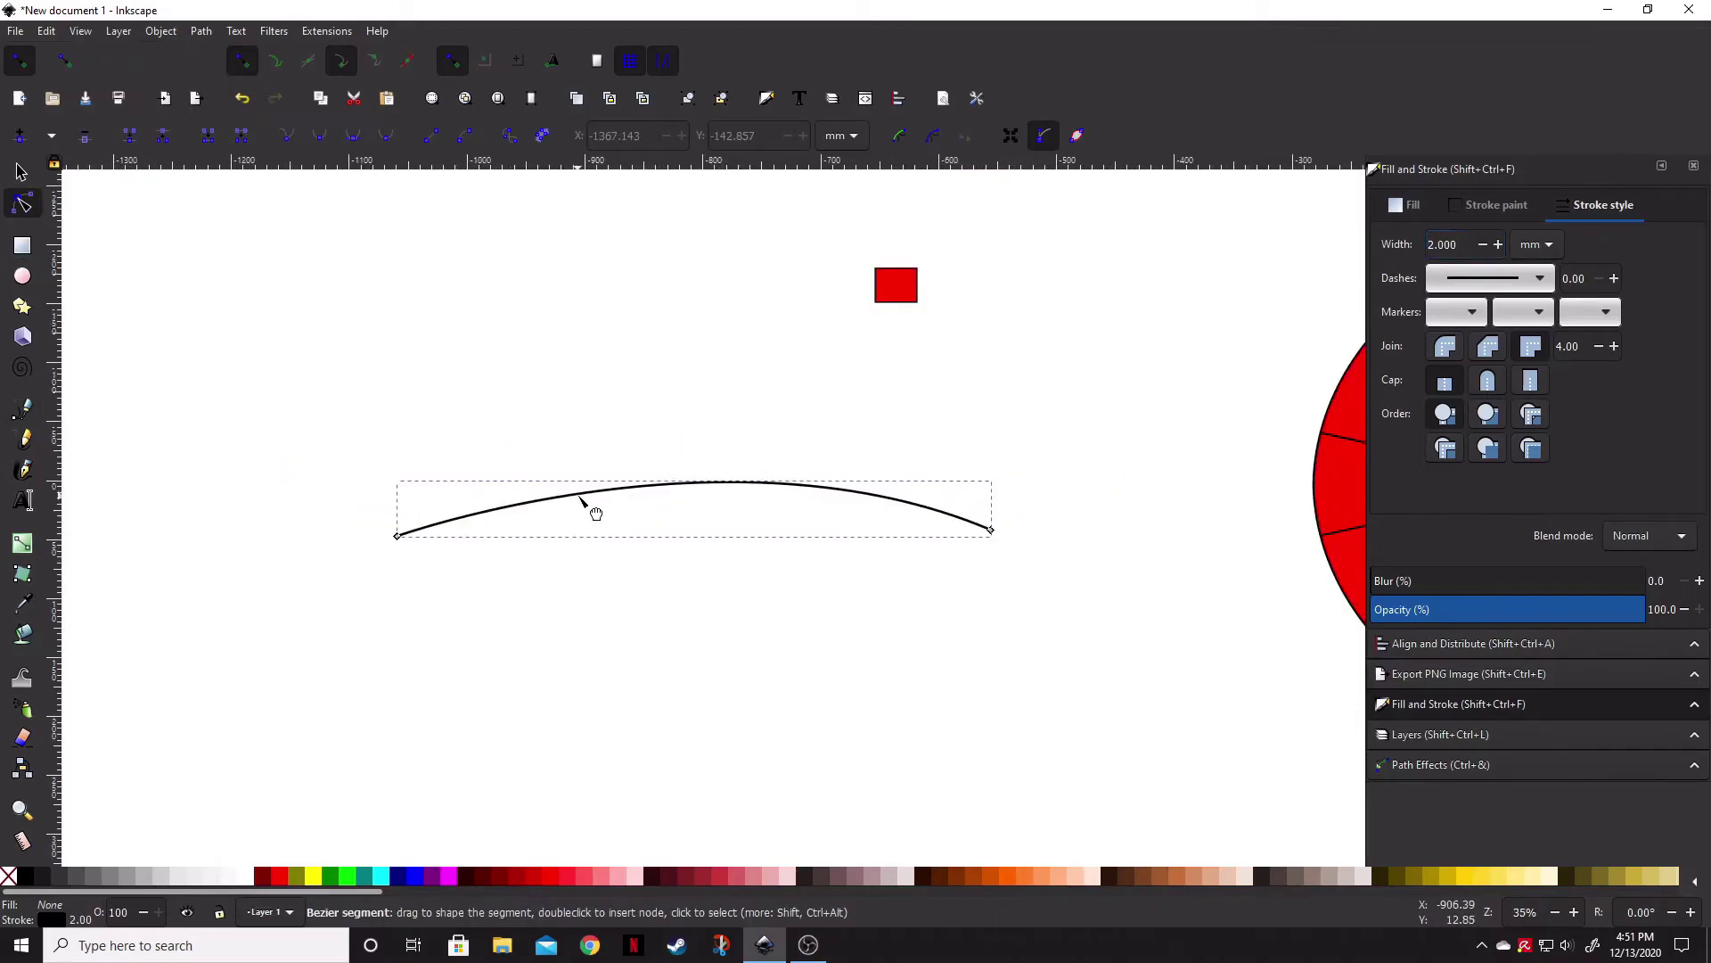
pyautogui.moveTo(580, 495); pyautogui.dragTo(672, 551)
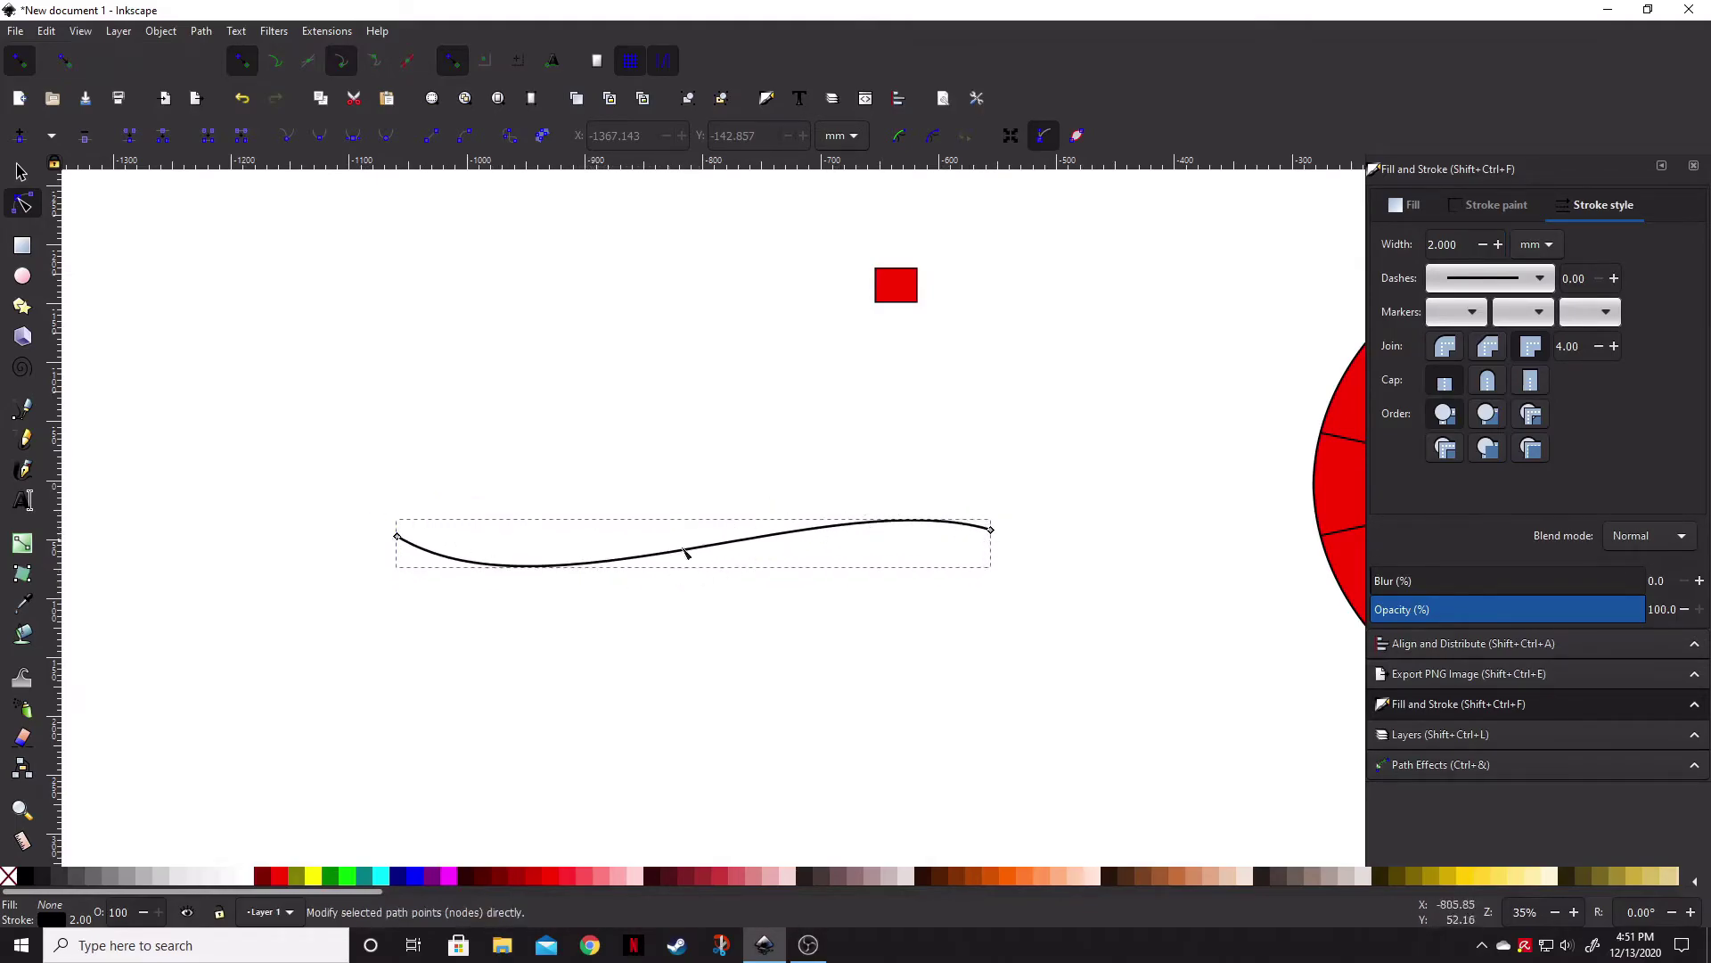
pyautogui.press('s')
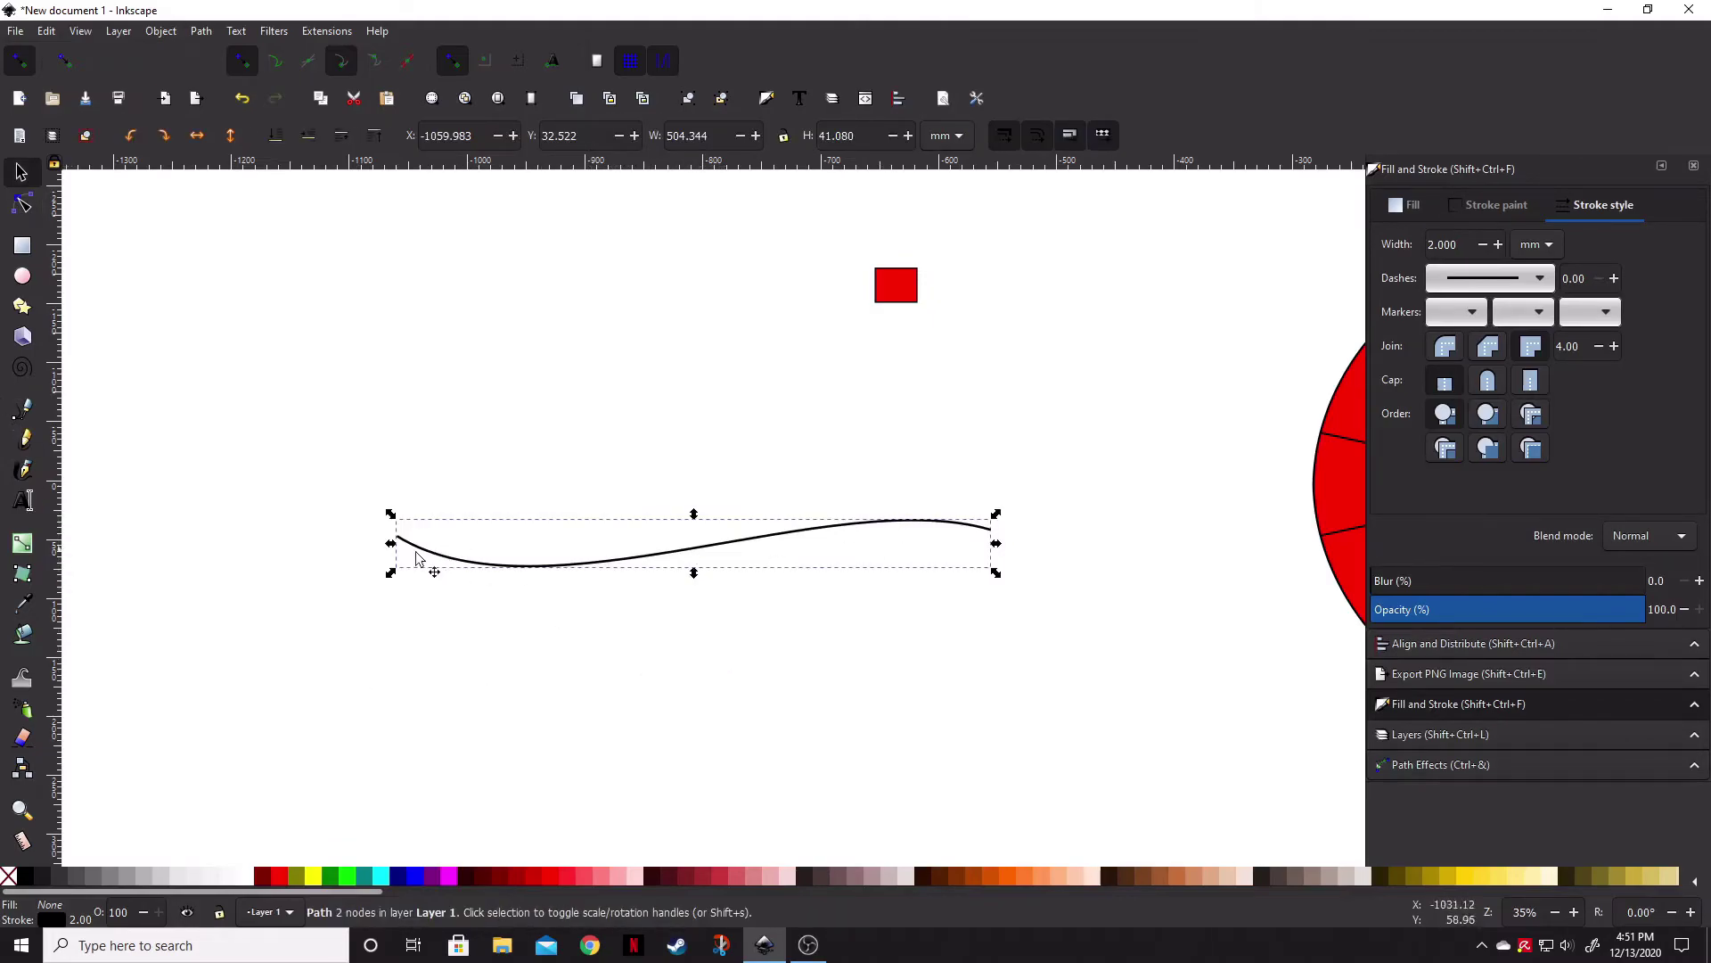
# - Convert the wavy line into a plain path
pyautogui.click(785, 669)
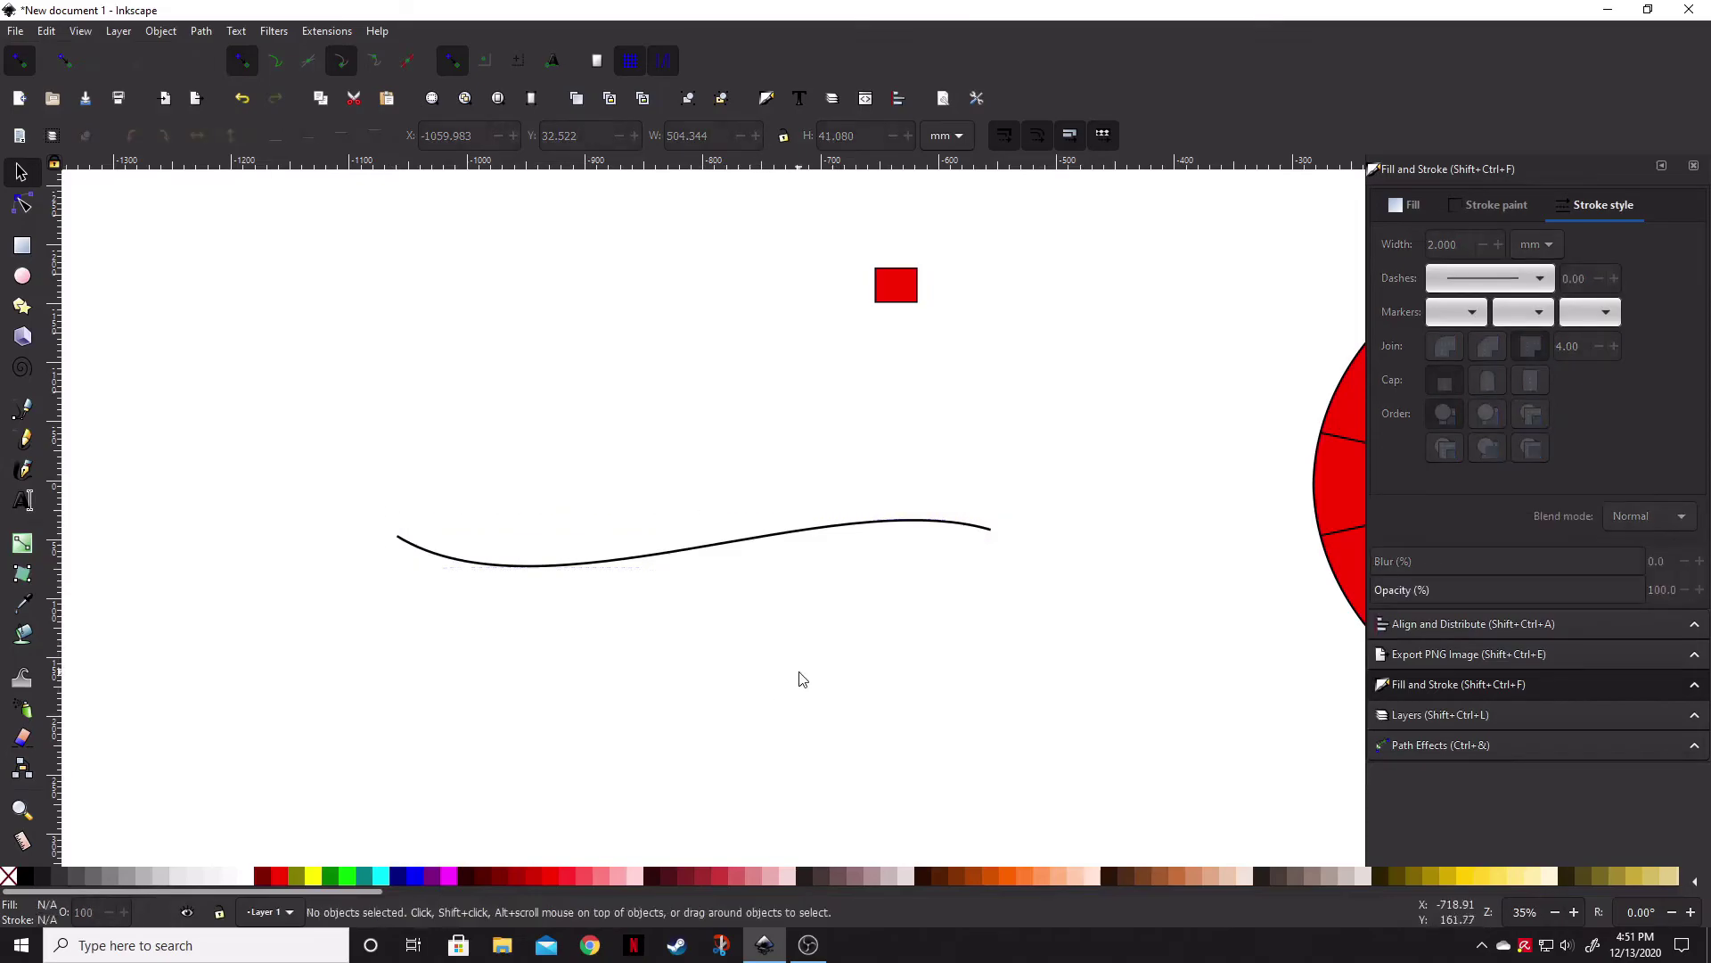
pyautogui.click(663, 562)
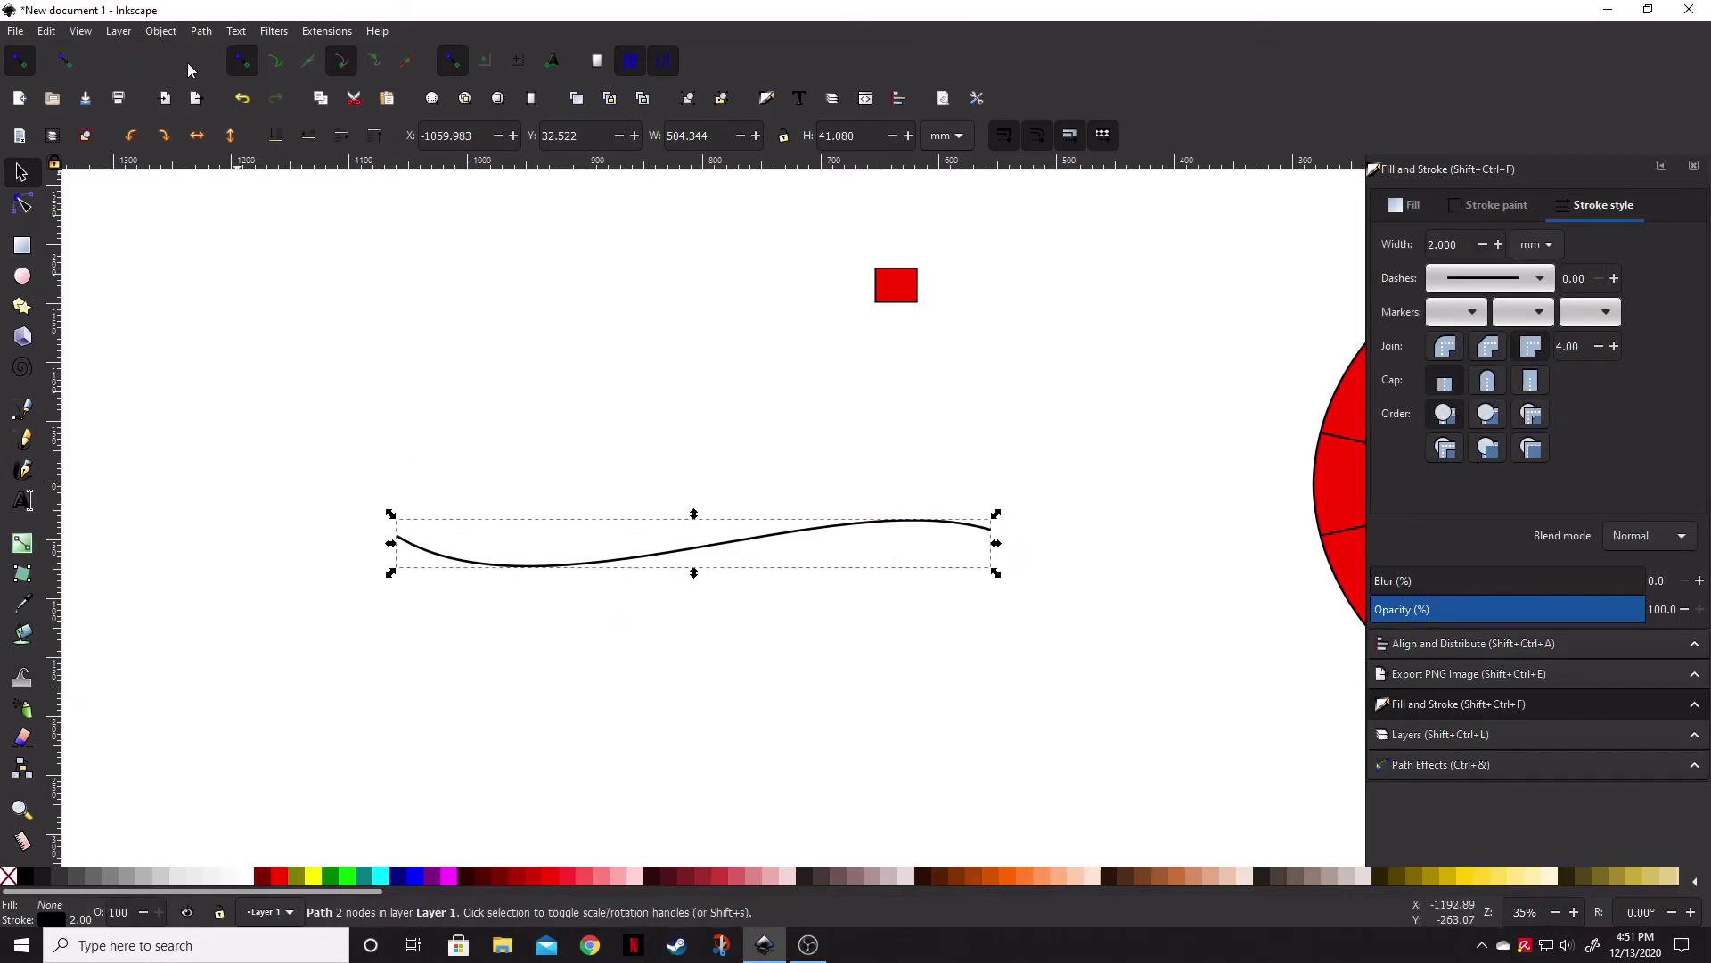
pyautogui.click(201, 32)
pyautogui.click(232, 55)
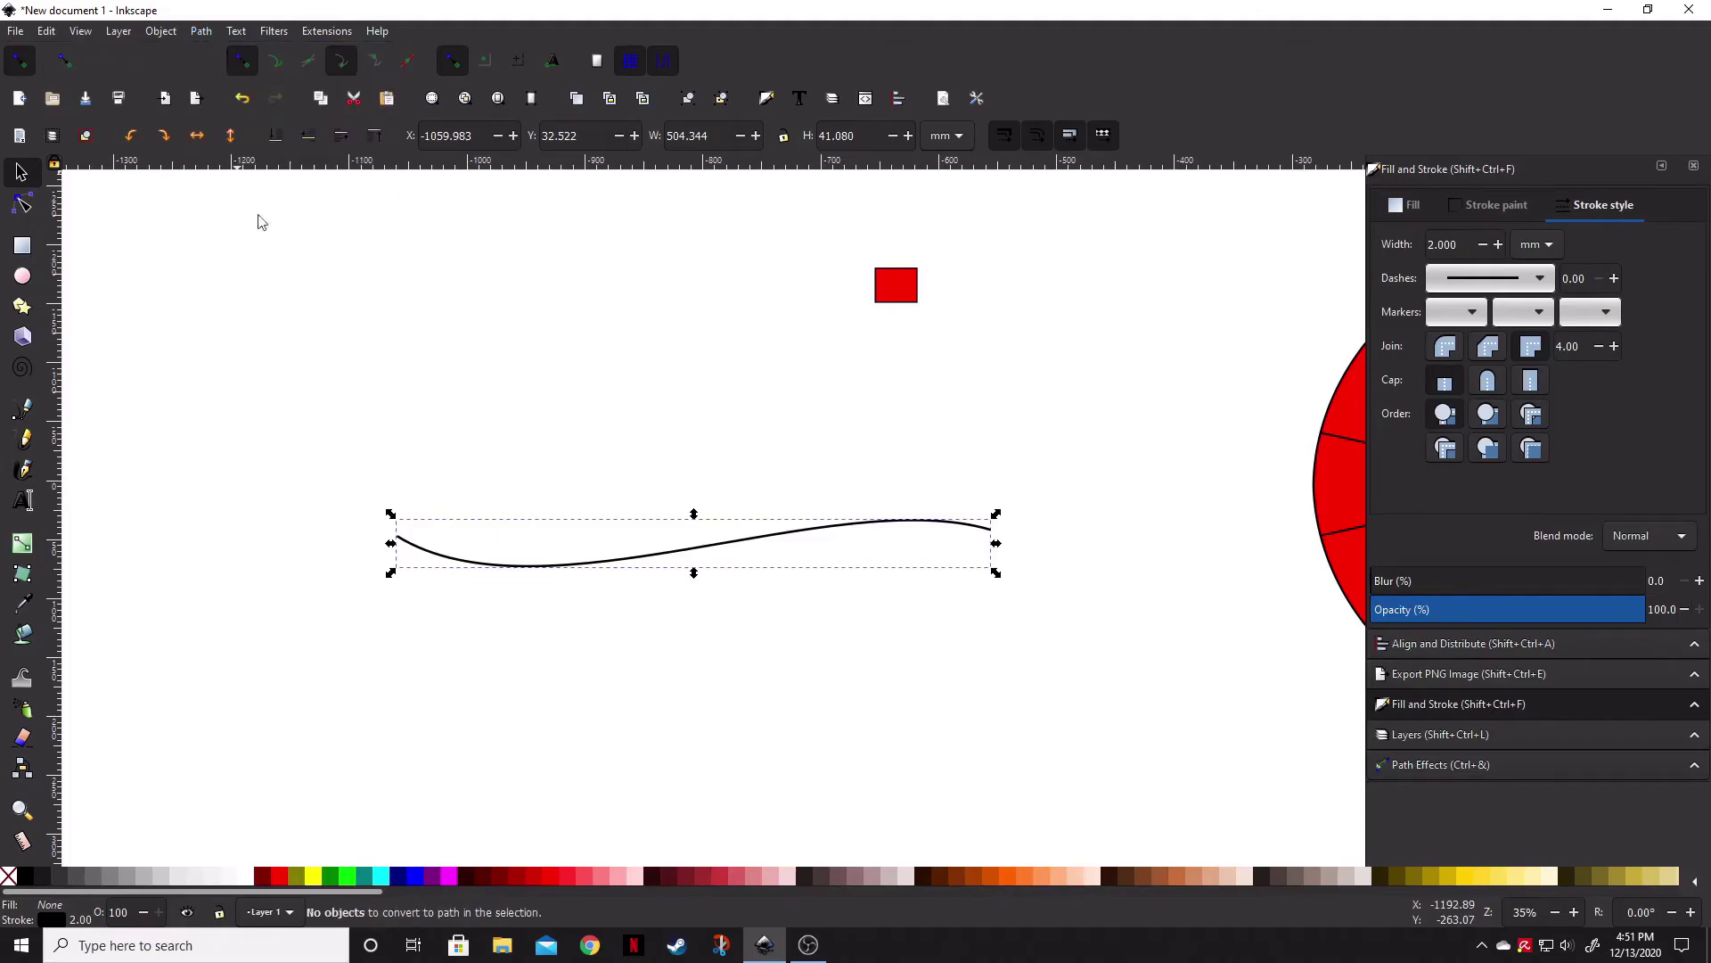
# - Copy the red rectangle to the clipboard
pyautogui.click(909, 295)
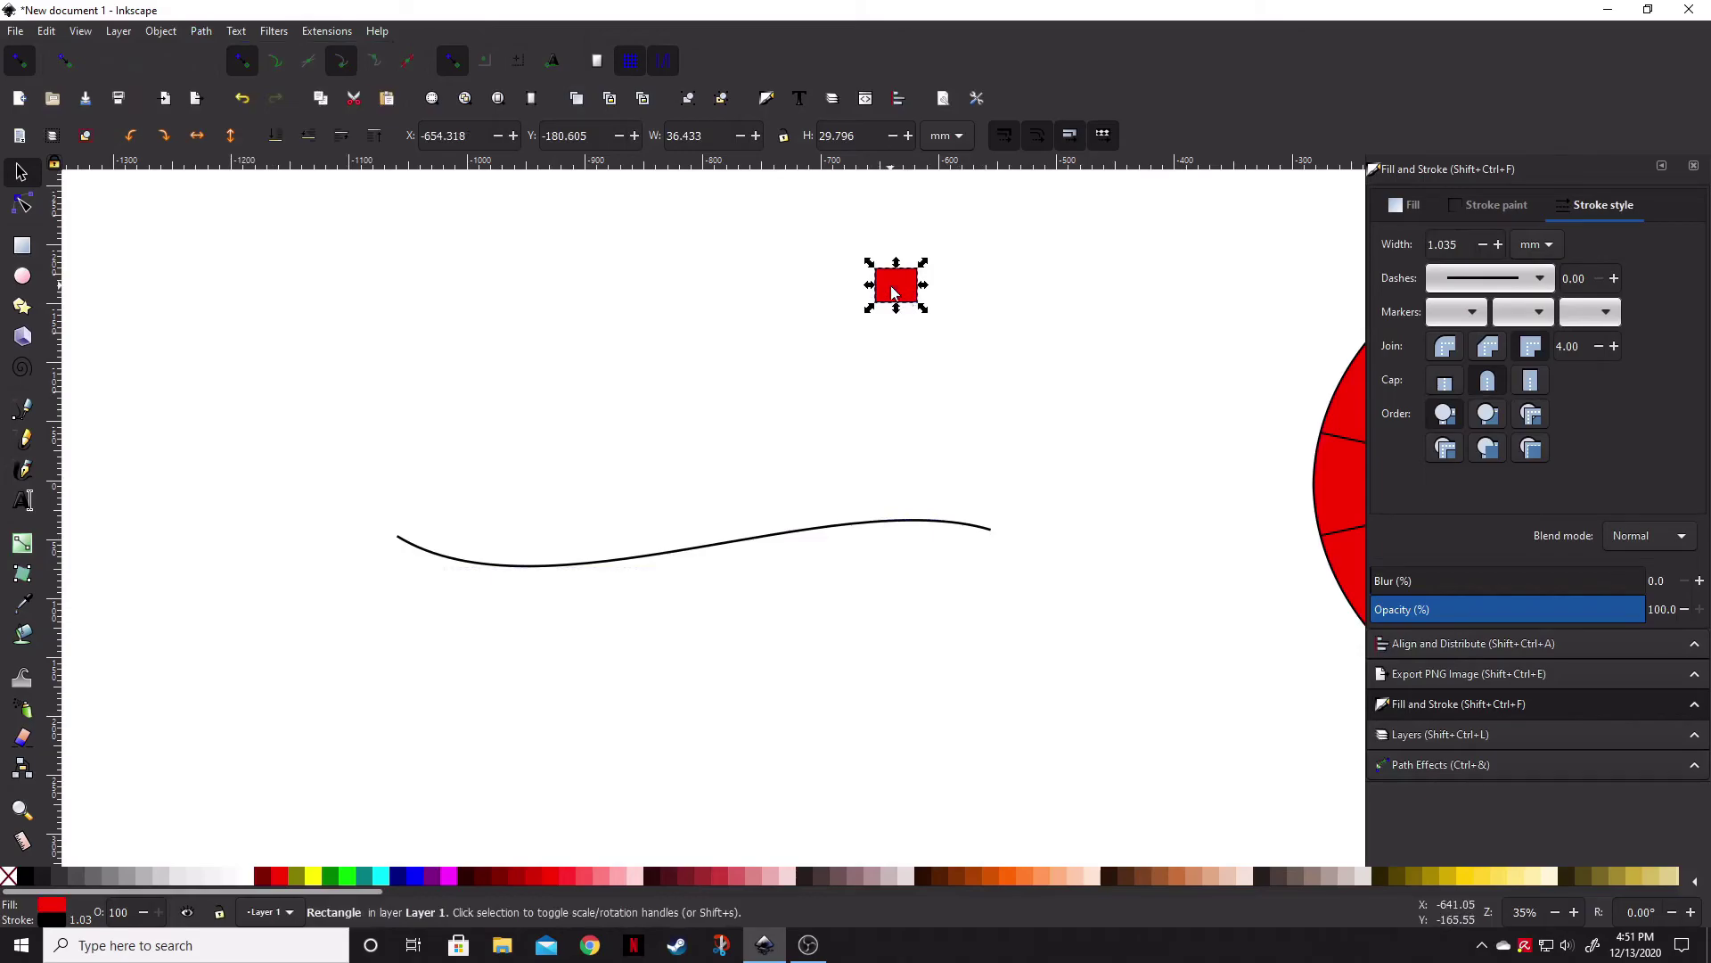
pyautogui.rightClick(892, 288)
pyautogui.click(933, 366)
# - Add a Pattern Along Path effect to the wavy line
pyautogui.click(758, 548)
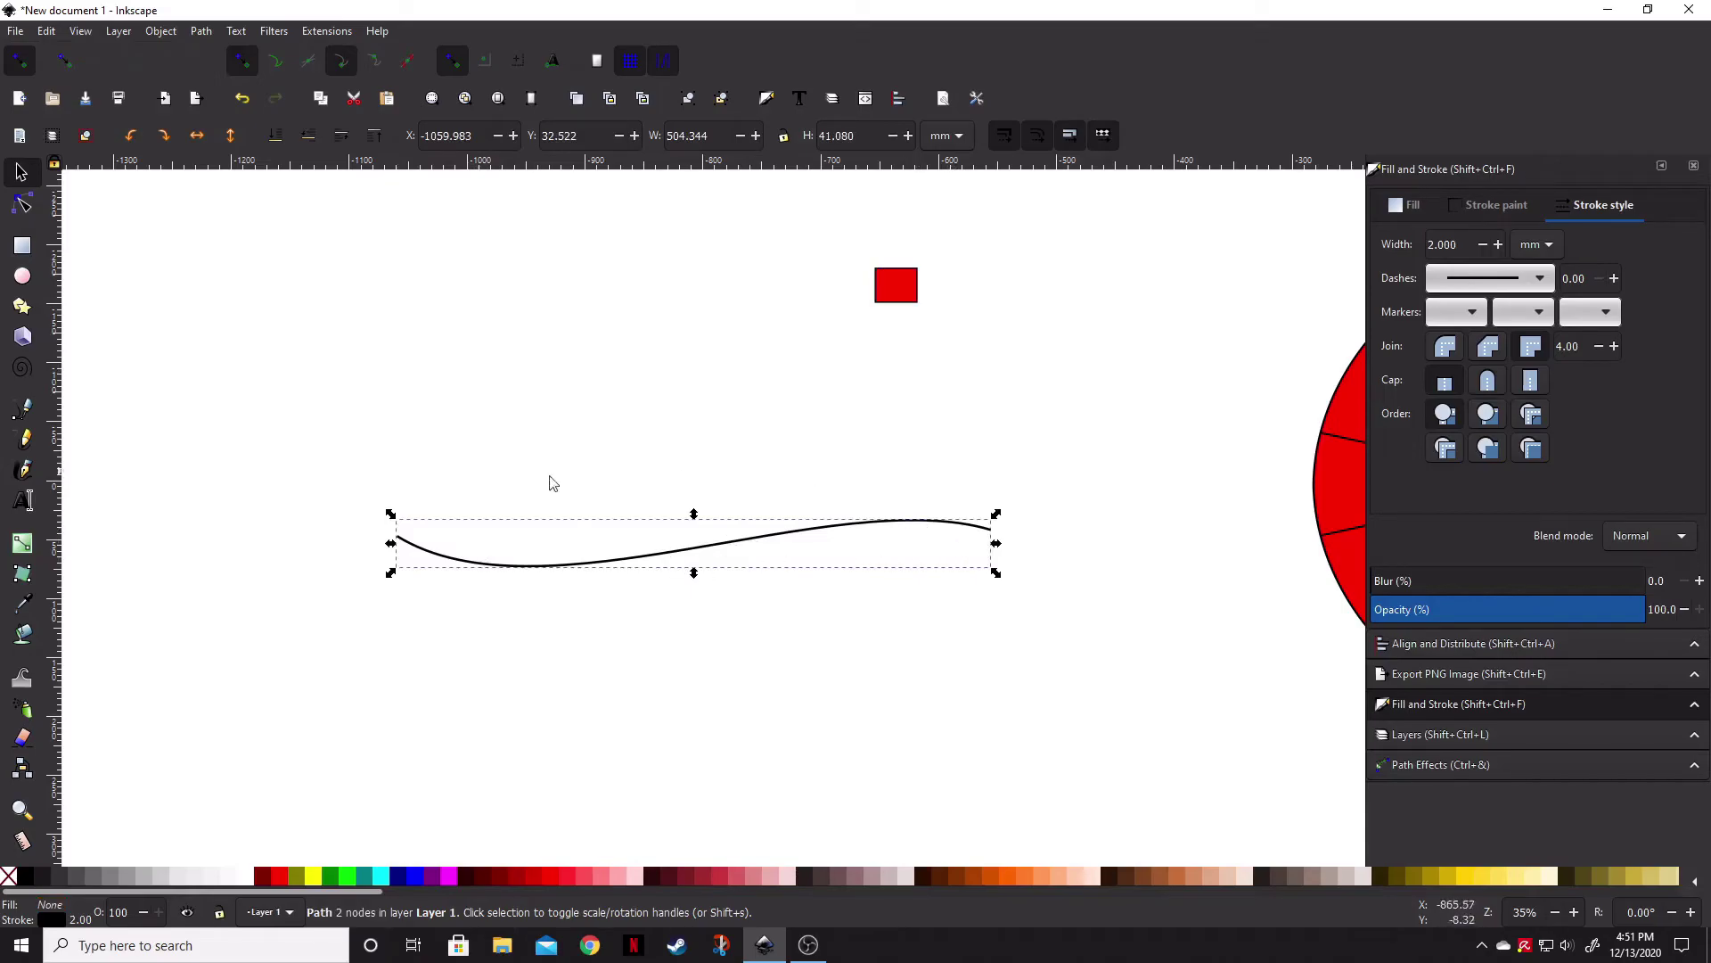
pyautogui.click(1456, 765)
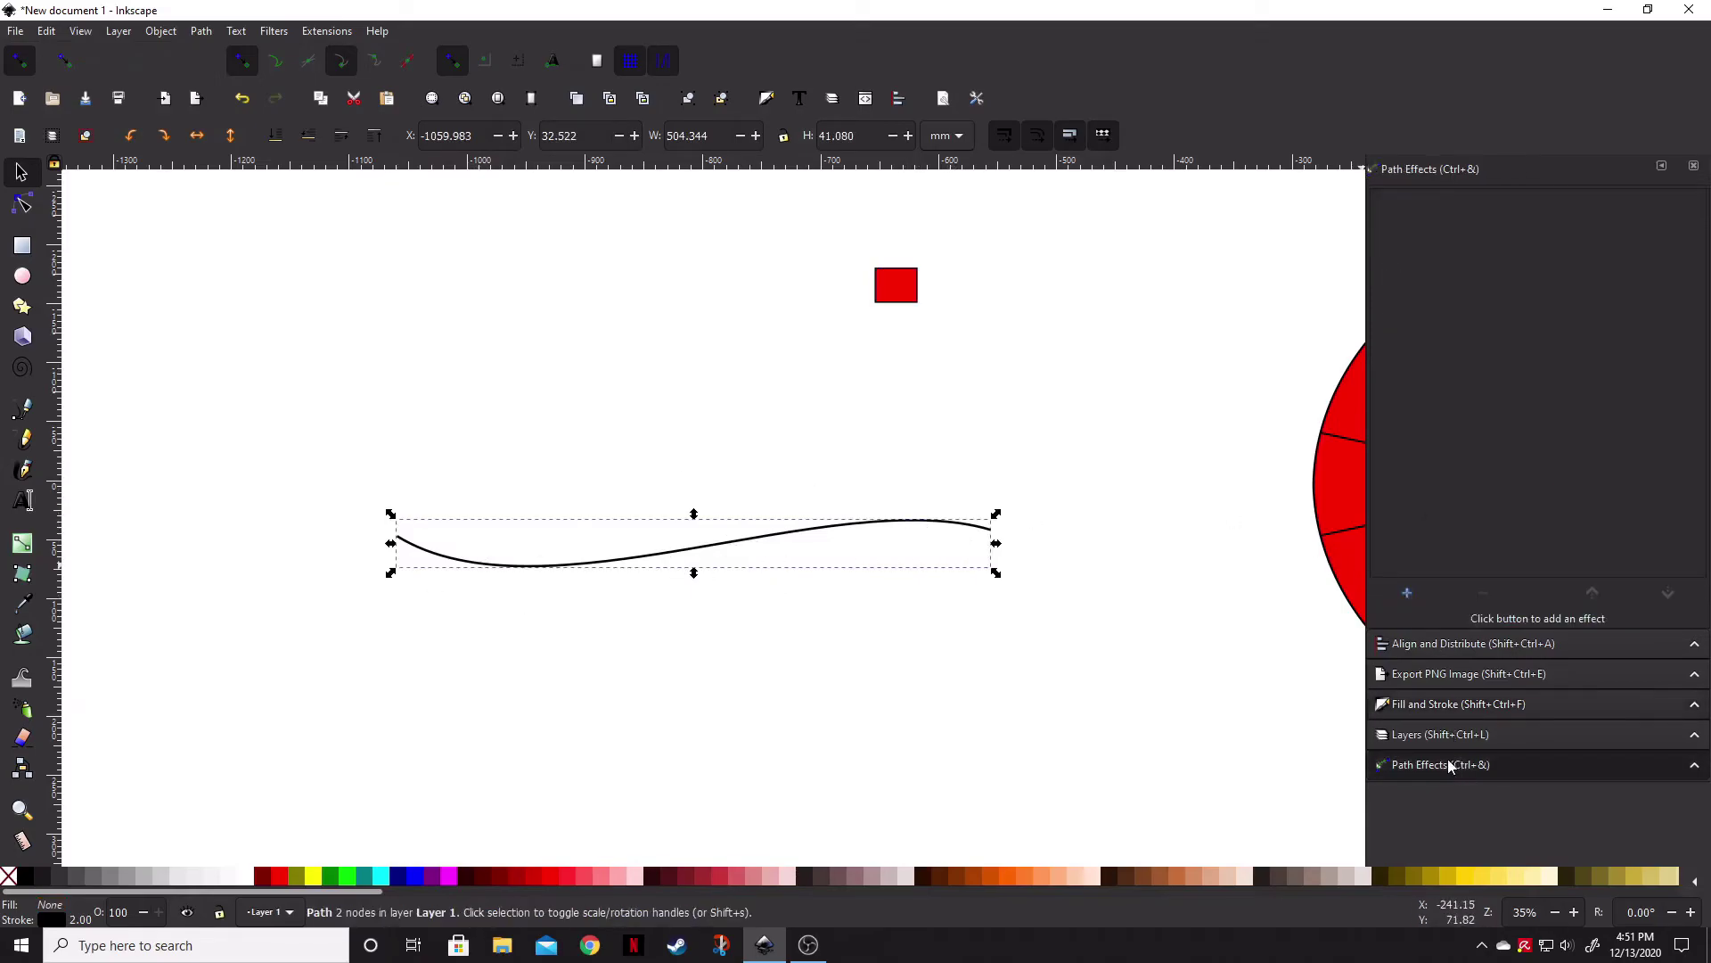
pyautogui.click(1408, 597)
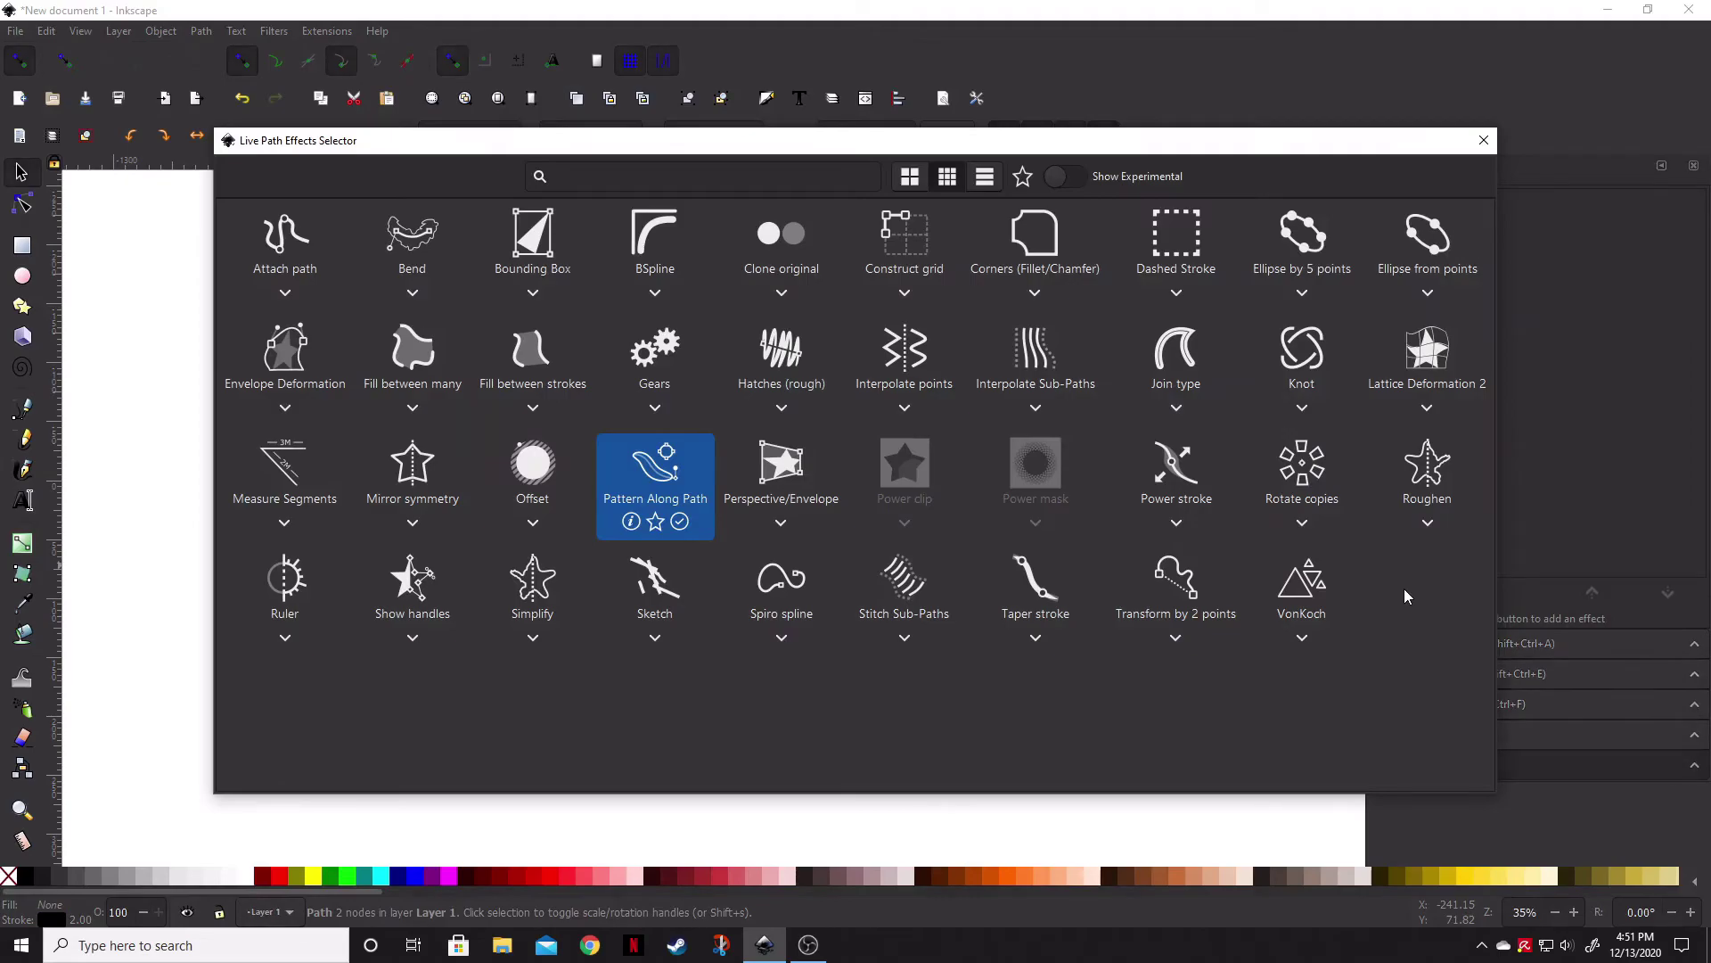
pyautogui.click(663, 477)
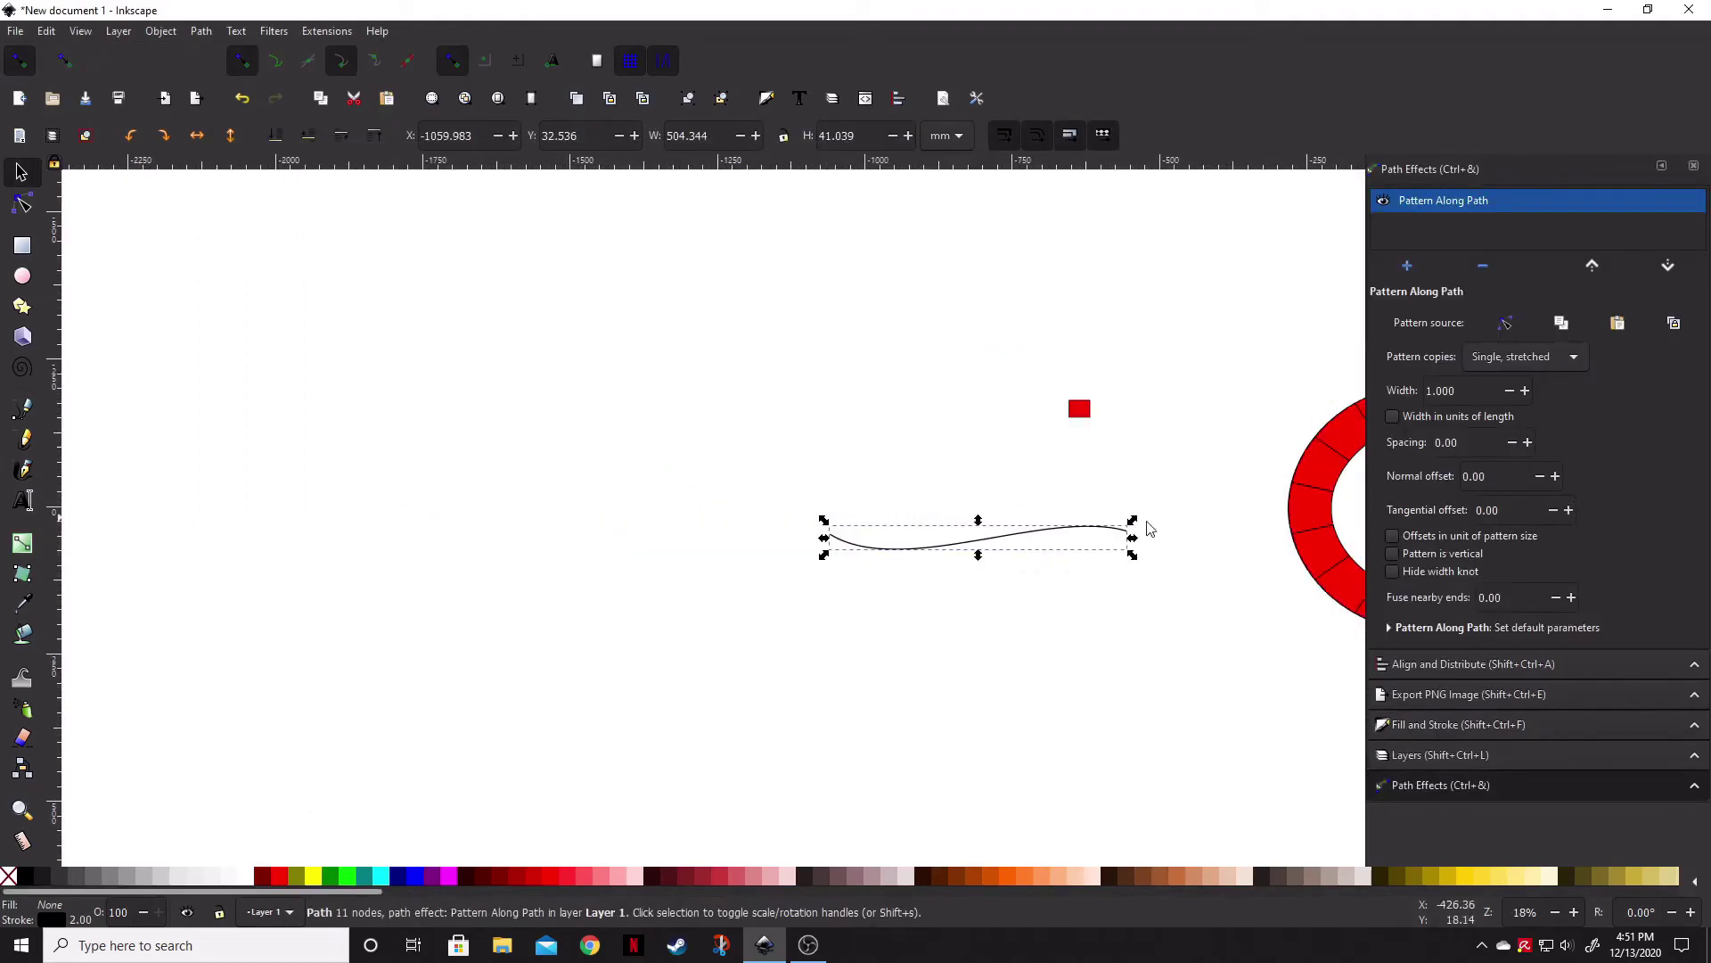
pyautogui.scroll(-2, 1270, 539)
pyautogui.hscroll(3, 1150, 526)
pyautogui.keyDown('ctrl'); pyautogui.scroll(4, 891, 553); pyautogui.keyUp('ctrl')
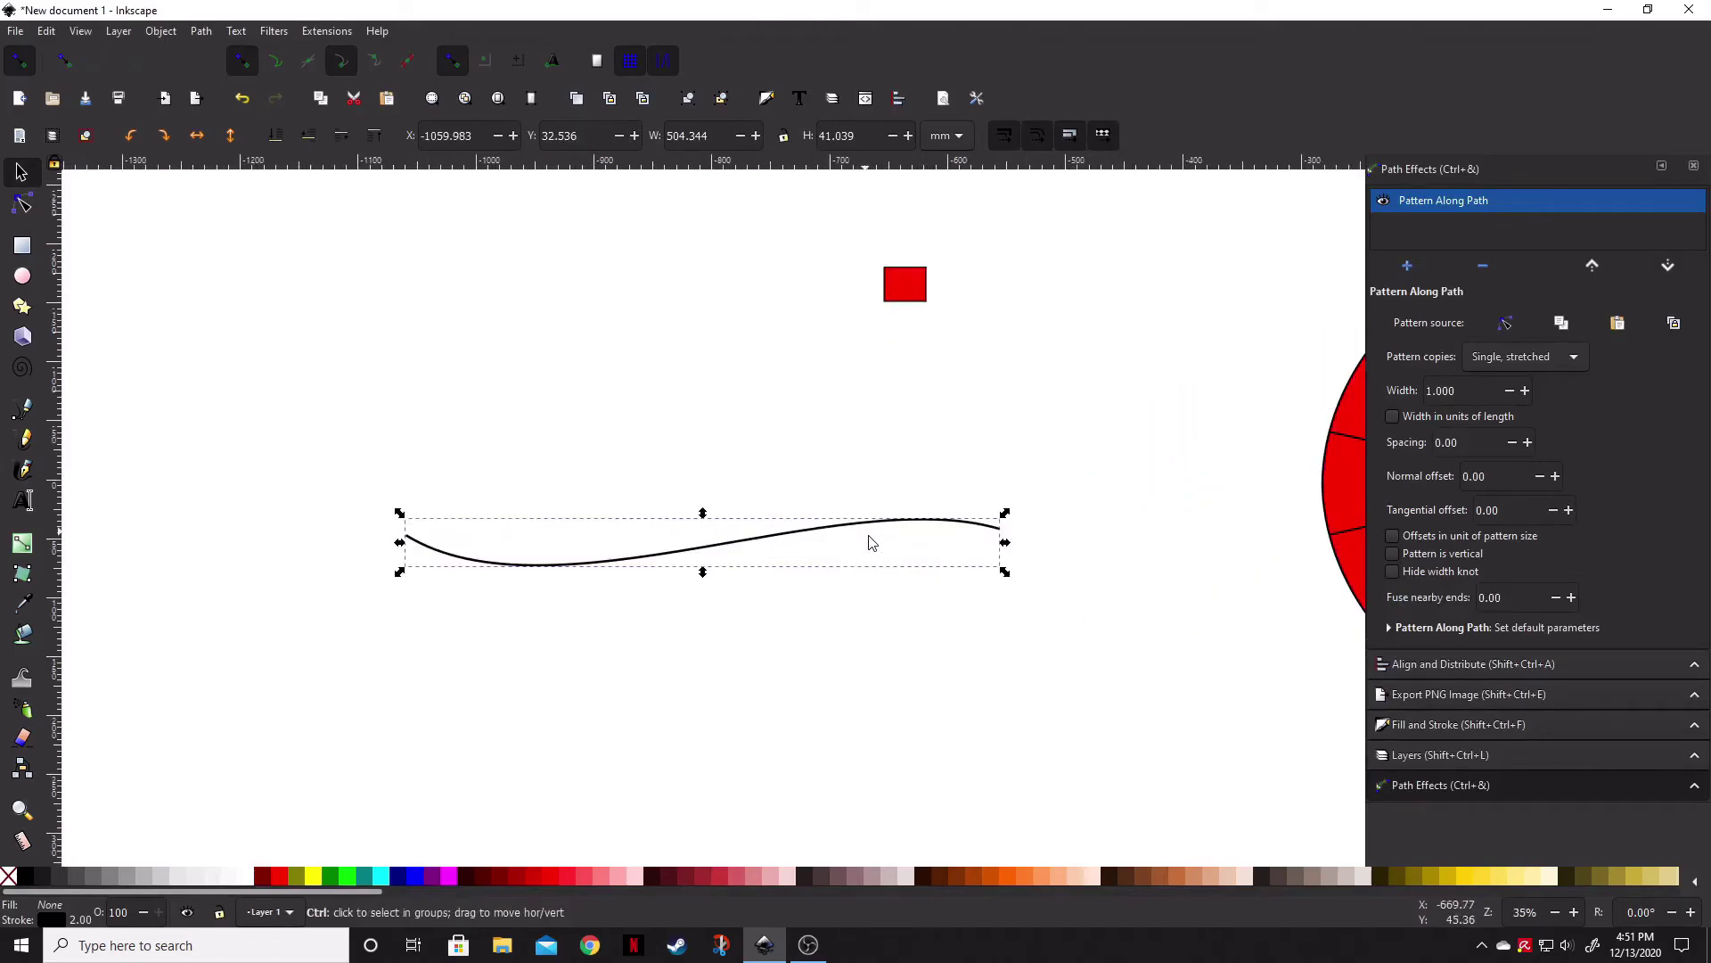
pyautogui.keyDown('ctrl'); pyautogui.scroll(-2, 1034, 579); pyautogui.keyUp('ctrl')
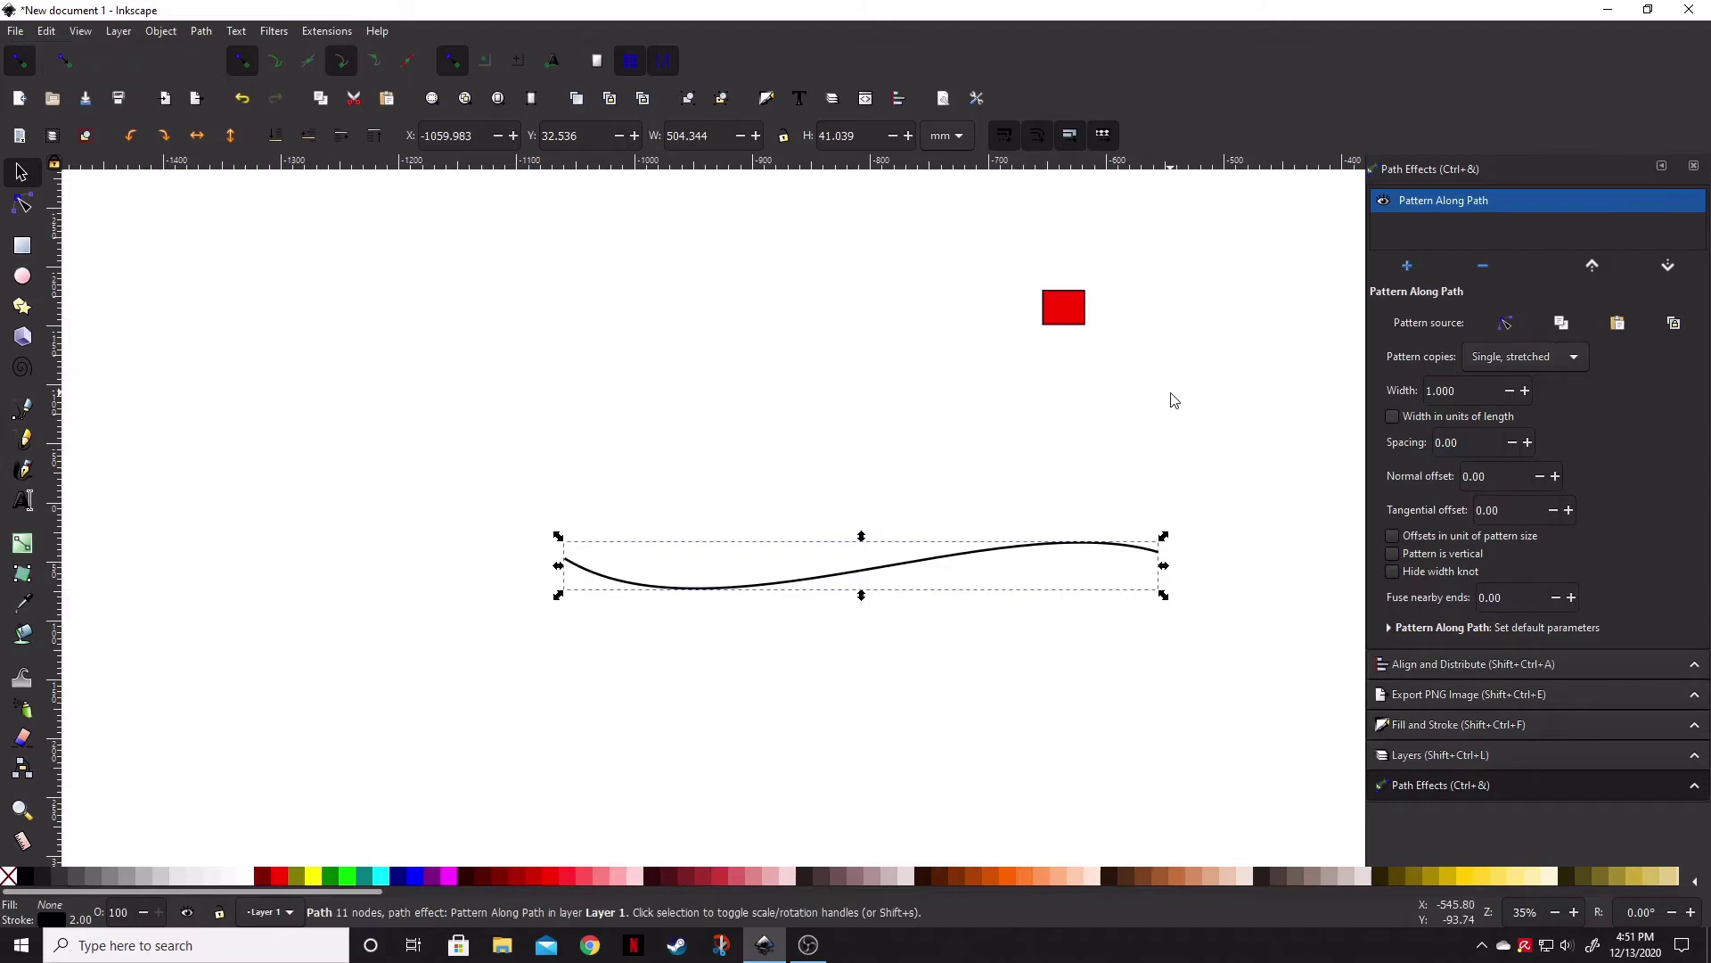
# - Set pattern copies to Repeated, stretched and paste the red rectangle as pattern source
pyautogui.click(1561, 360)
pyautogui.press('Up')
pyautogui.press('Up')
pyautogui.press('Return')
pyautogui.click(1674, 325)
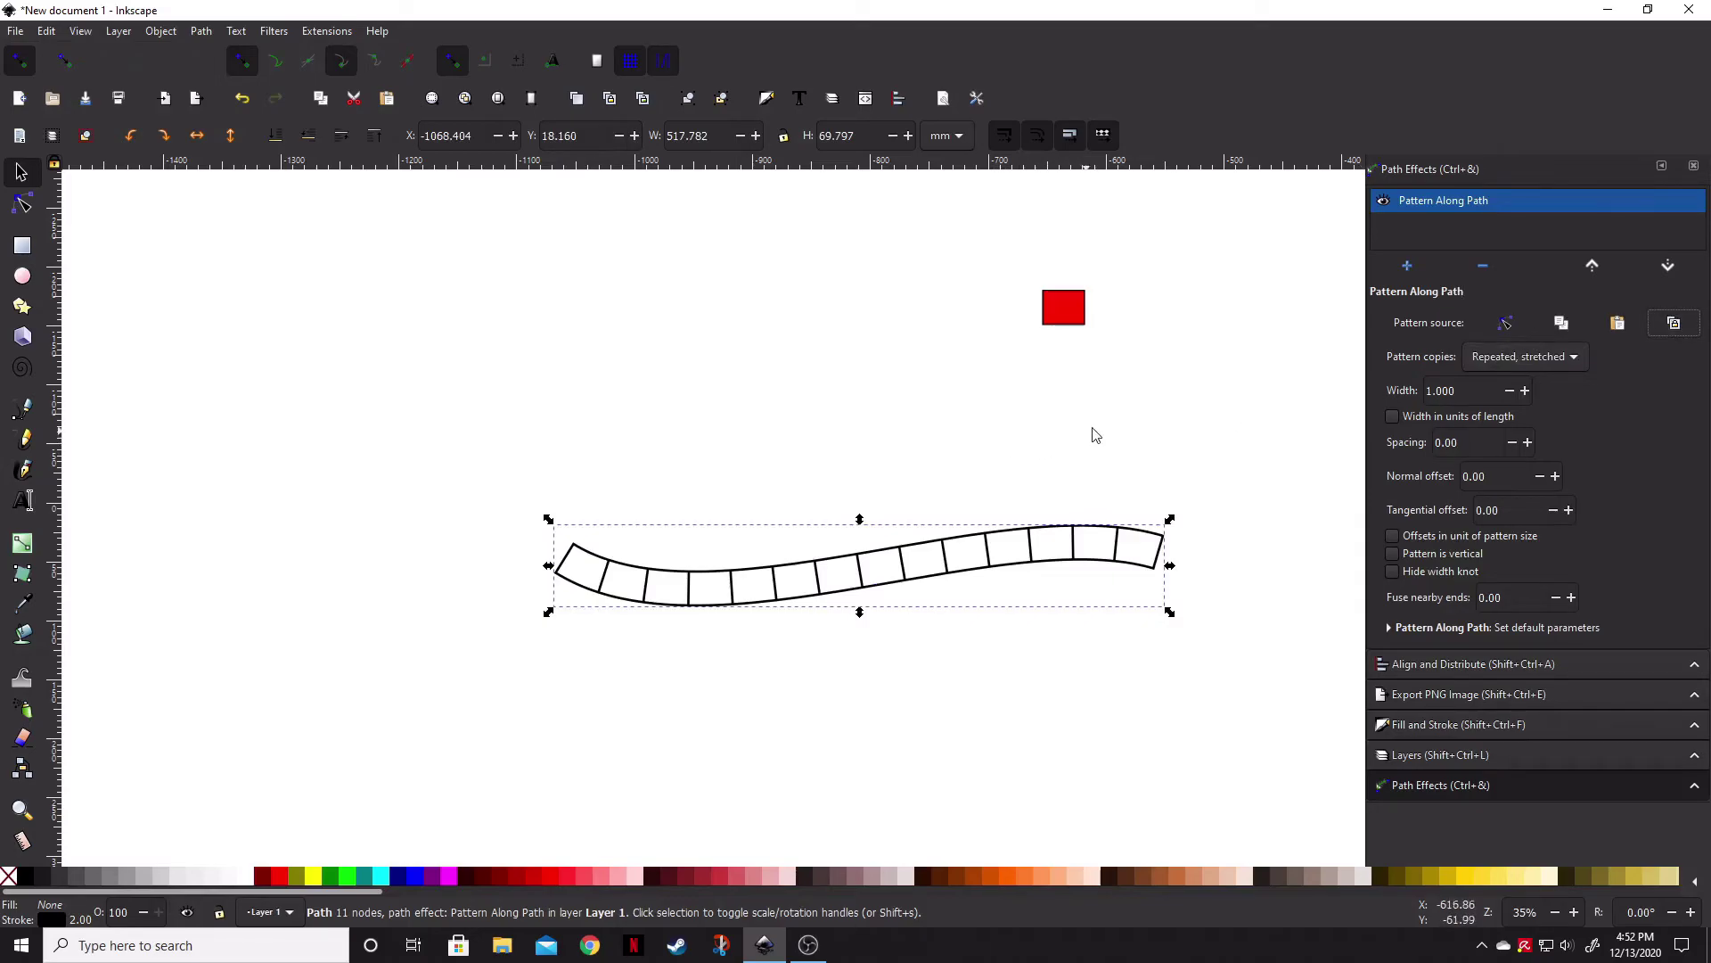
pyautogui.hscroll(3, 1073, 409)
pyautogui.scroll(-1, 1074, 409)
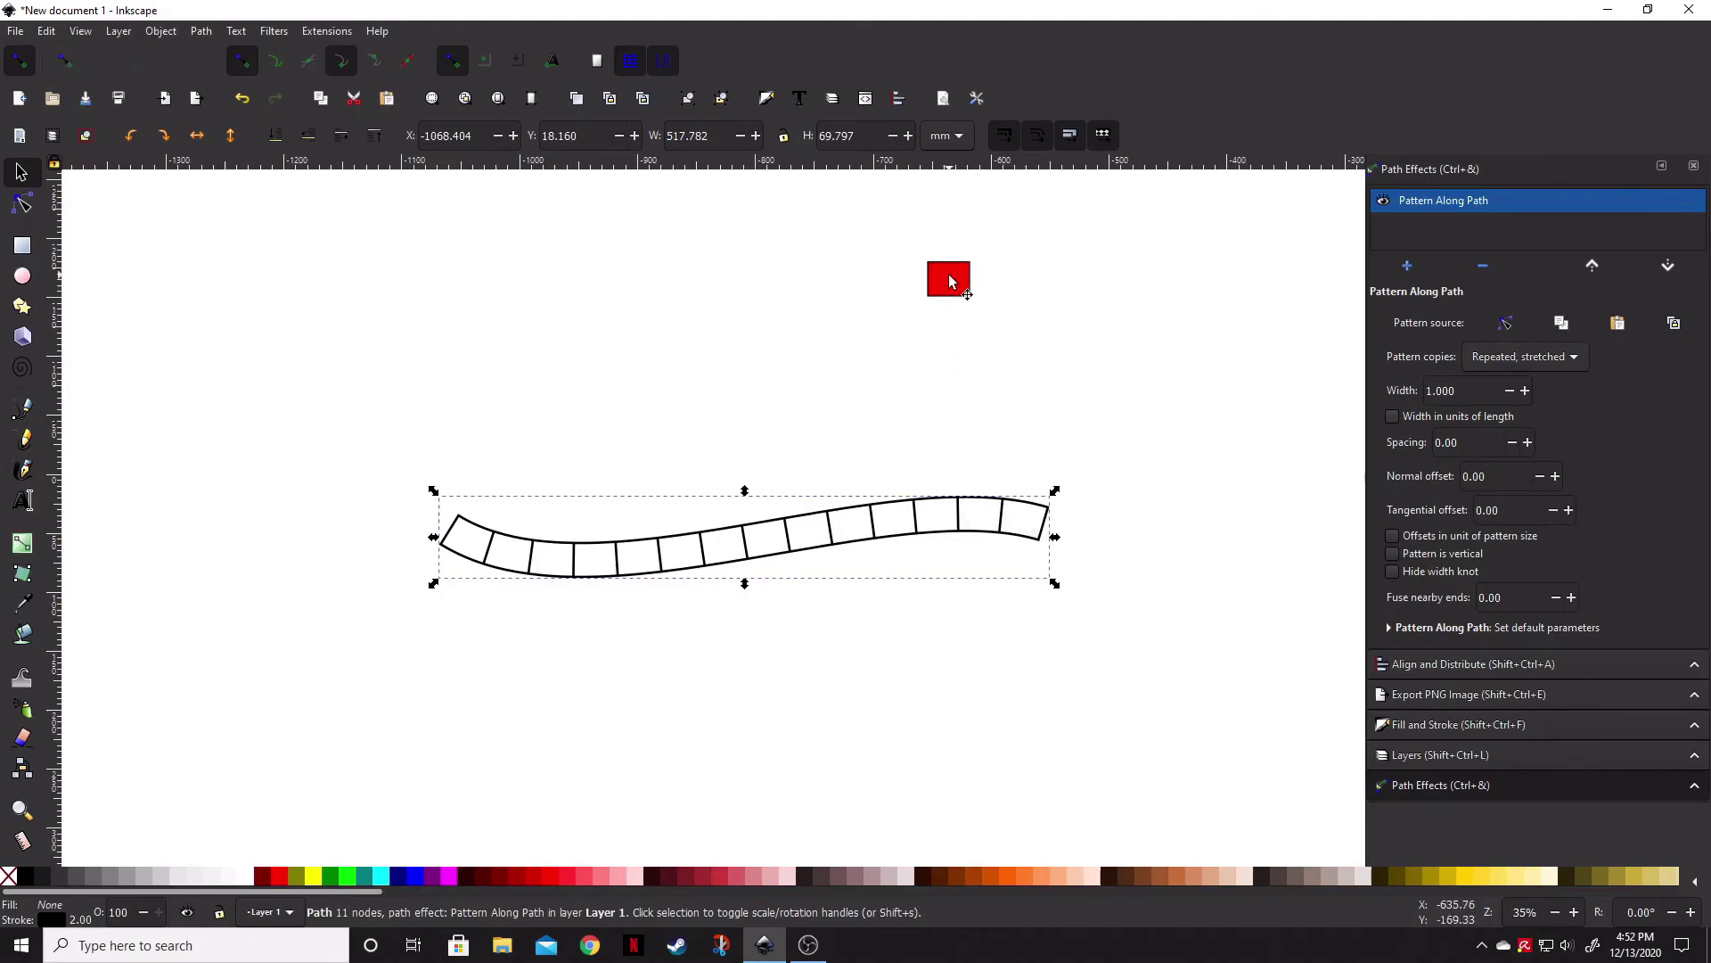
# - Move the red rectangle above the wavy line and enlarge it so the tiles grow
pyautogui.moveTo(949, 282); pyautogui.dragTo(702, 369)
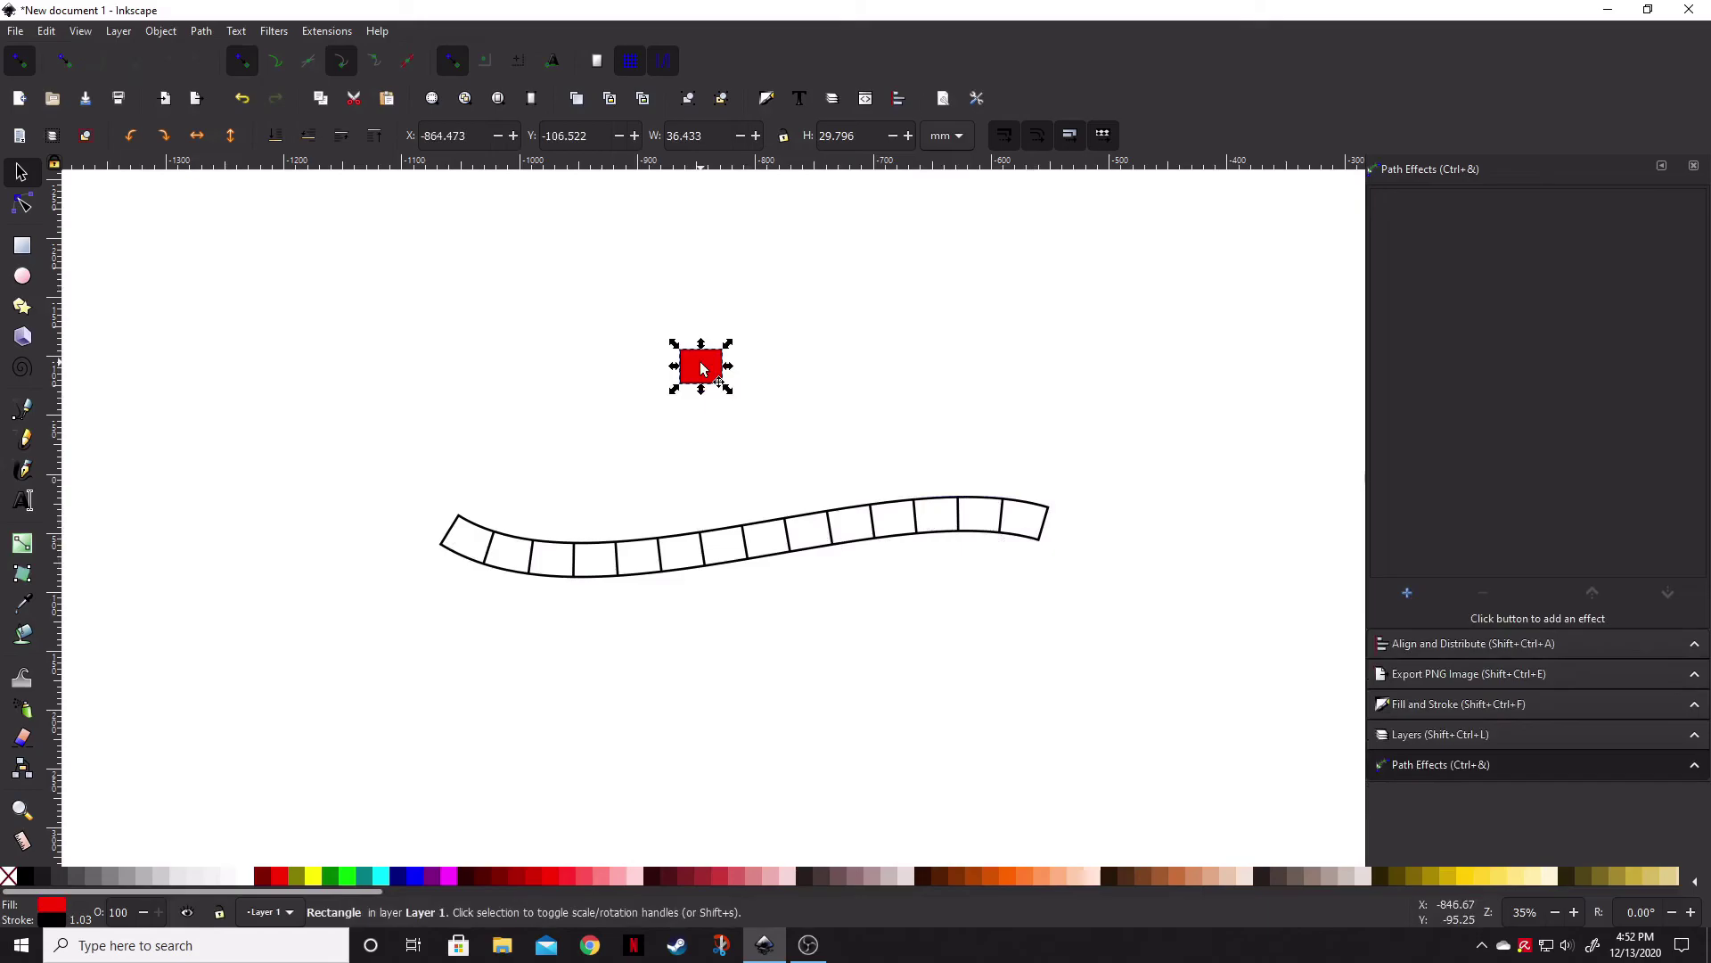
pyautogui.moveTo(727, 389)
pyautogui.mouseDown()
pyautogui.moveTo(780, 431)
pyautogui.moveTo(708, 371)
pyautogui.mouseUp()
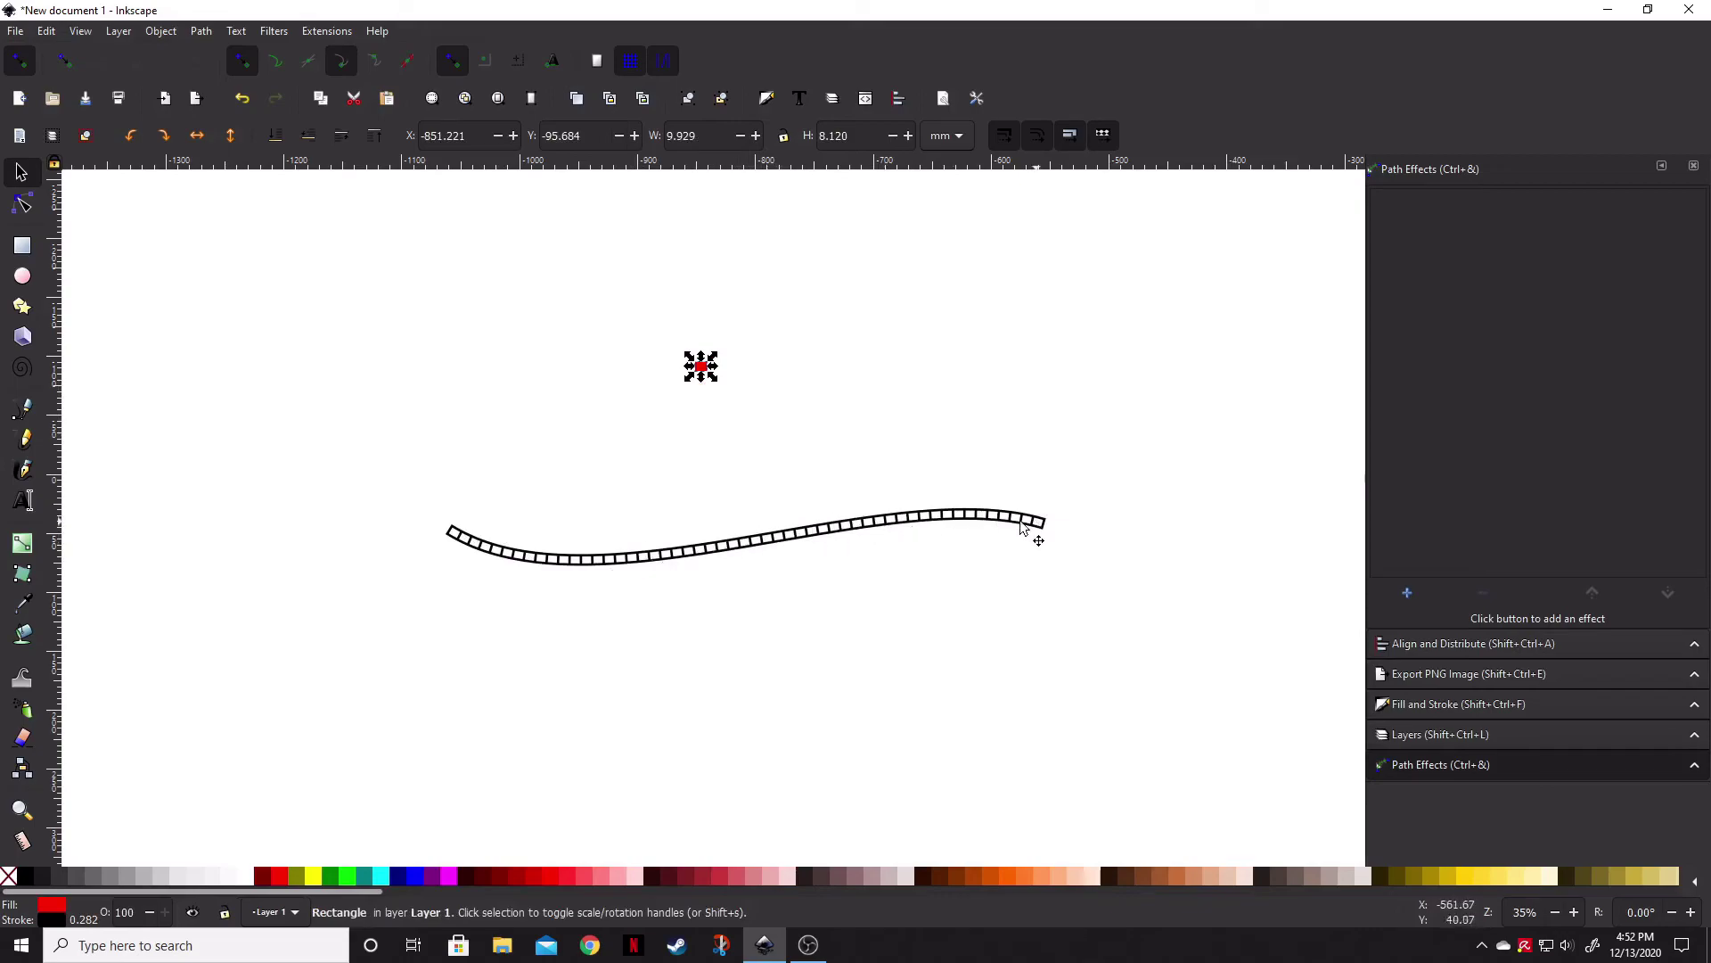
pyautogui.moveTo(714, 385); pyautogui.dragTo(756, 423)
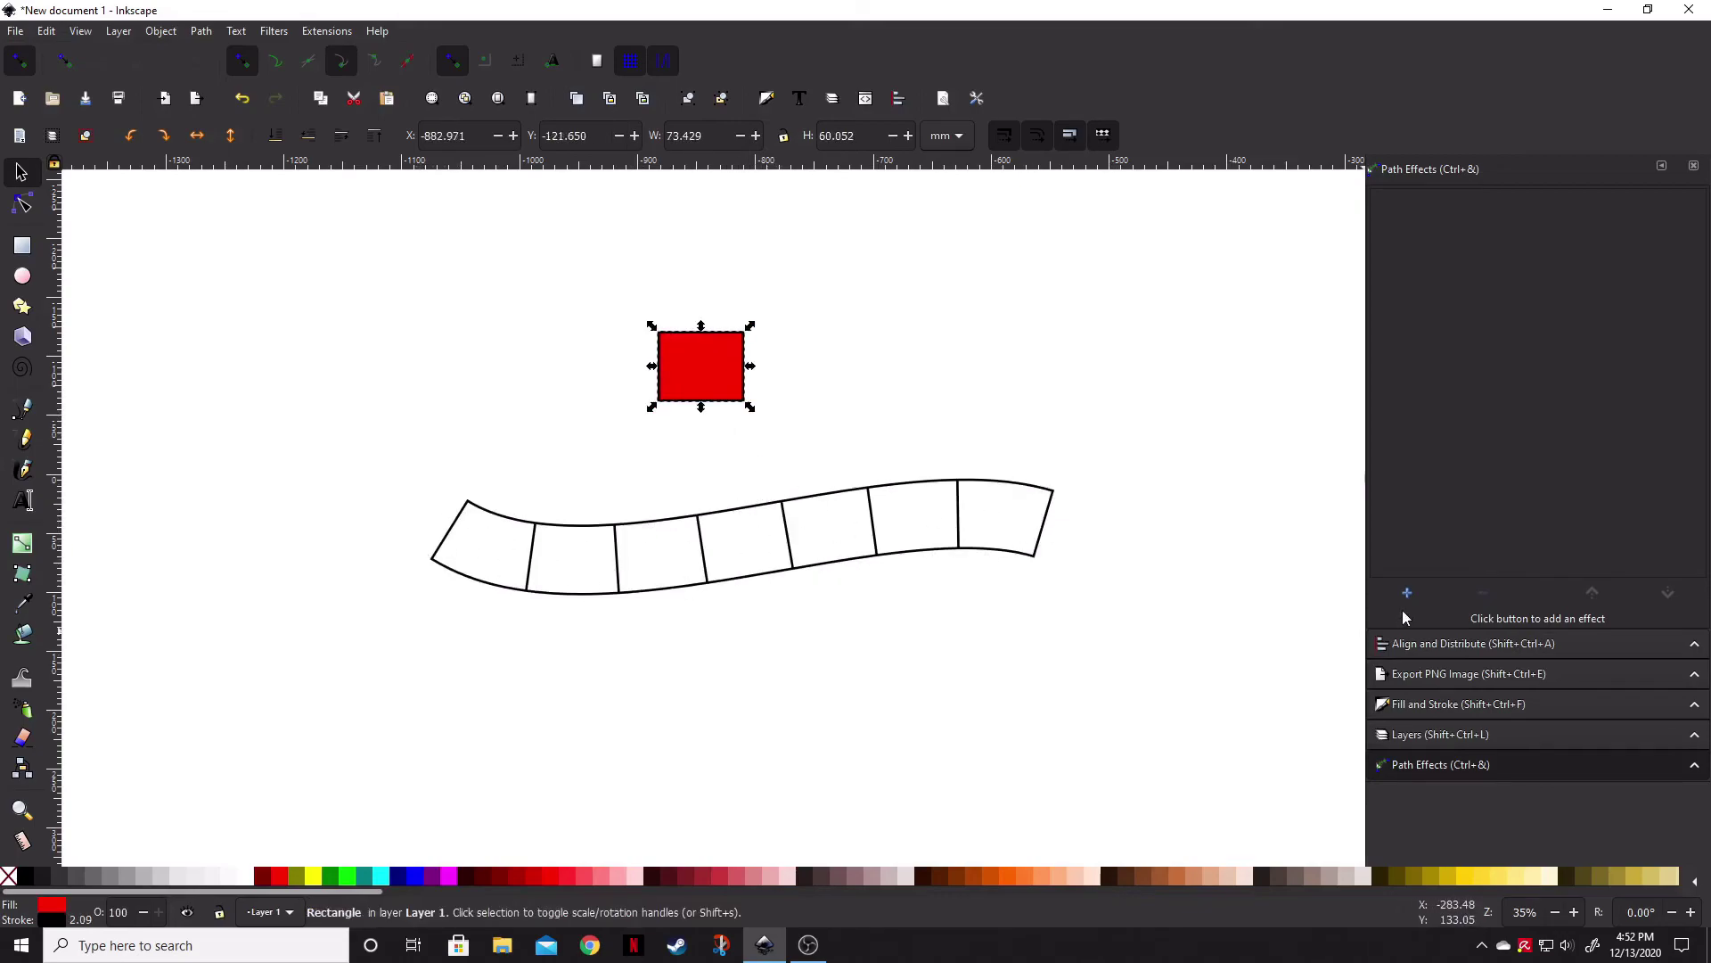
# - Set the Pattern Along Path spacing to 5 on the wavy line
pyautogui.click(873, 537)
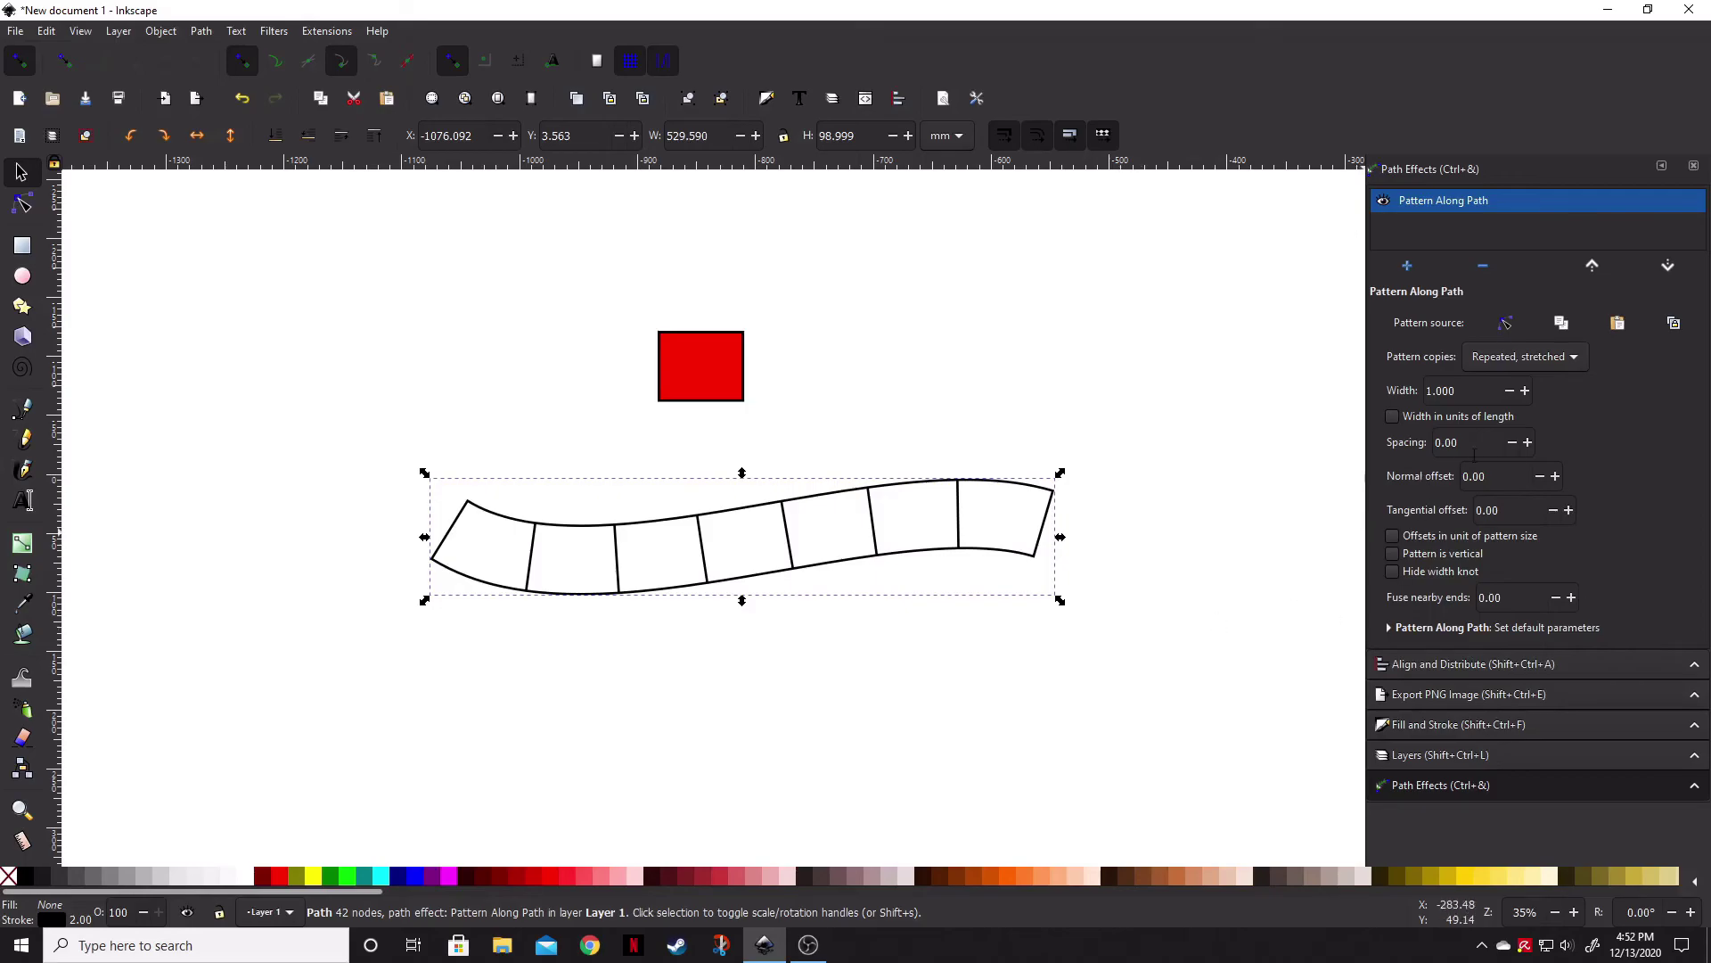
pyautogui.click(1430, 446)
pyautogui.write('5')
pyautogui.press('Return')
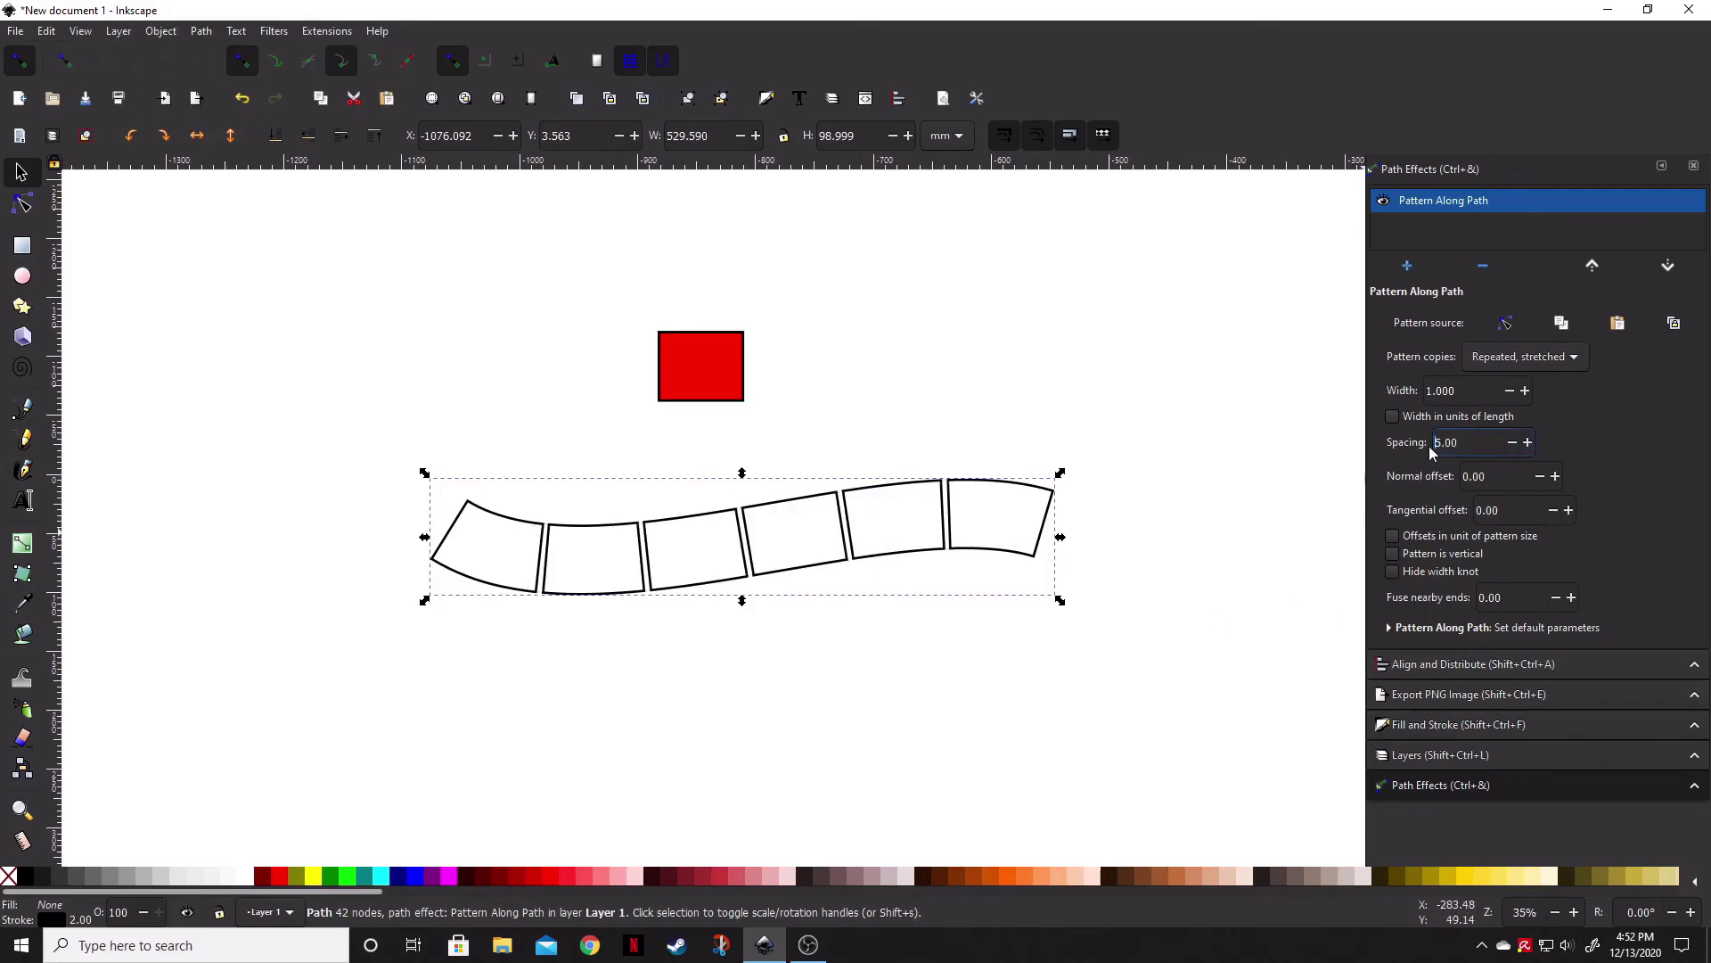
pyautogui.click(981, 684)
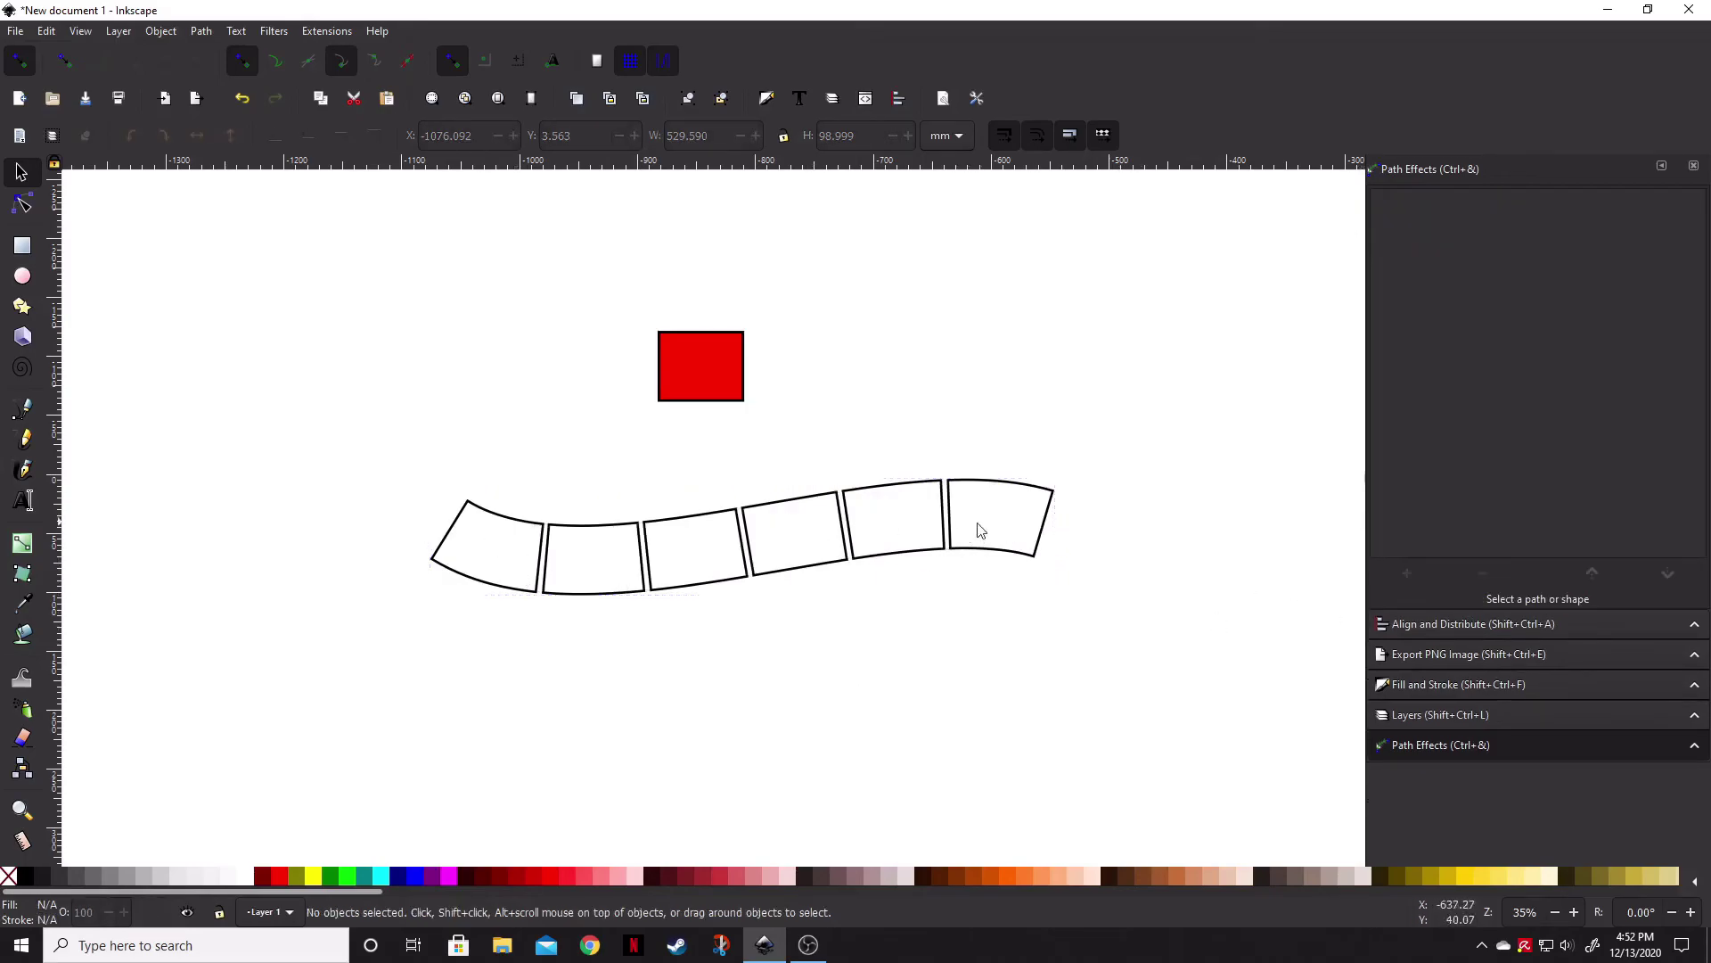
pyautogui.click(714, 381)
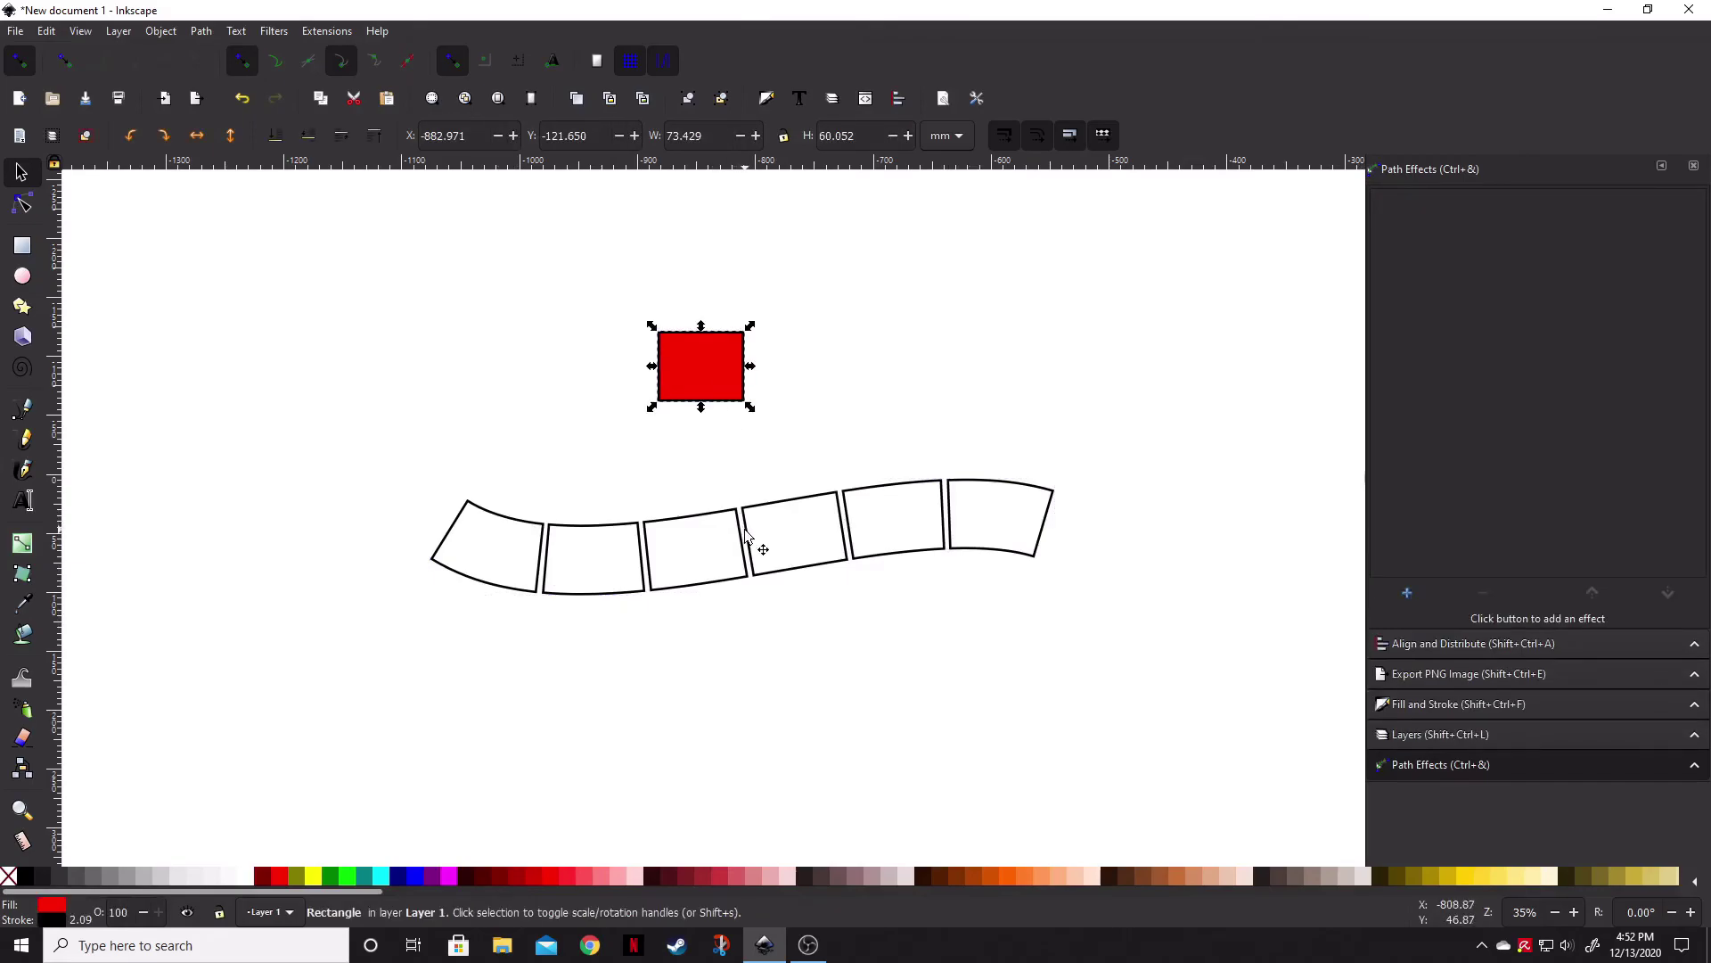
pyautogui.click(746, 531)
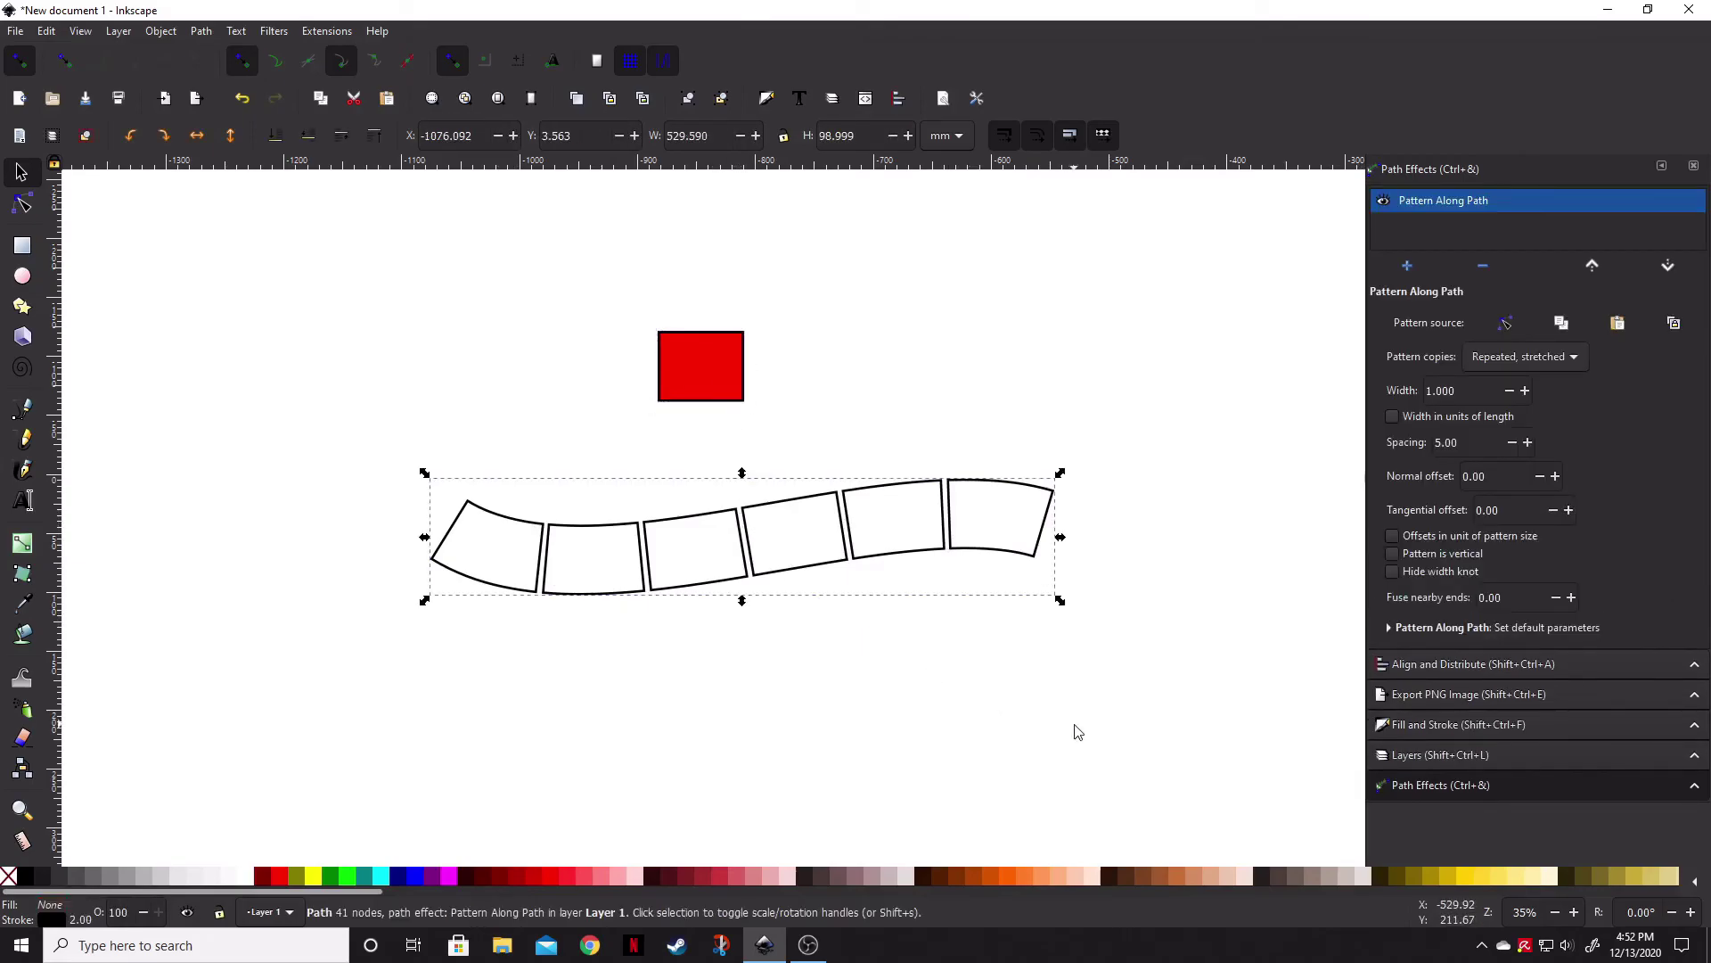